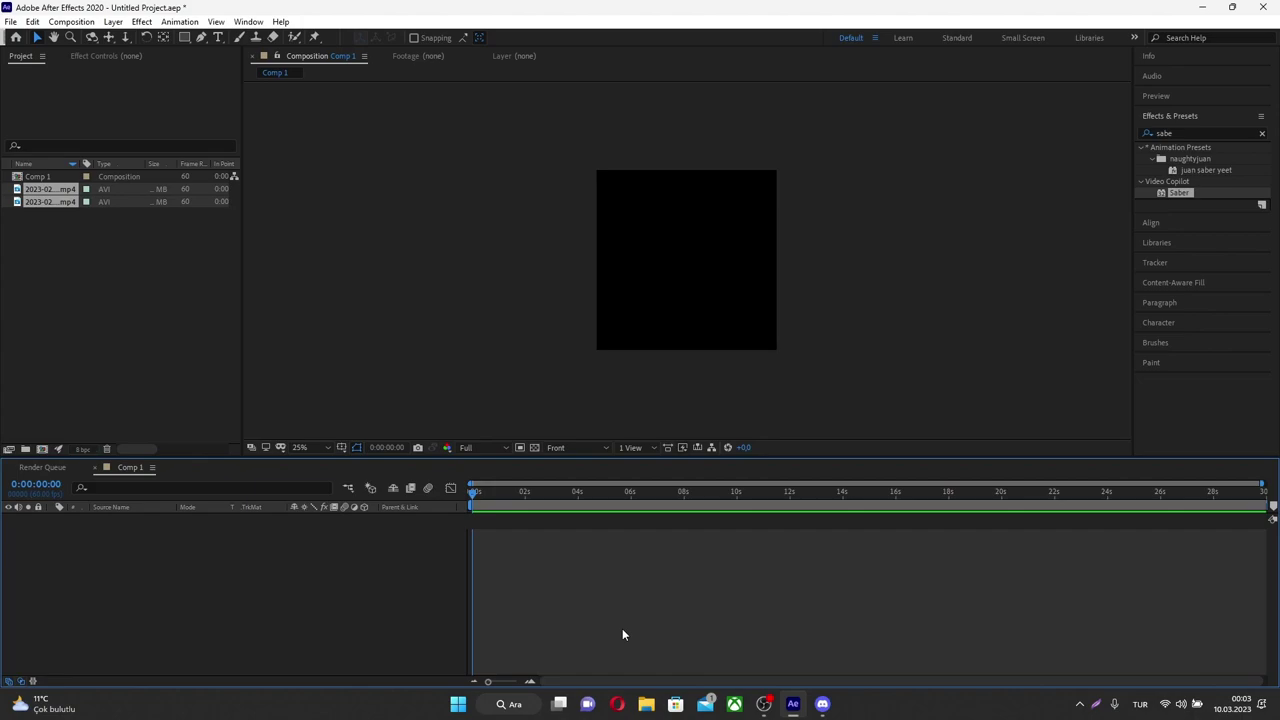
Add both football clips to Comp 1, offset the top clip later and slide the second to about 0s
key("period")
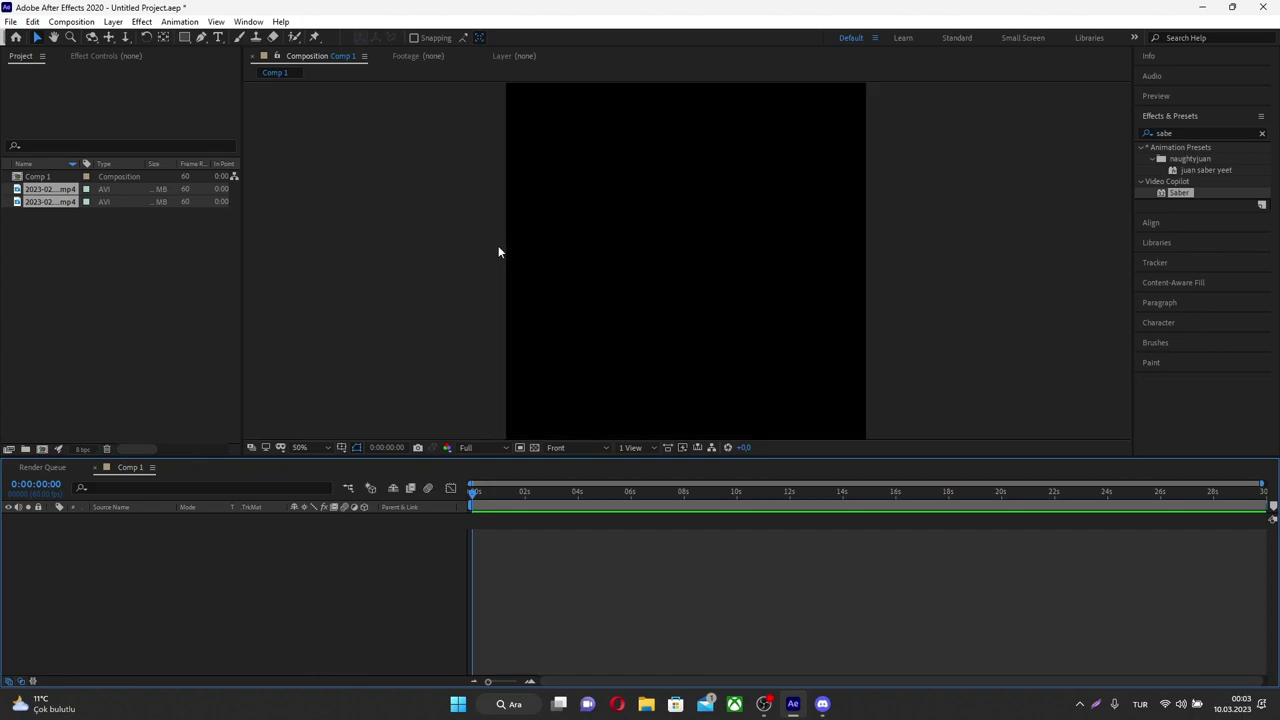
left_click_drag(70, 202, 520, 554)
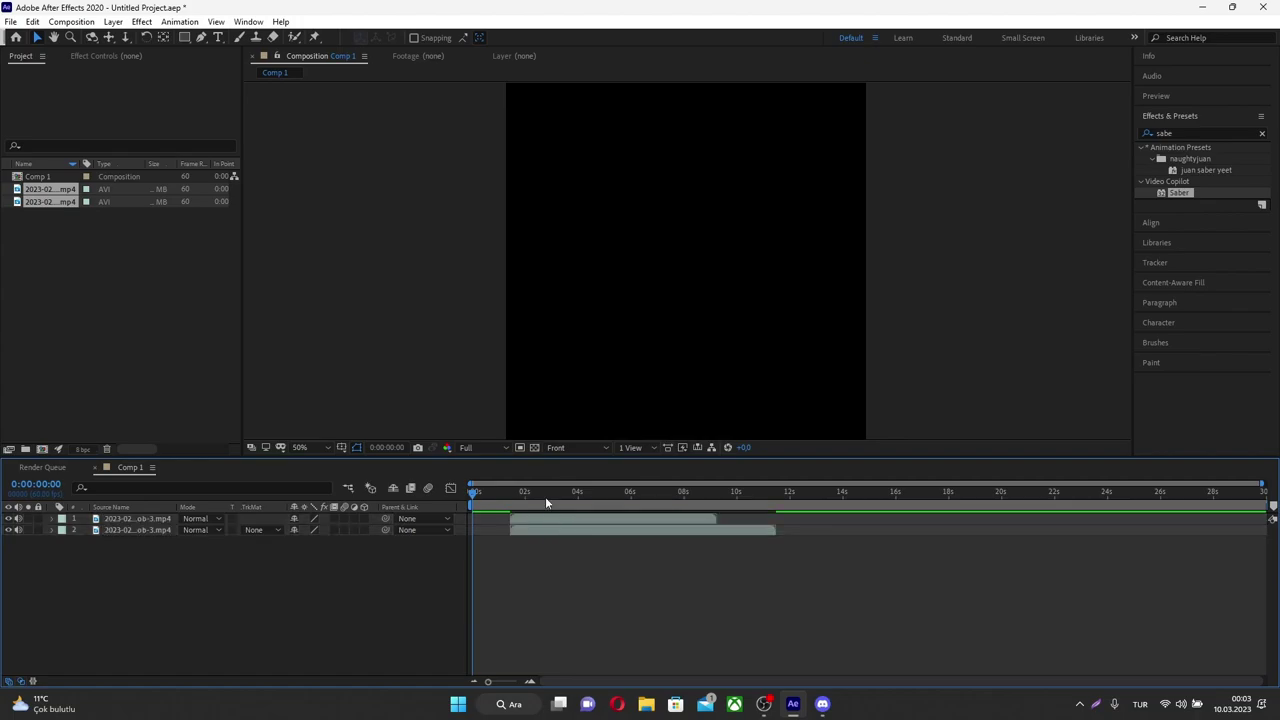
left_click_drag(545, 492, 770, 518)
key("comma")
key("comma")
key("space")
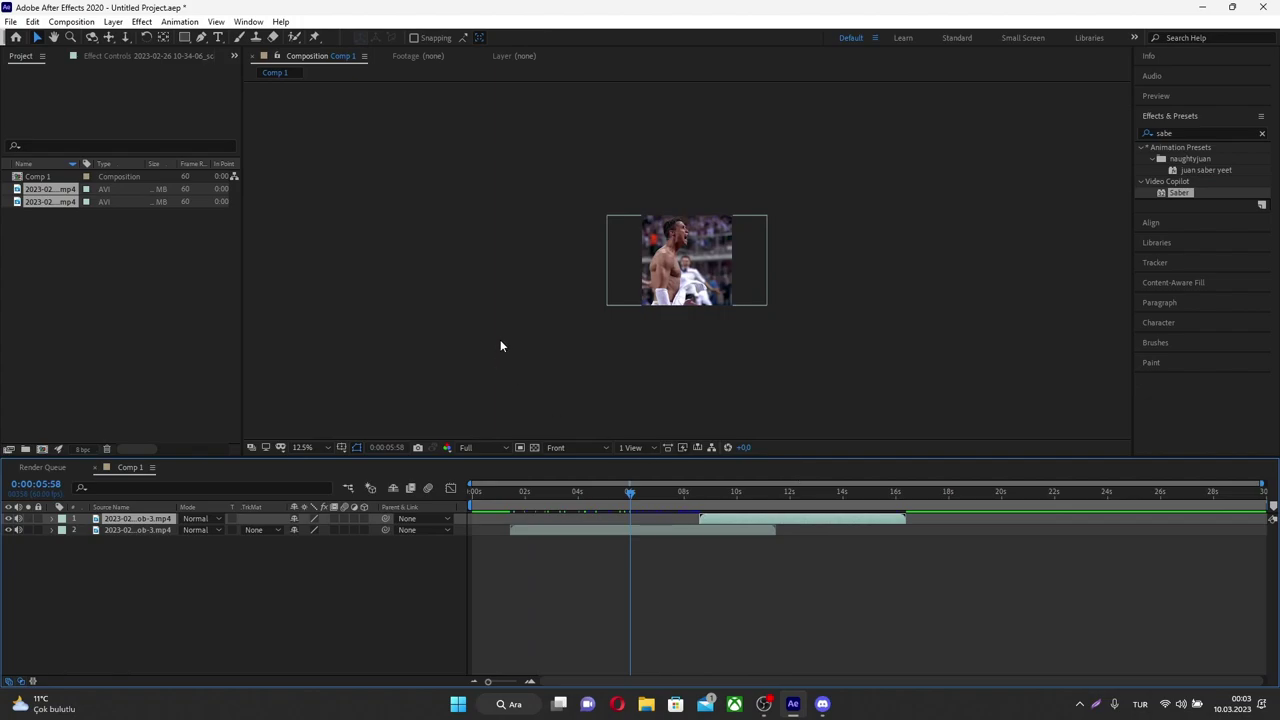
mouse_move(706, 489)
left_mouse_down()
mouse_move(706, 508)
mouse_move(729, 490)
left_mouse_up()
key("period")
left_click_drag(610, 529, 572, 529)
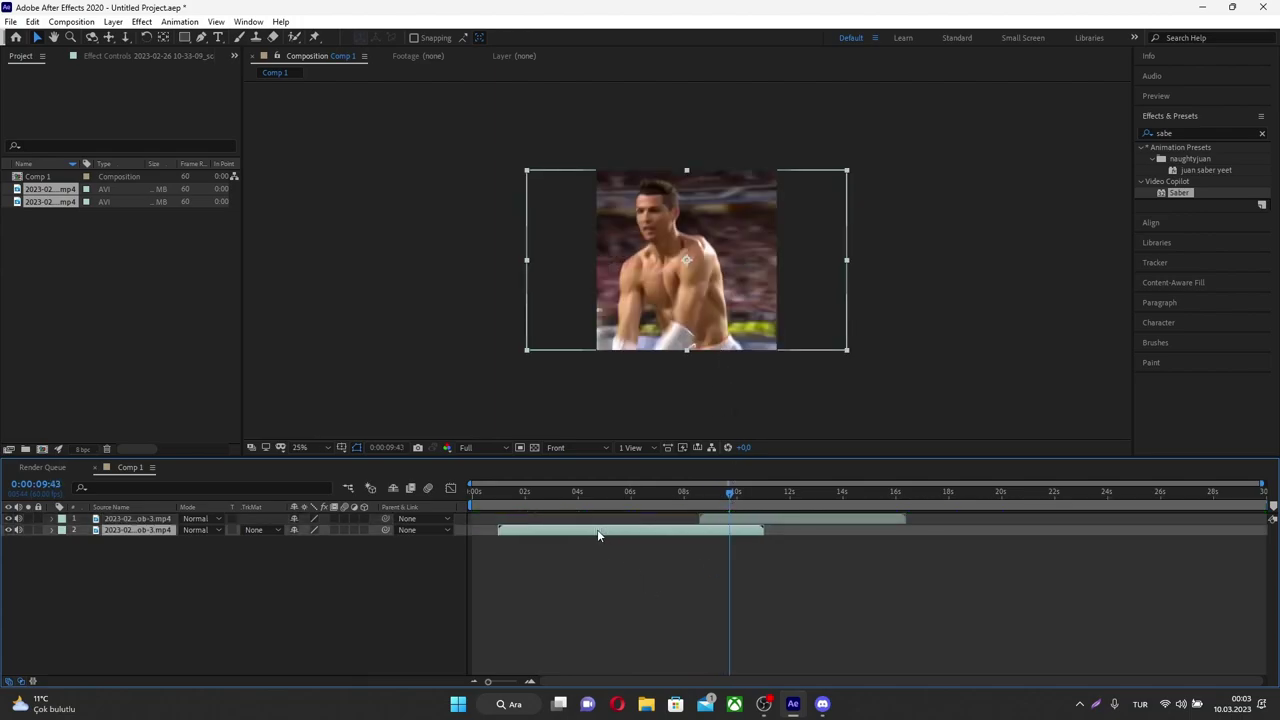
Pre-compose the top clip layer into its own composition
left_click(711, 491)
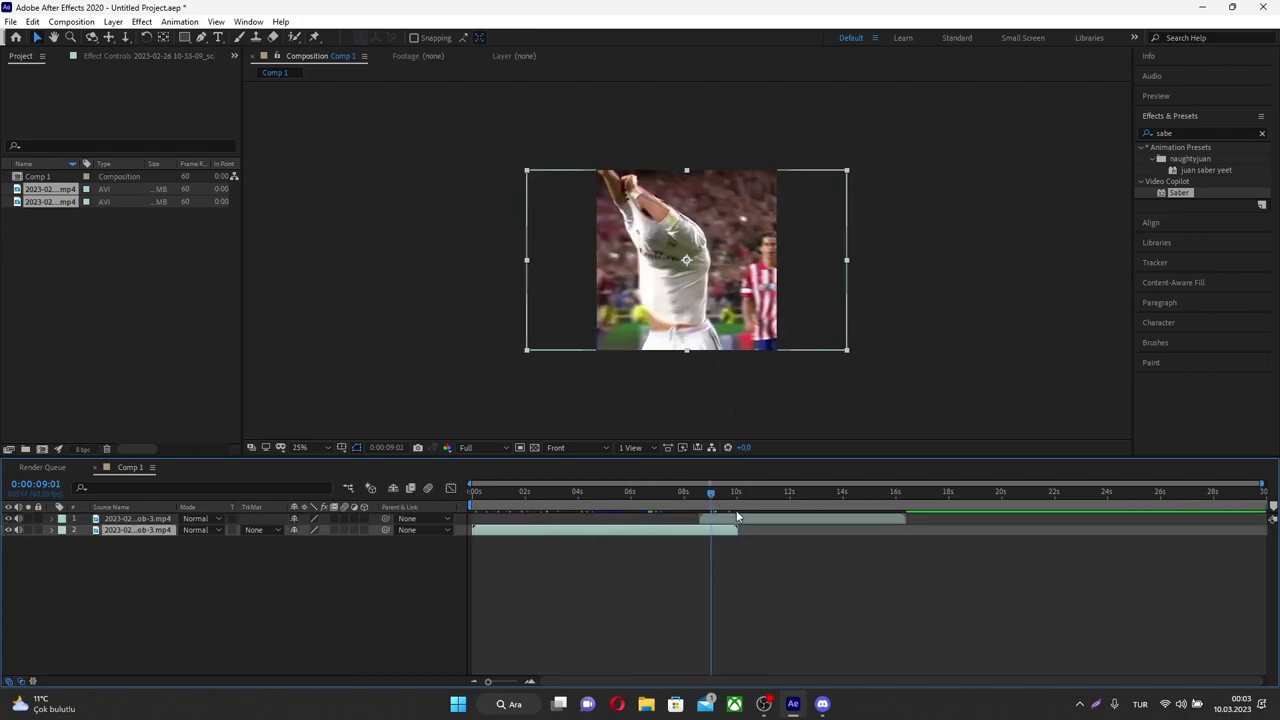
left_click(750, 520)
left_click_drag(719, 503, 743, 507)
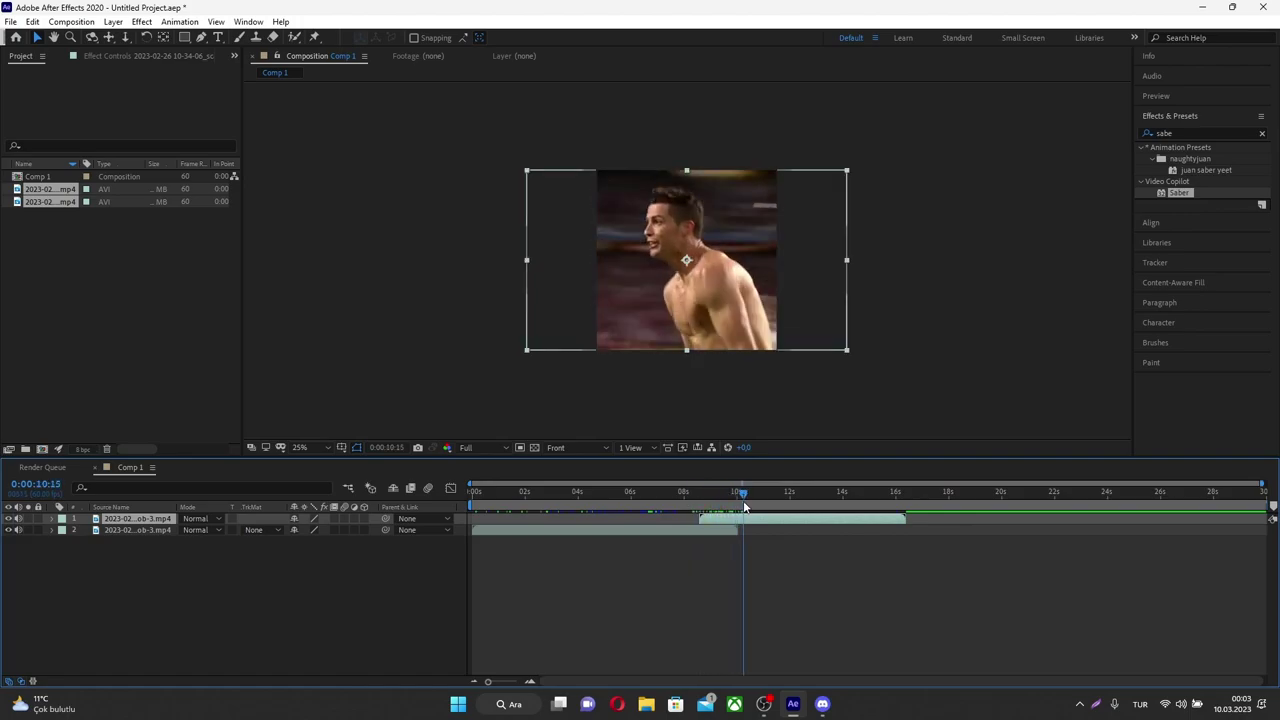
key("ctrl+shift+c")
key("Return")
mouse_move(643, 495)
left_mouse_down()
mouse_move(740, 510)
mouse_move(720, 505)
left_mouse_up()
Expand the precomp layer's properties and its Transform group
left_click(737, 520)
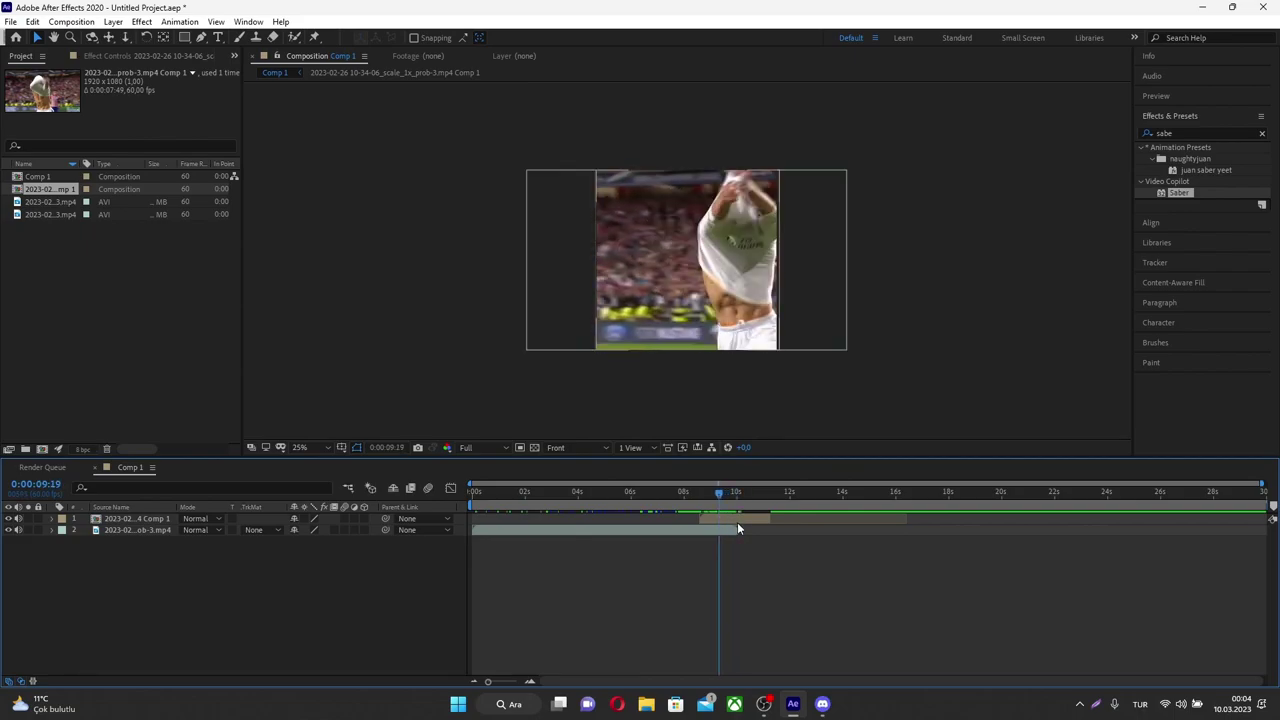
left_click(53, 519)
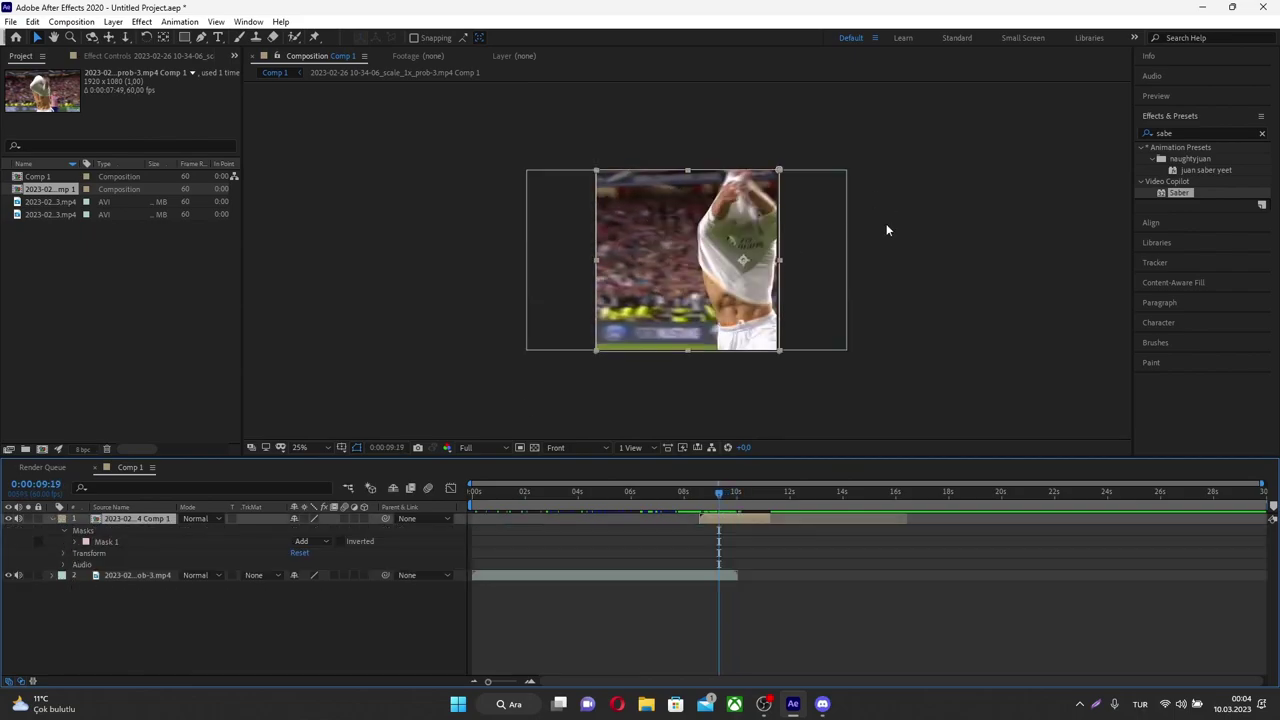
left_click(62, 552)
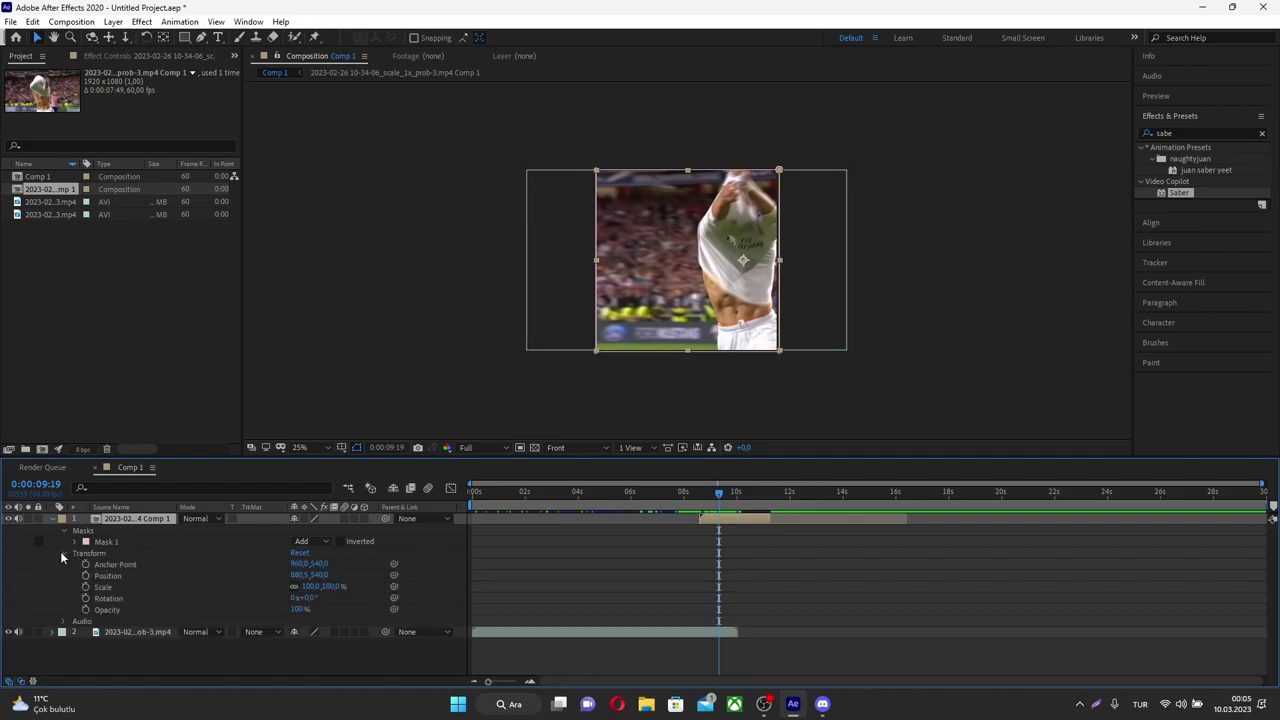
left_click(61, 552)
left_click(63, 552)
left_click_drag(303, 581, 893, 318)
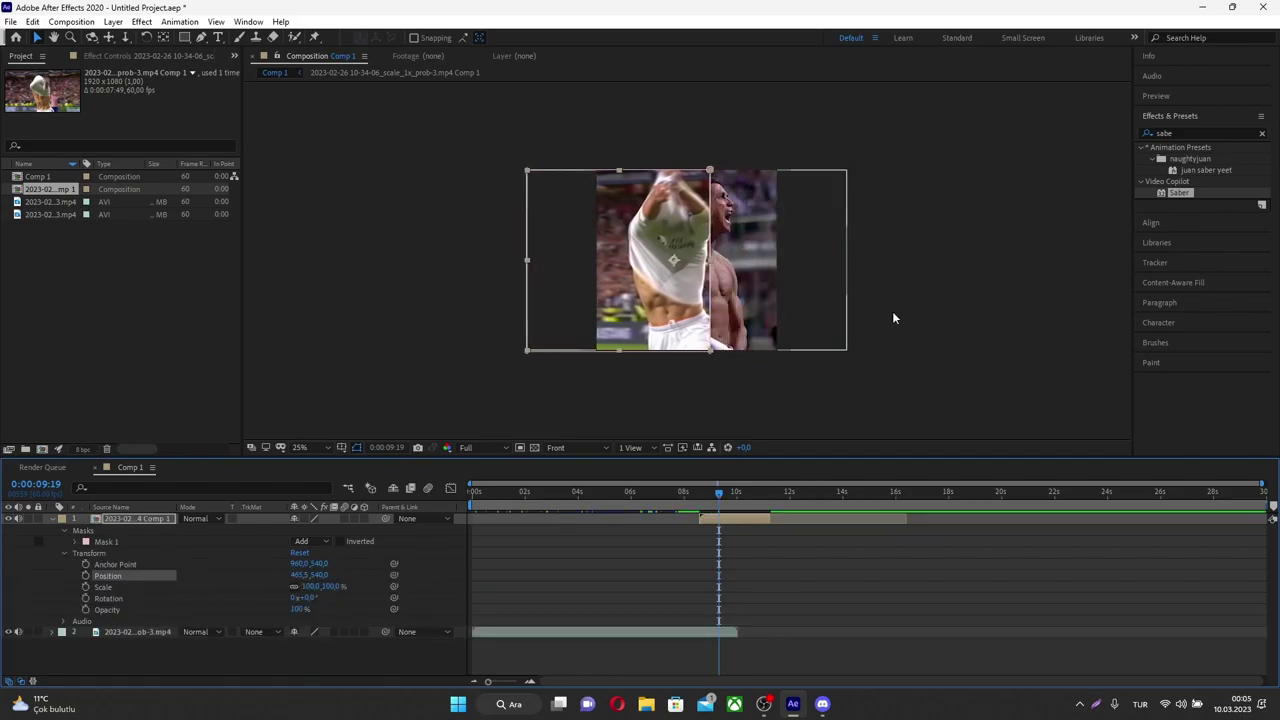
Inspect the nested precomp's footage, then return to Comp 1 at 0:00:08:35 with properties re-expanded
double_click(732, 518)
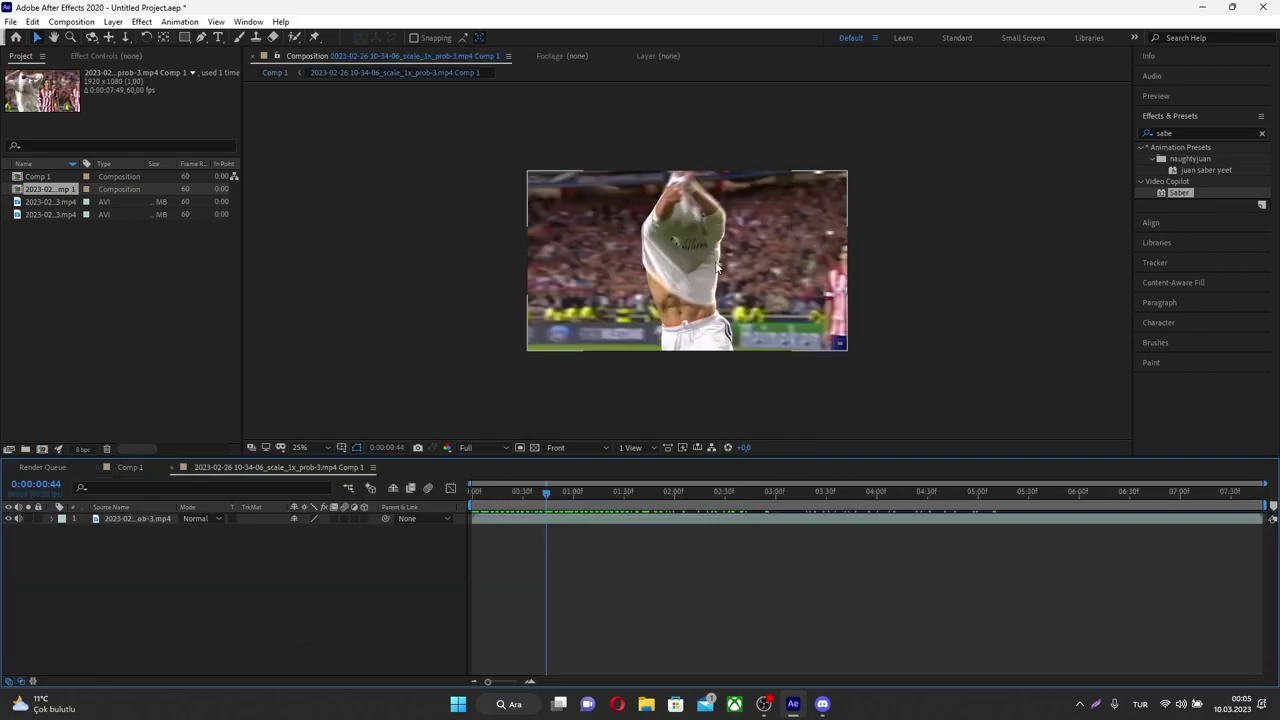
left_click(331, 517)
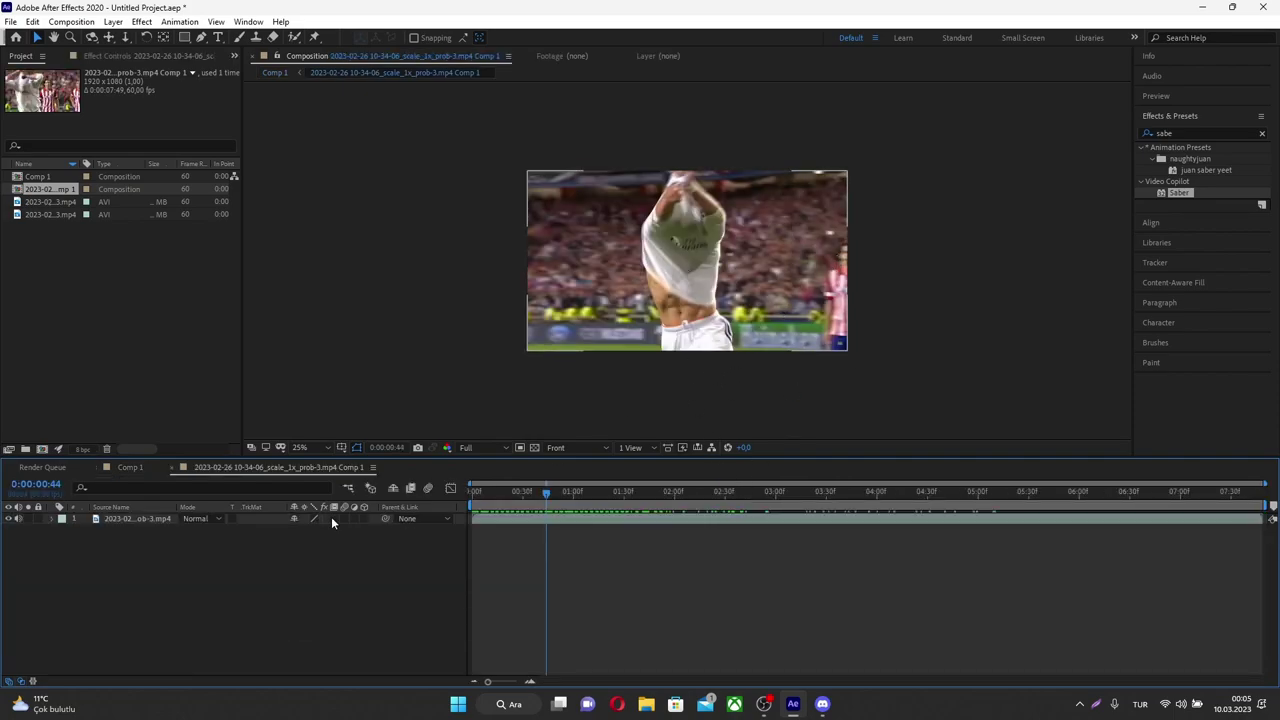
left_click(172, 468)
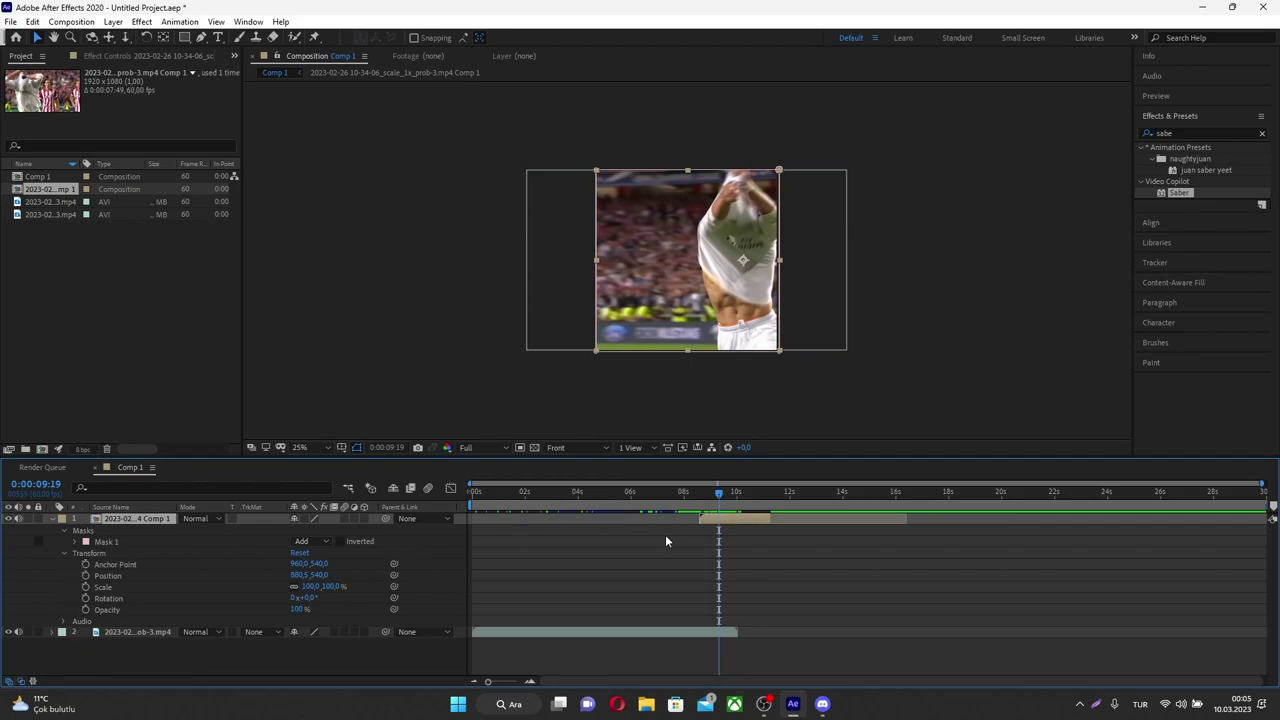
left_click(51, 519)
left_click_drag(670, 492, 699, 493)
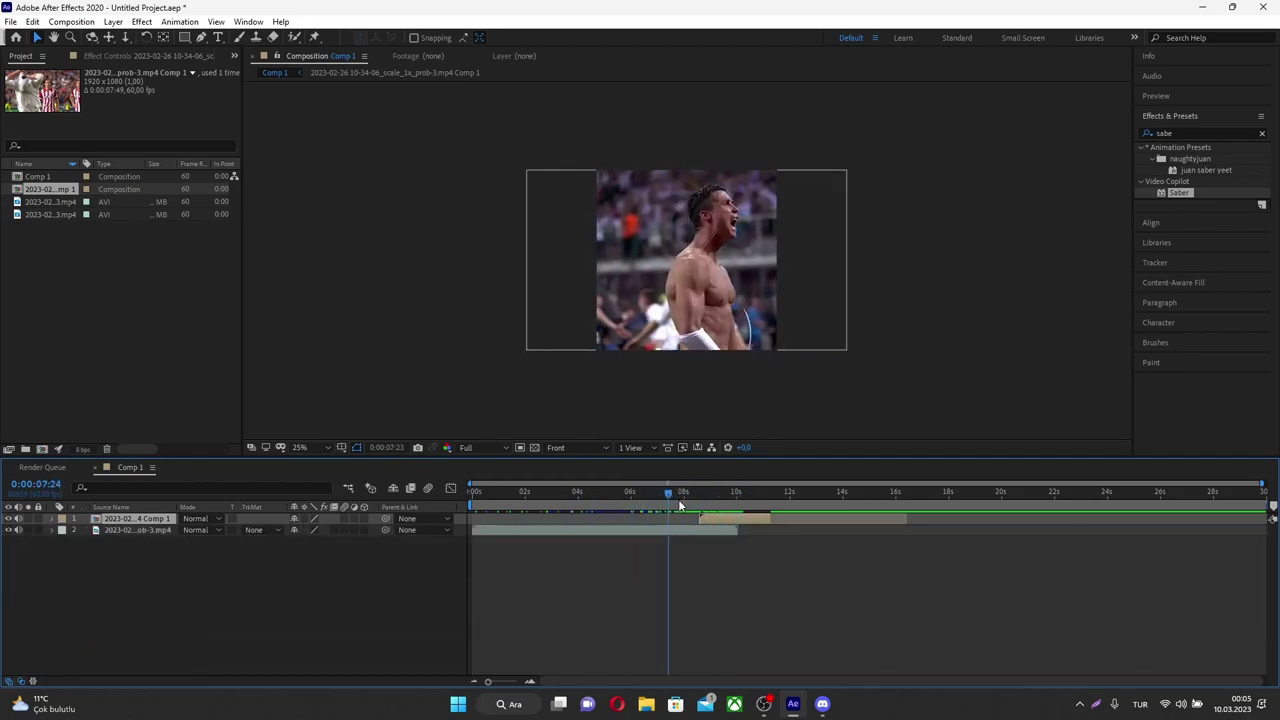
left_click(716, 518)
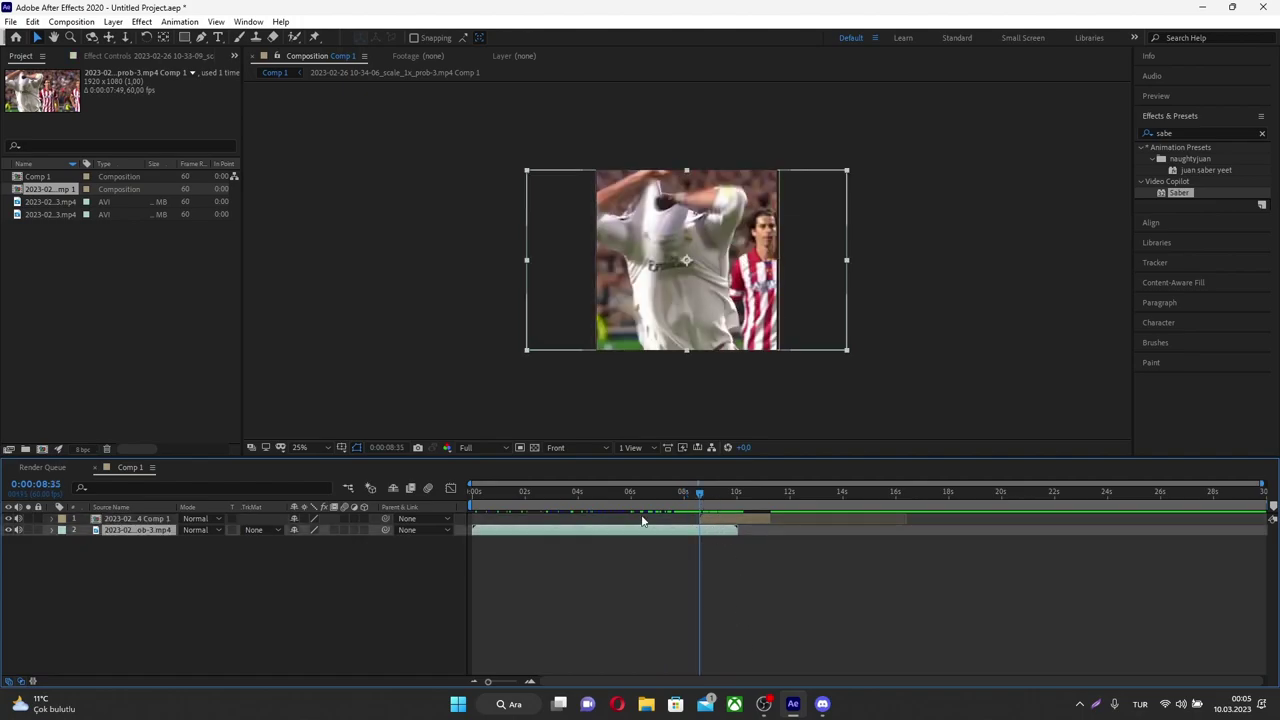
left_click(680, 530)
key("ctrl+Up")
left_click(51, 519)
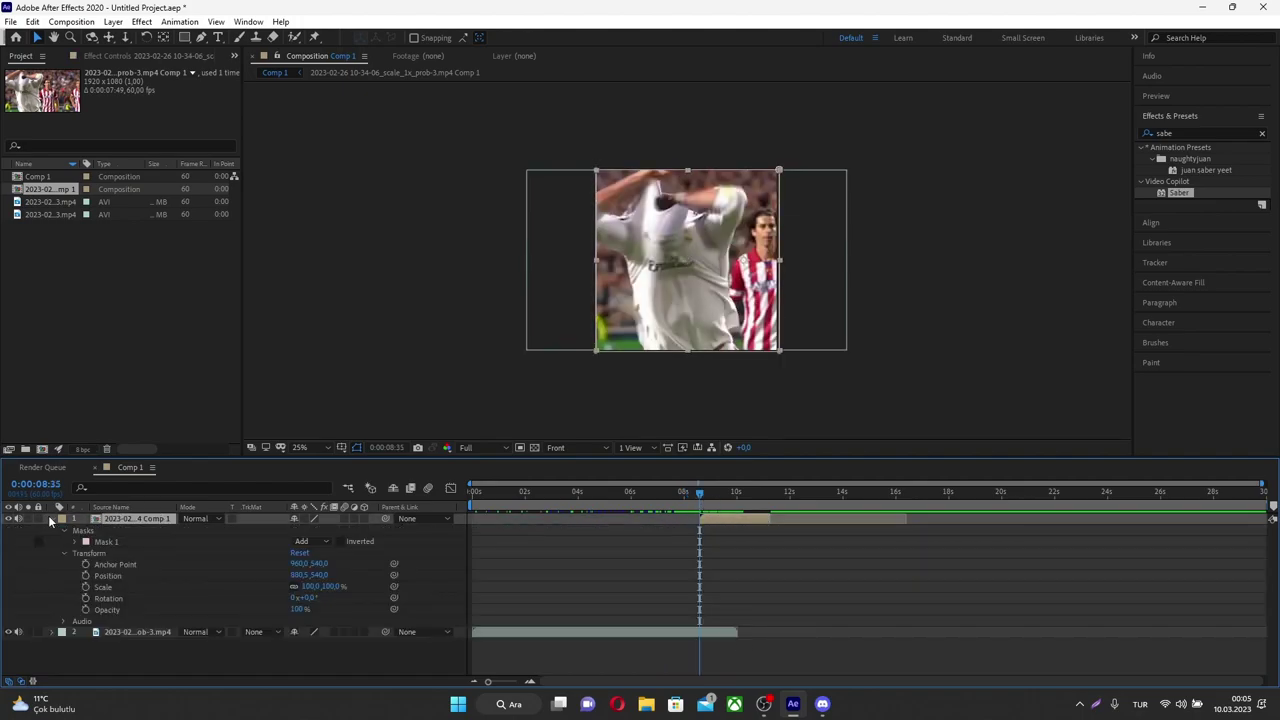
Keyframe Position and Scale at 0:00:08:35 and move the layer below the frame to 880.5, 1916
left_click(85, 576)
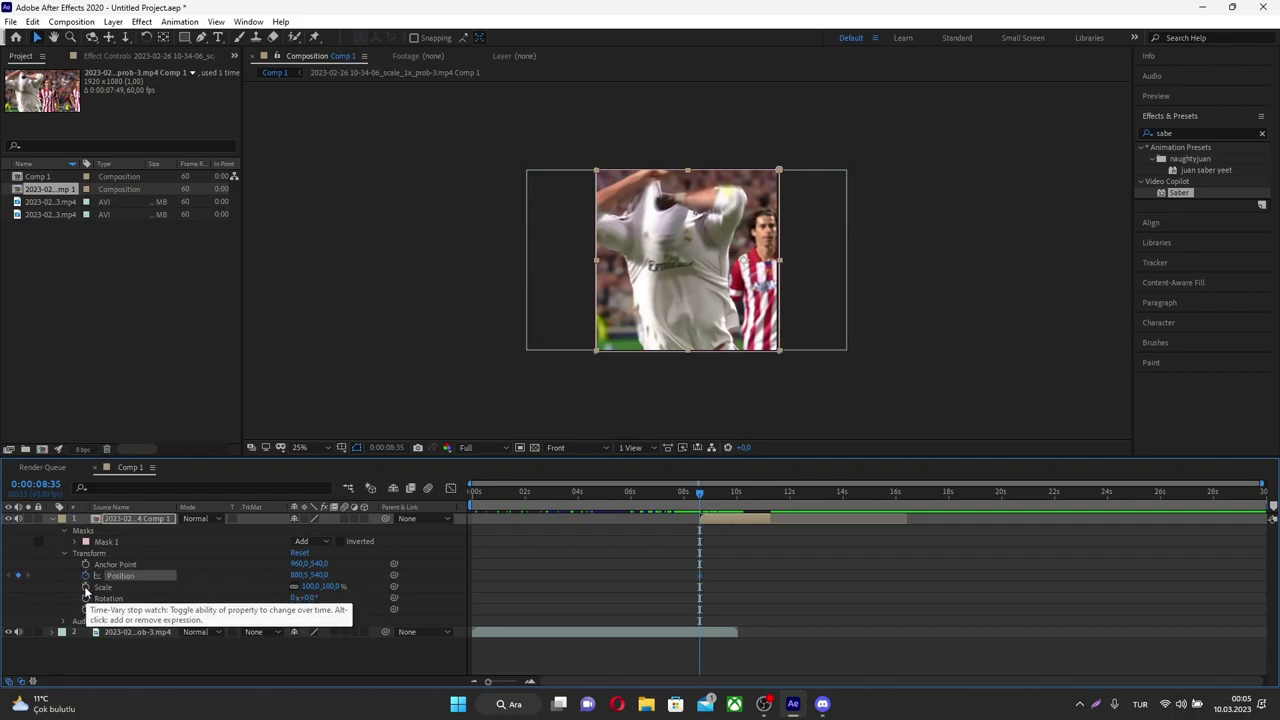
left_click(85, 587)
key("comma")
key("period")
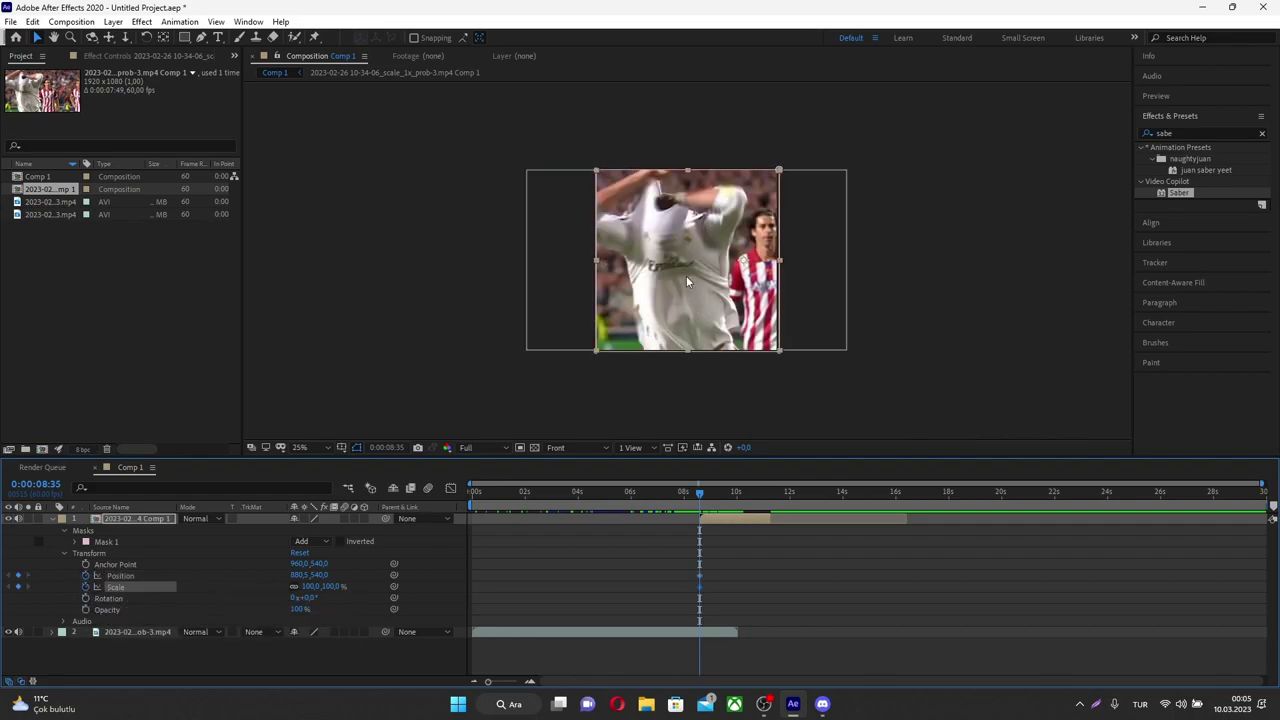
mouse_move(686, 268)
left_mouse_down()
mouse_move(682, 430)
mouse_move(728, 257)
mouse_move(691, 503)
left_mouse_up()
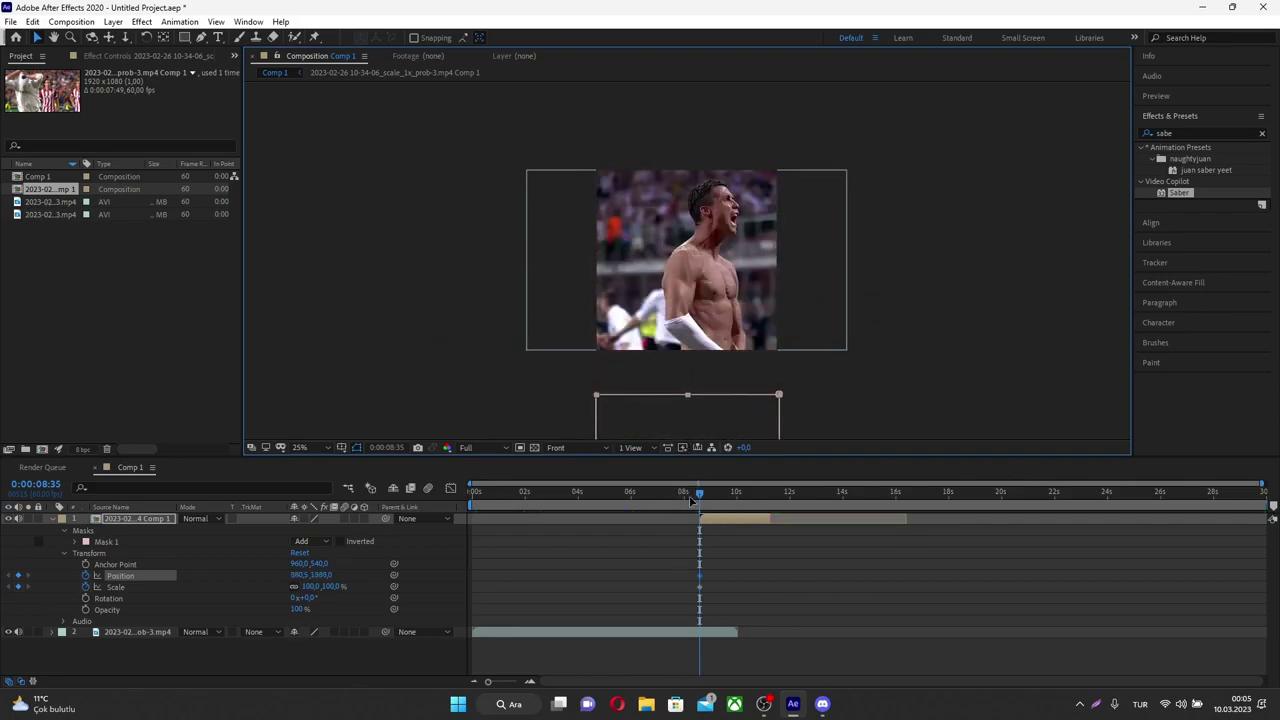
key("comma")
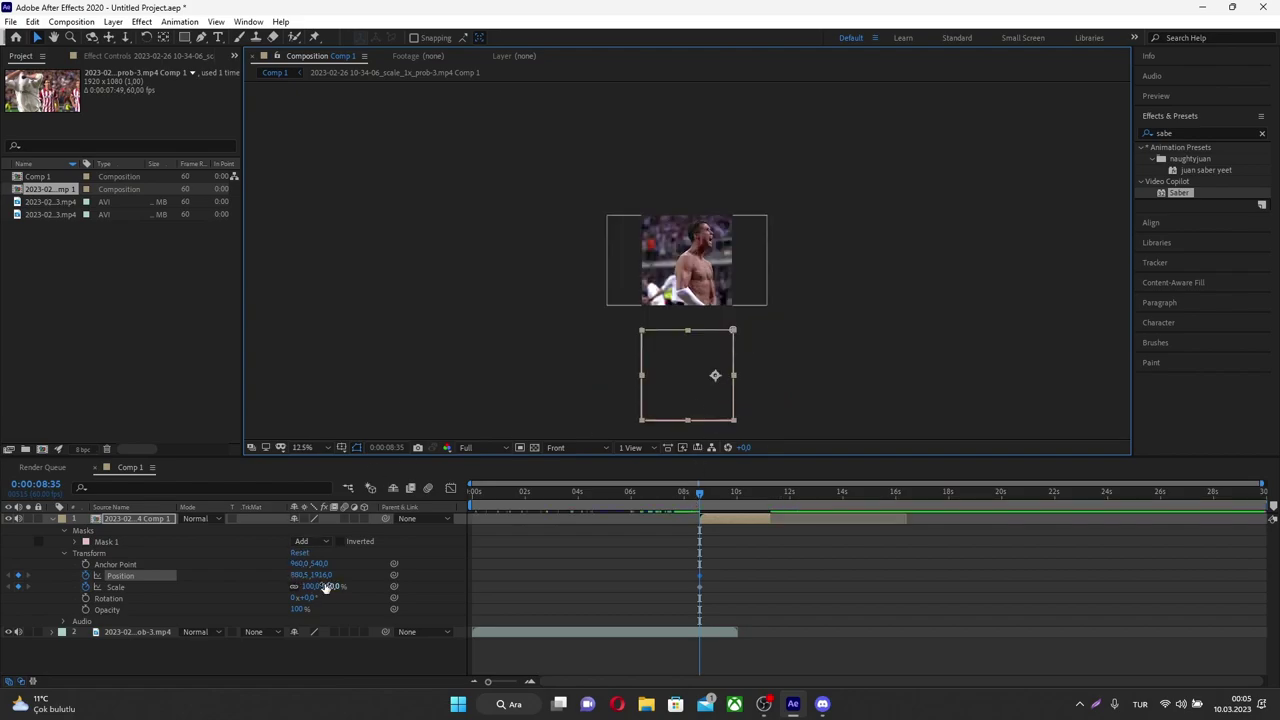
left_click_drag(320, 576, 397, 588)
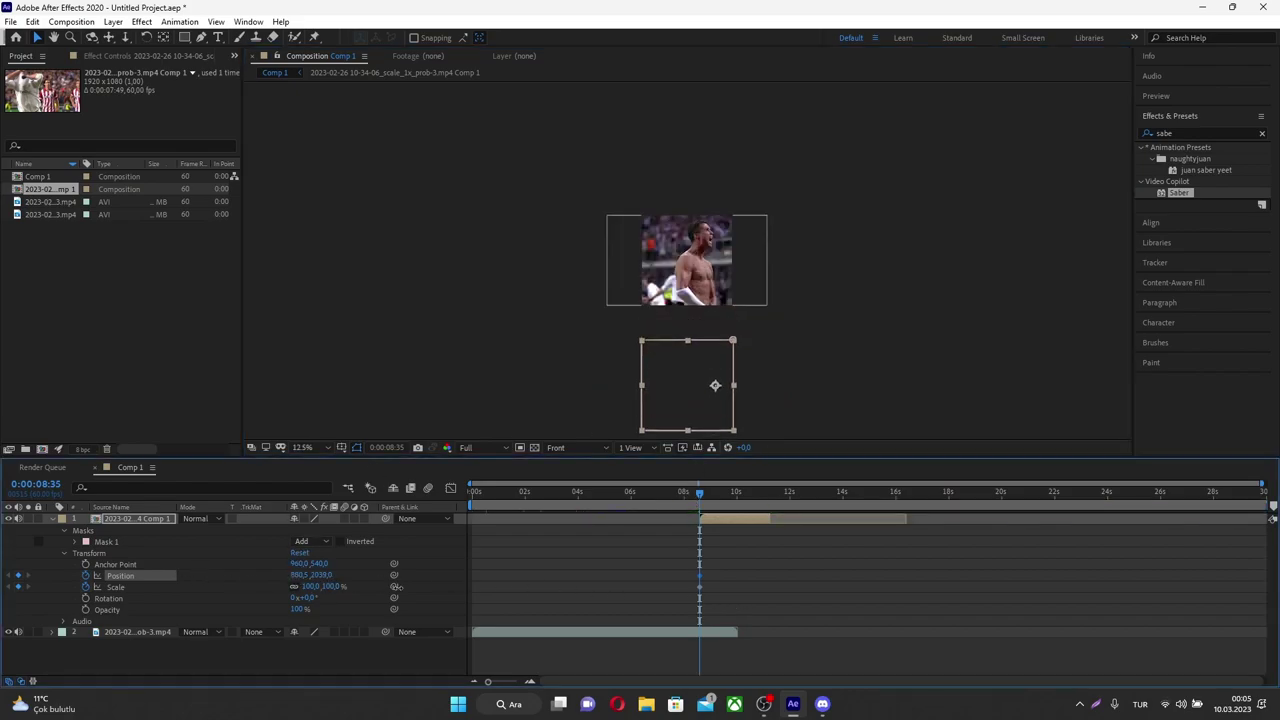
key("ctrl+z")
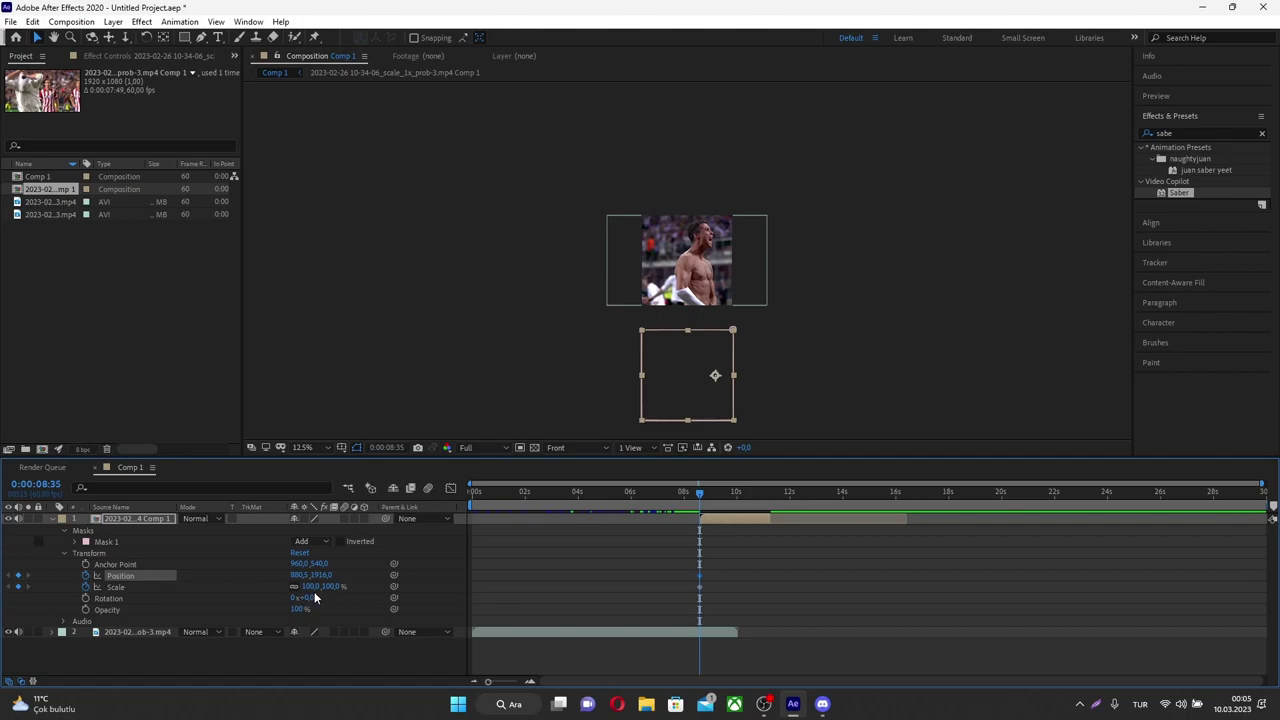
Try Scale at 22%, restore it to 100%, and nudge the layer slightly left
left_click_drag(318, 586, 266, 596)
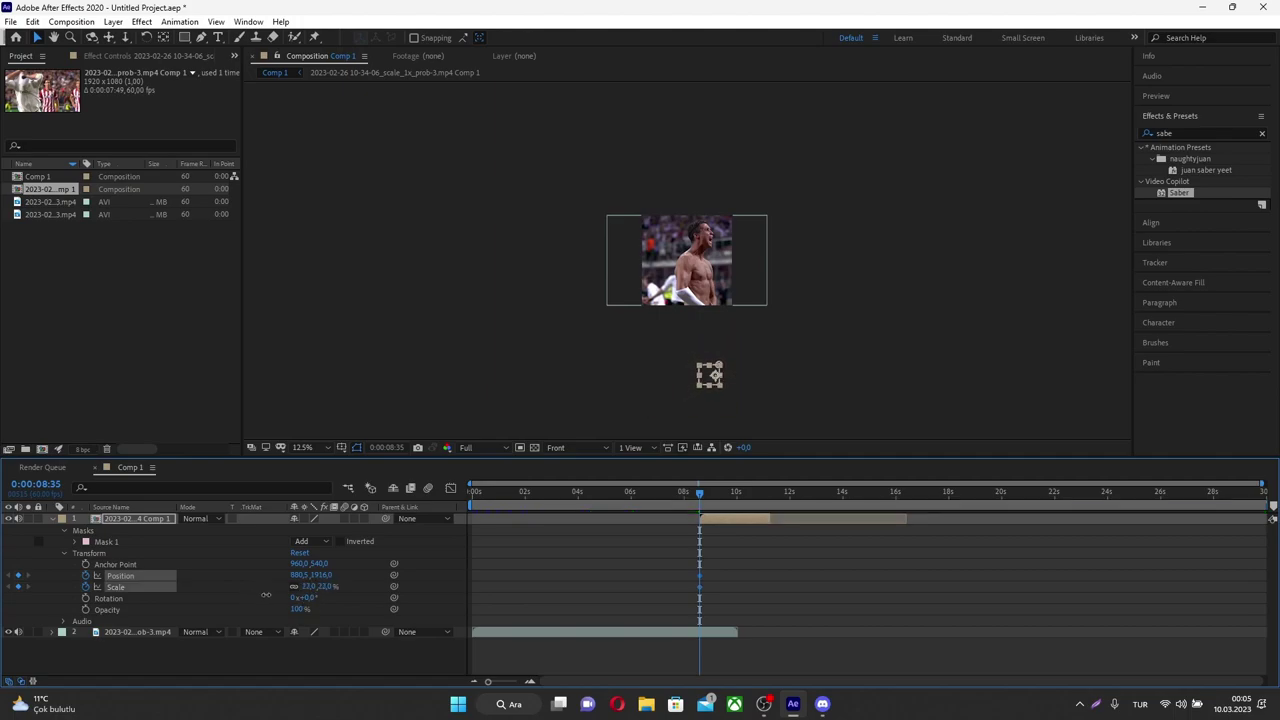
left_click_drag(266, 596, 329, 588)
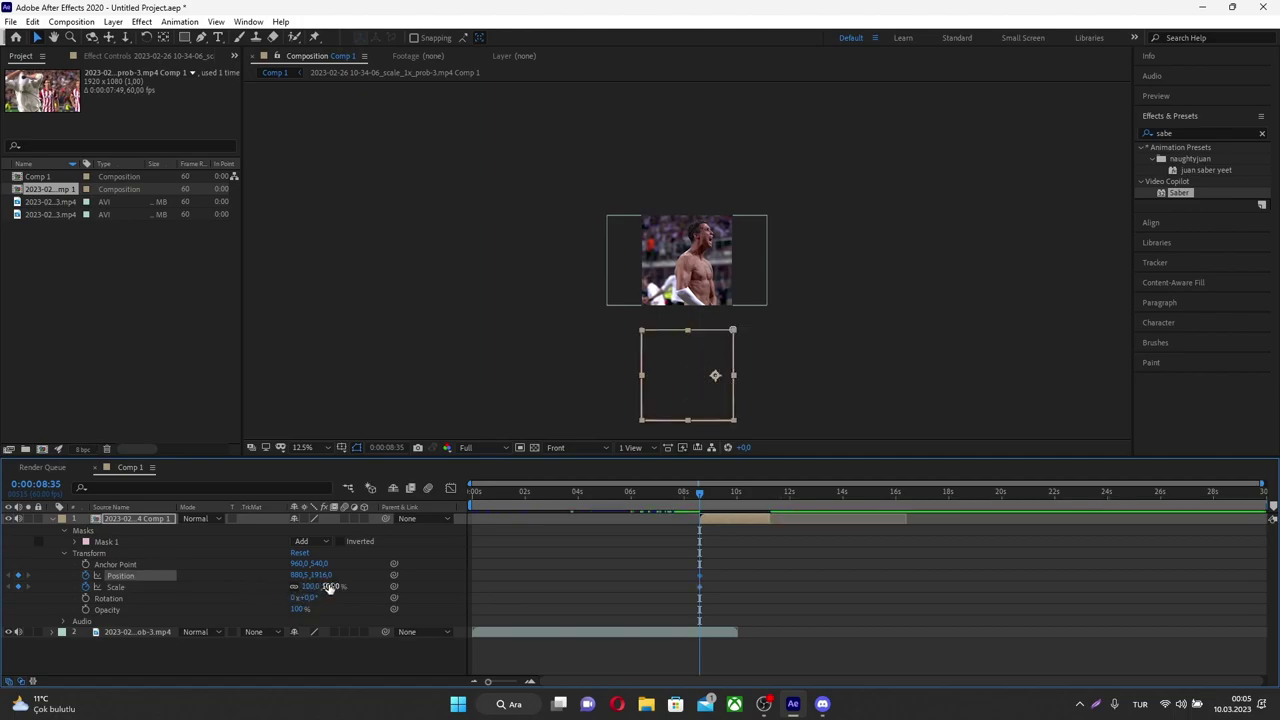
key("period")
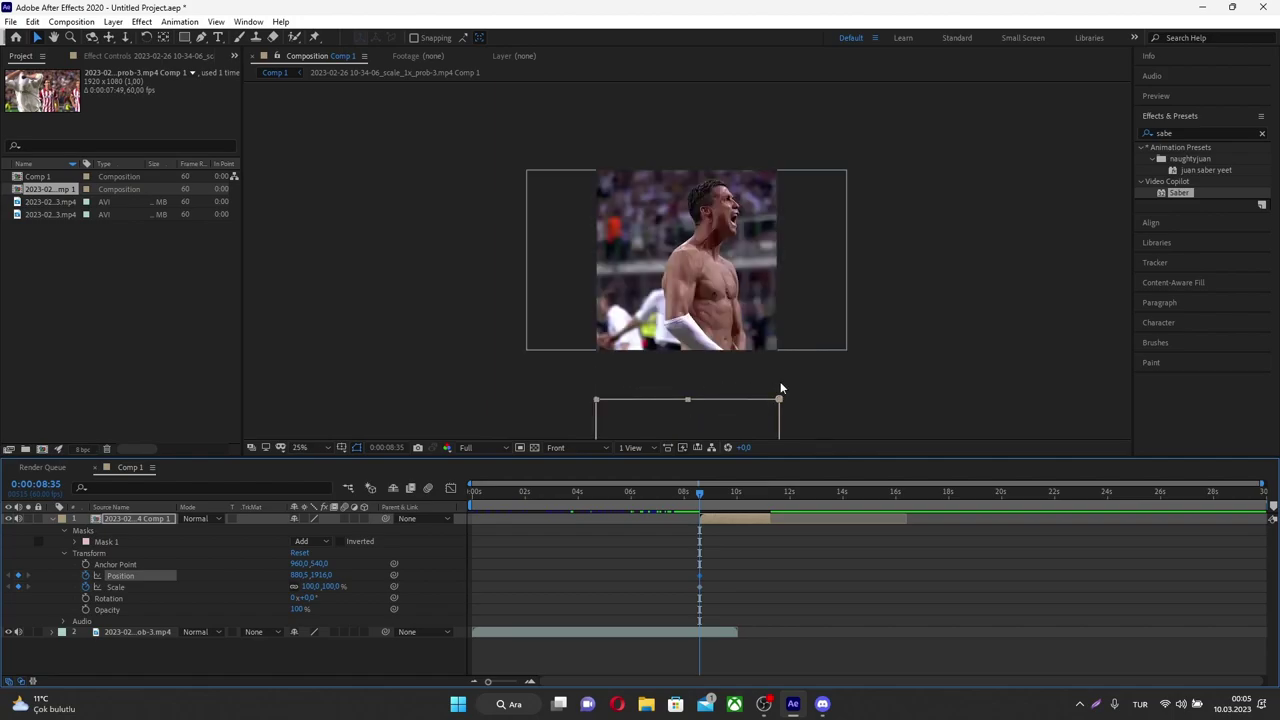
key("comma")
key("period")
key("comma")
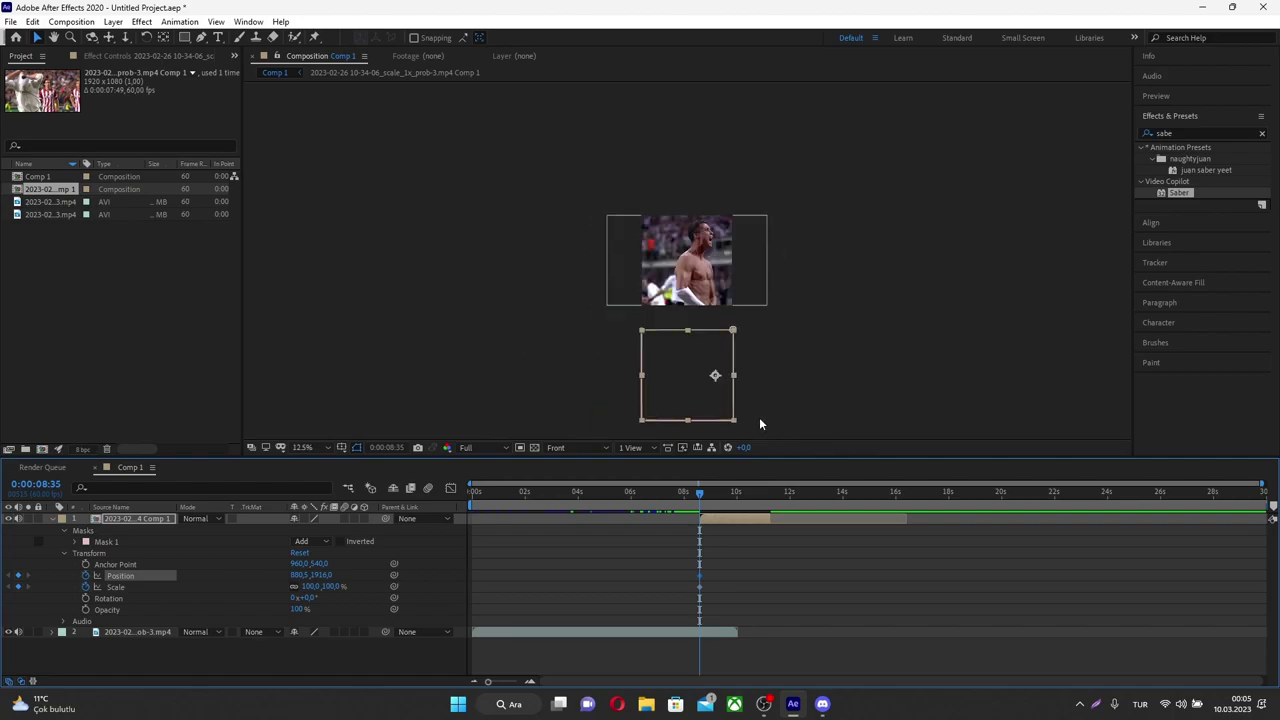
key("z")
left_click(727, 394)
key("v")
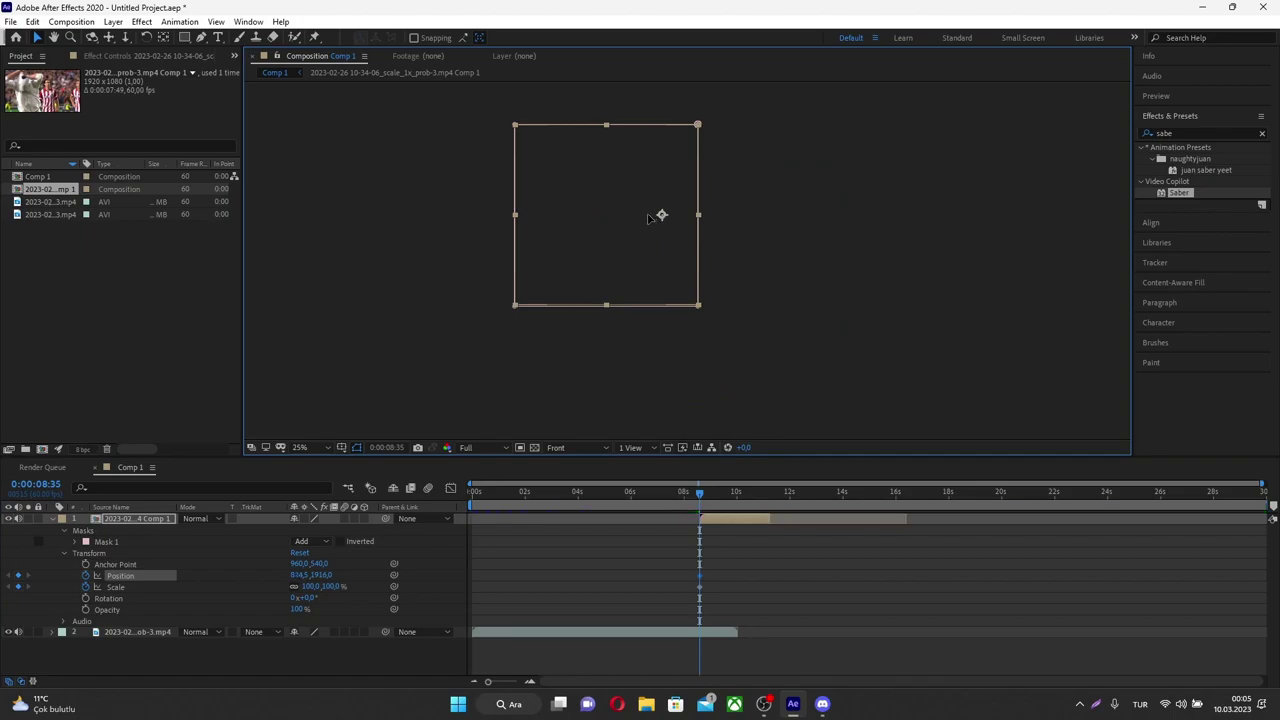
left_click_drag(663, 214, 652, 219)
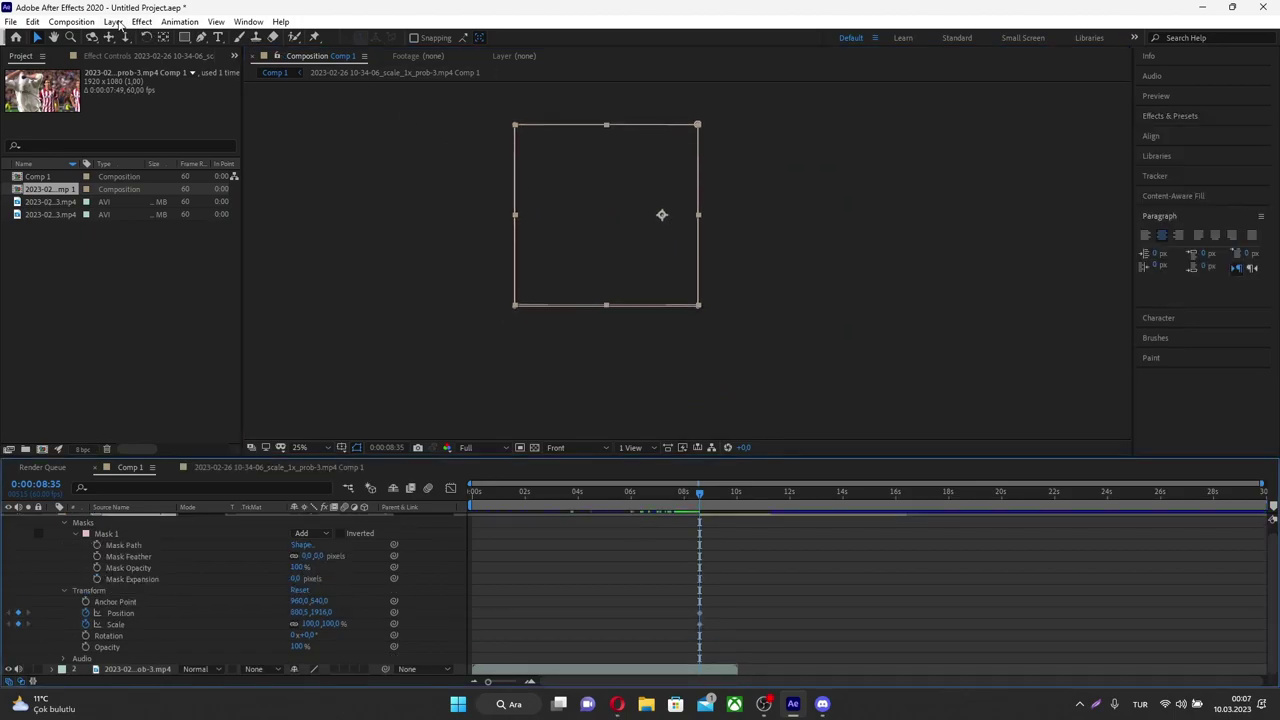
Center the precomp's anchor point in its layer content at 627, 540
left_click(116, 22)
mouse_move(185, 183)
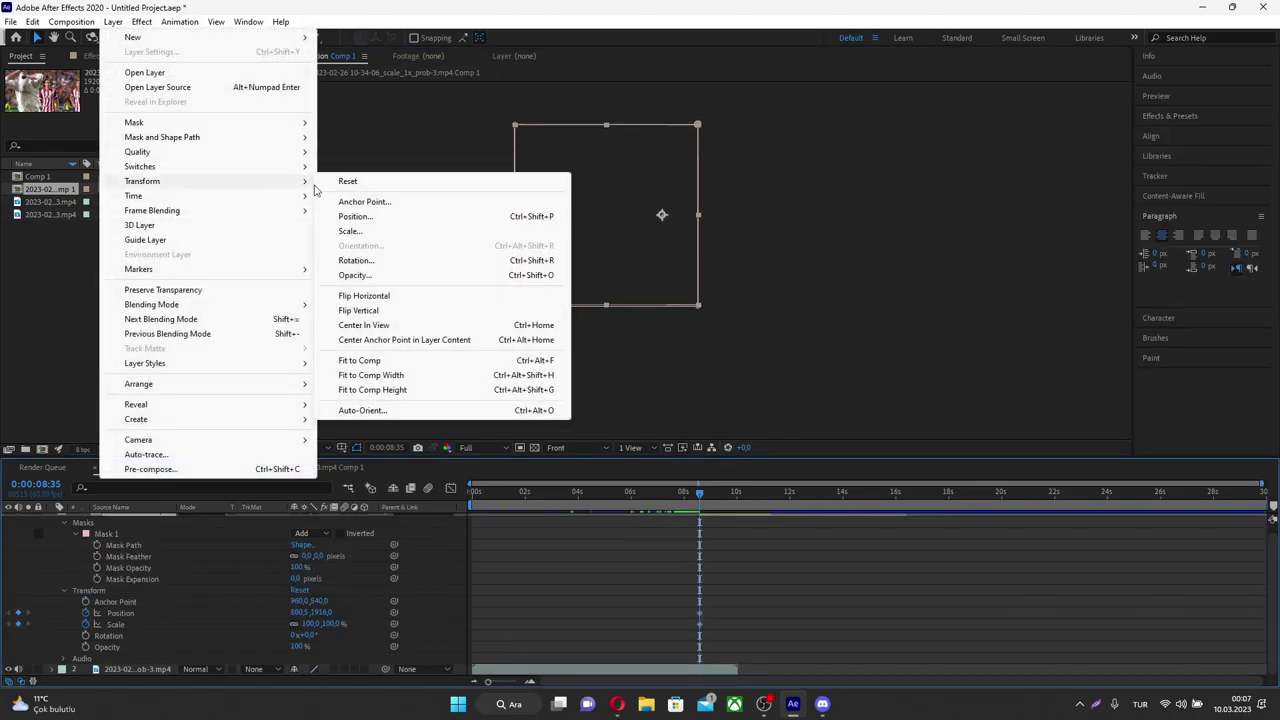
left_click(430, 342)
key("comma")
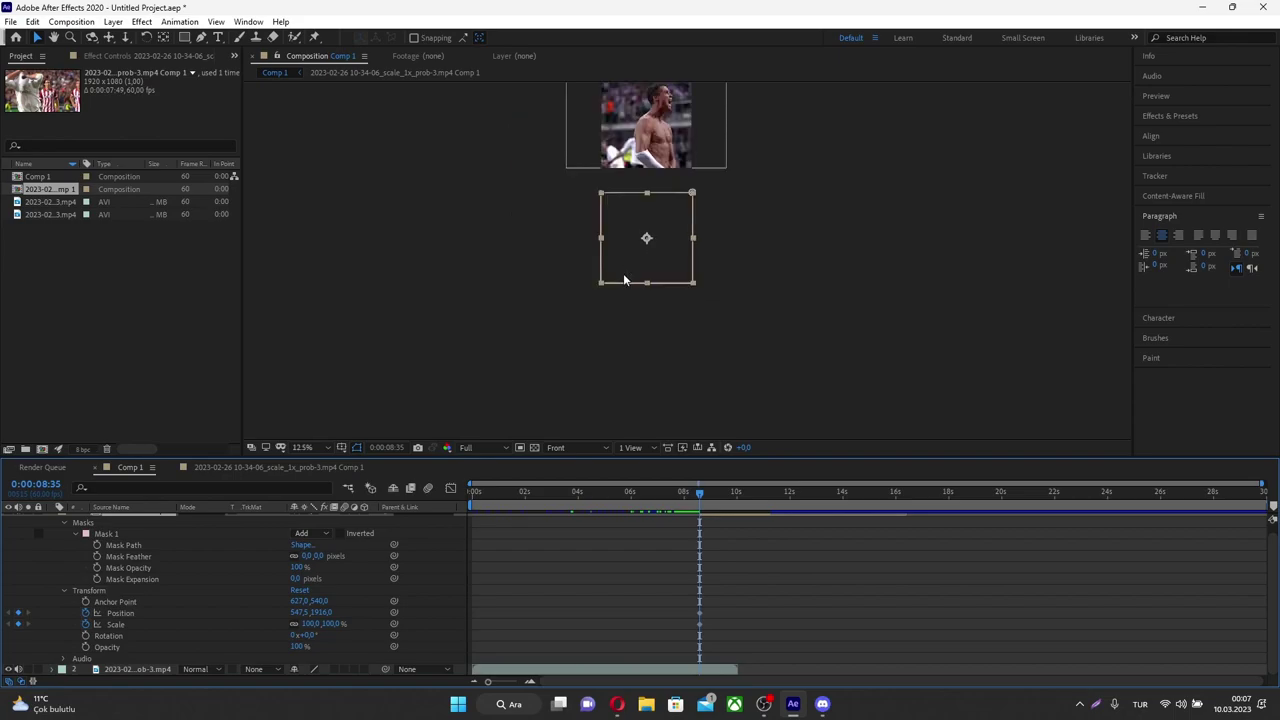
scroll(697, 509, "up", 1)
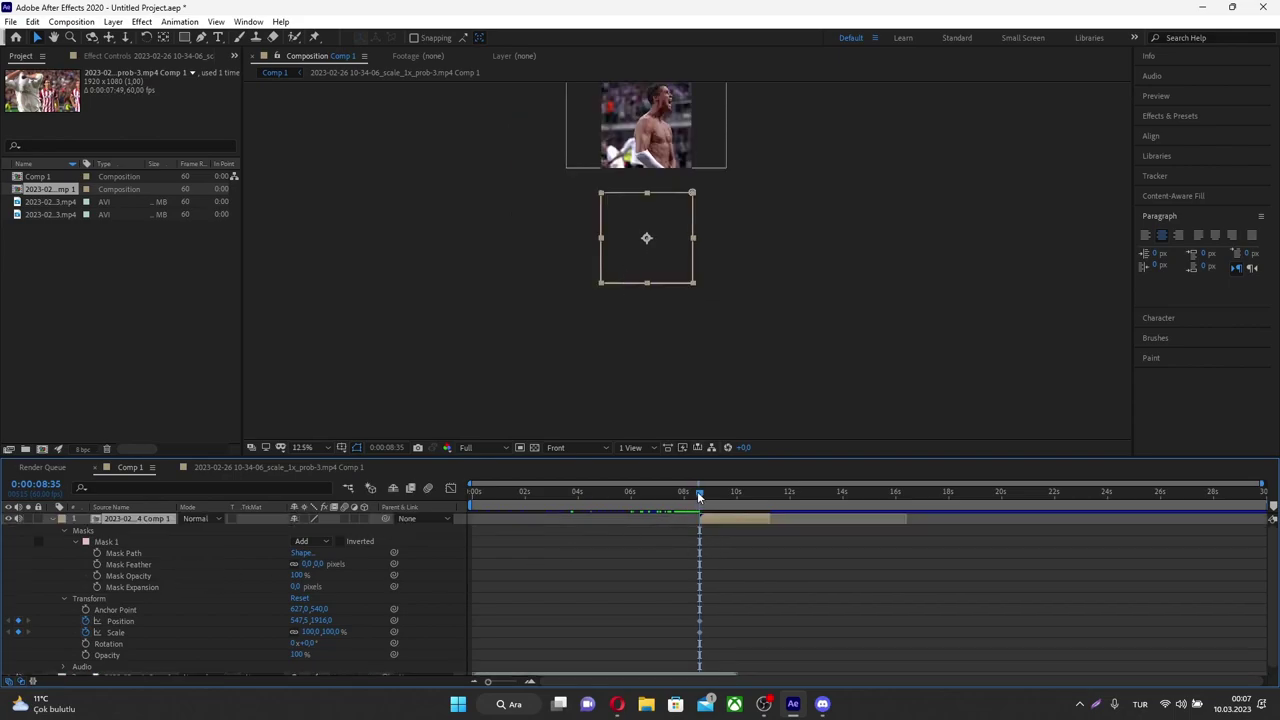
left_click_drag(697, 491, 699, 507)
Set the precomp layer's Scale to 0 at 8:35
left_click_drag(311, 636, 253, 638)
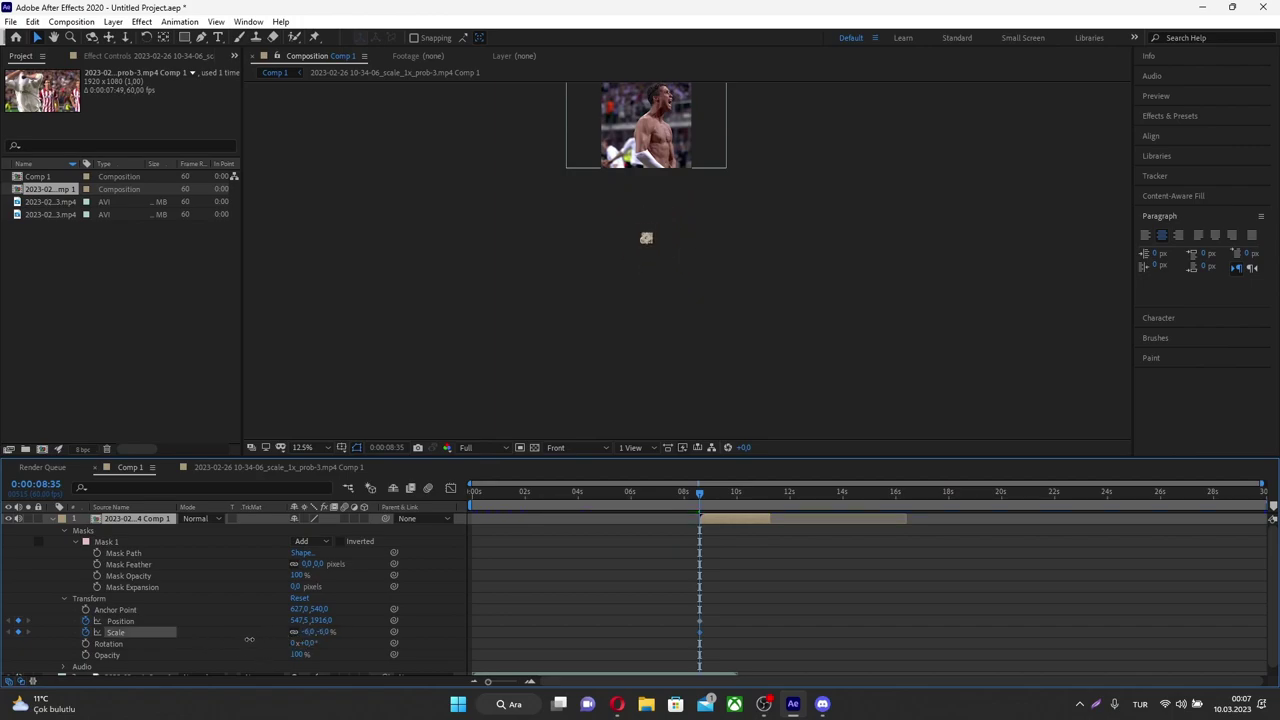
left_click(311, 632)
type("0")
key("Return")
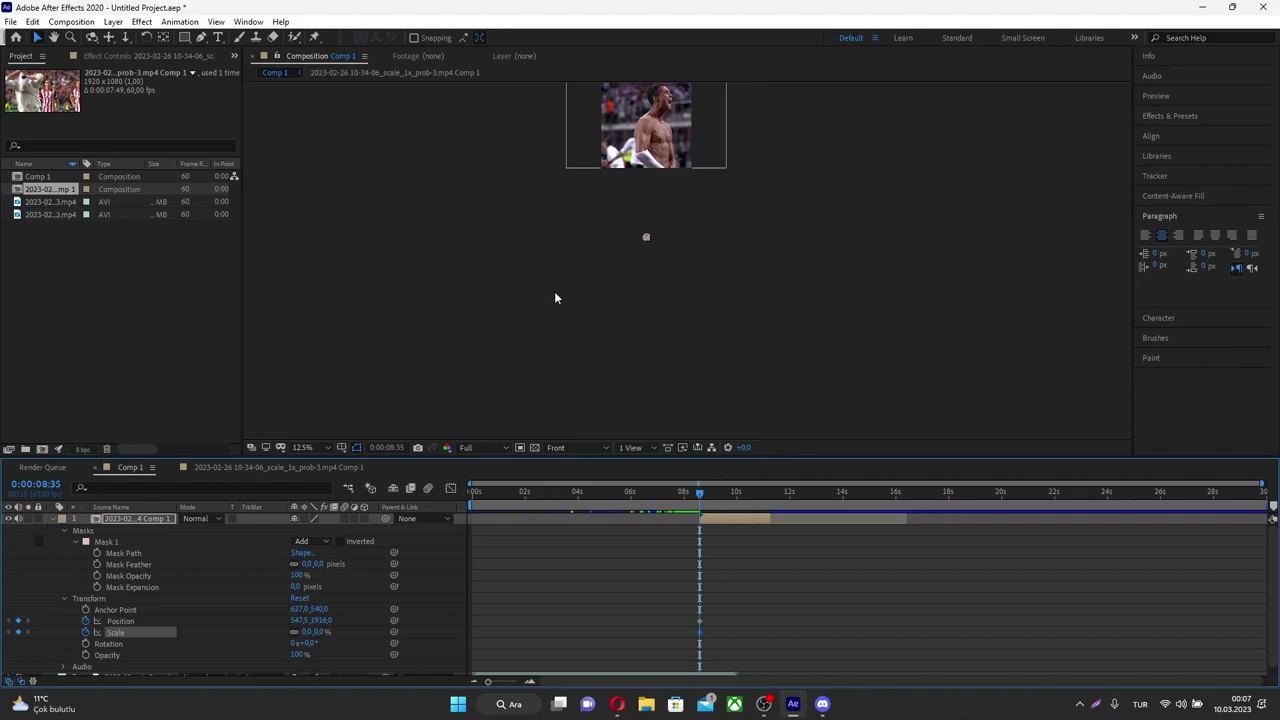
key("z")
left_click(730, 329)
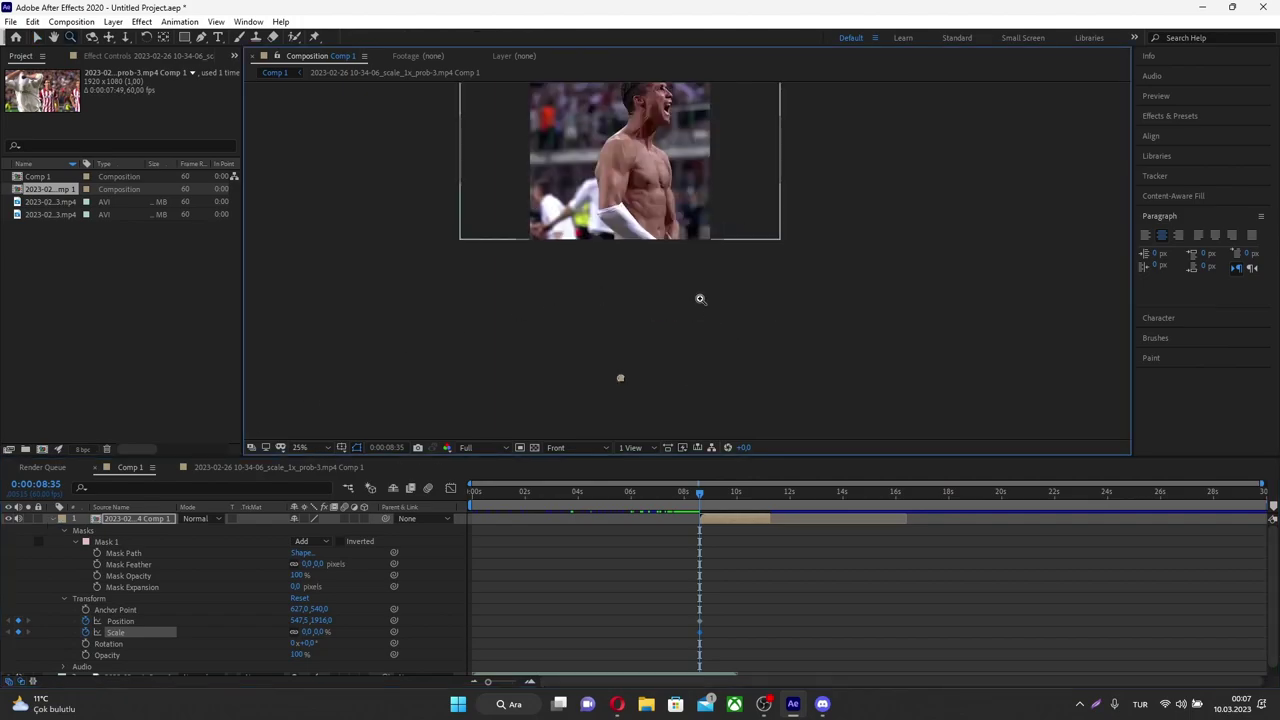
Drag the precomp bar with its Position and Scale keyframes left, then edit Scale at 0:00:10:02
left_click(669, 280, "alt")
left_click(654, 221)
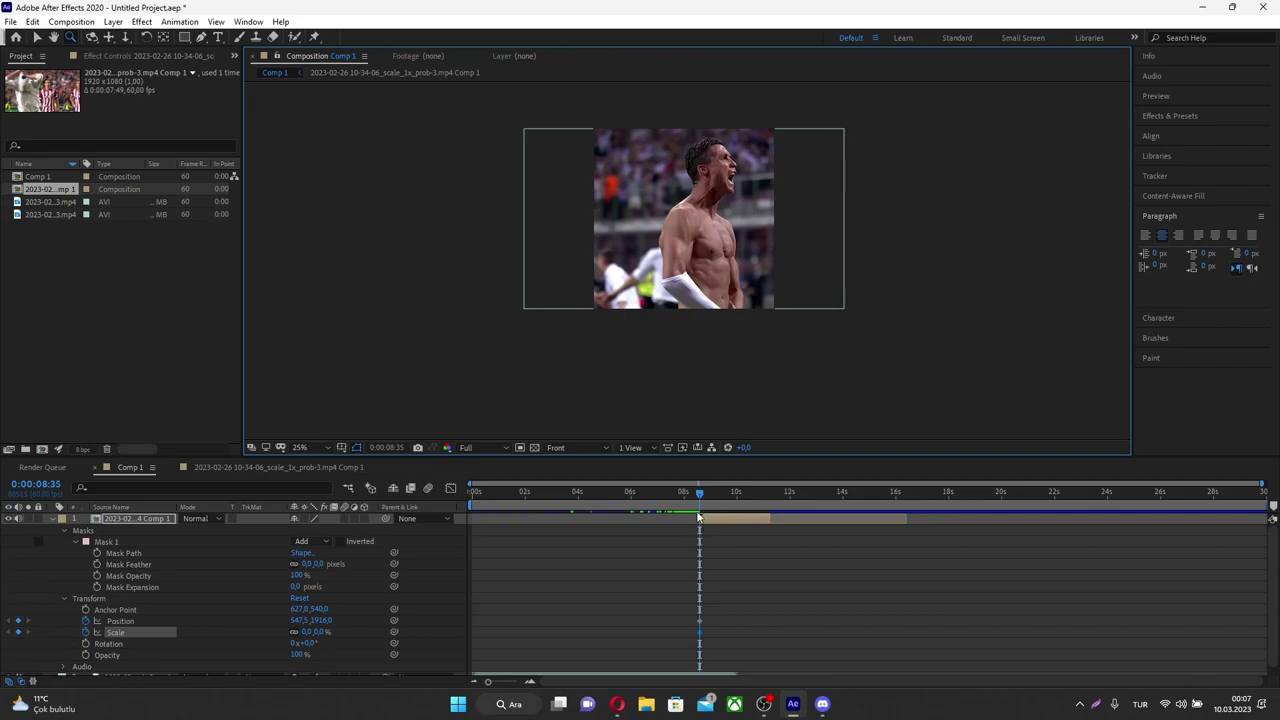
left_click_drag(701, 505, 770, 512)
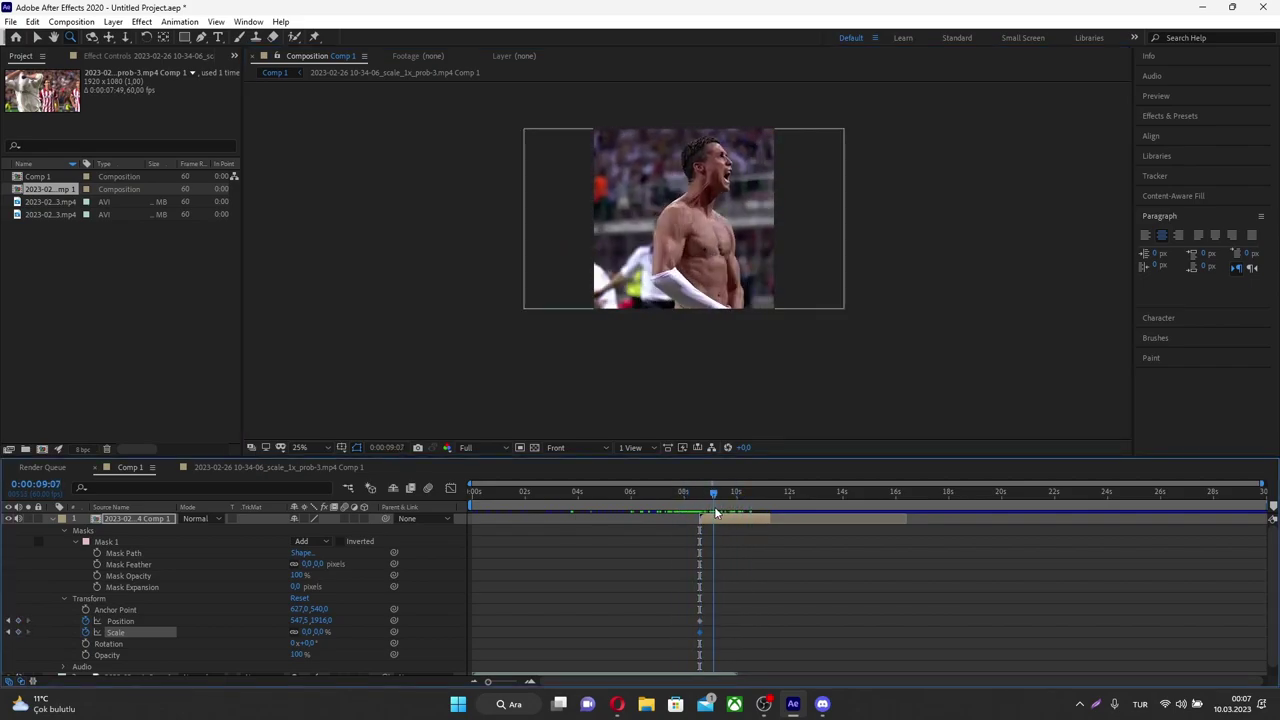
scroll(795, 608, "down", 1)
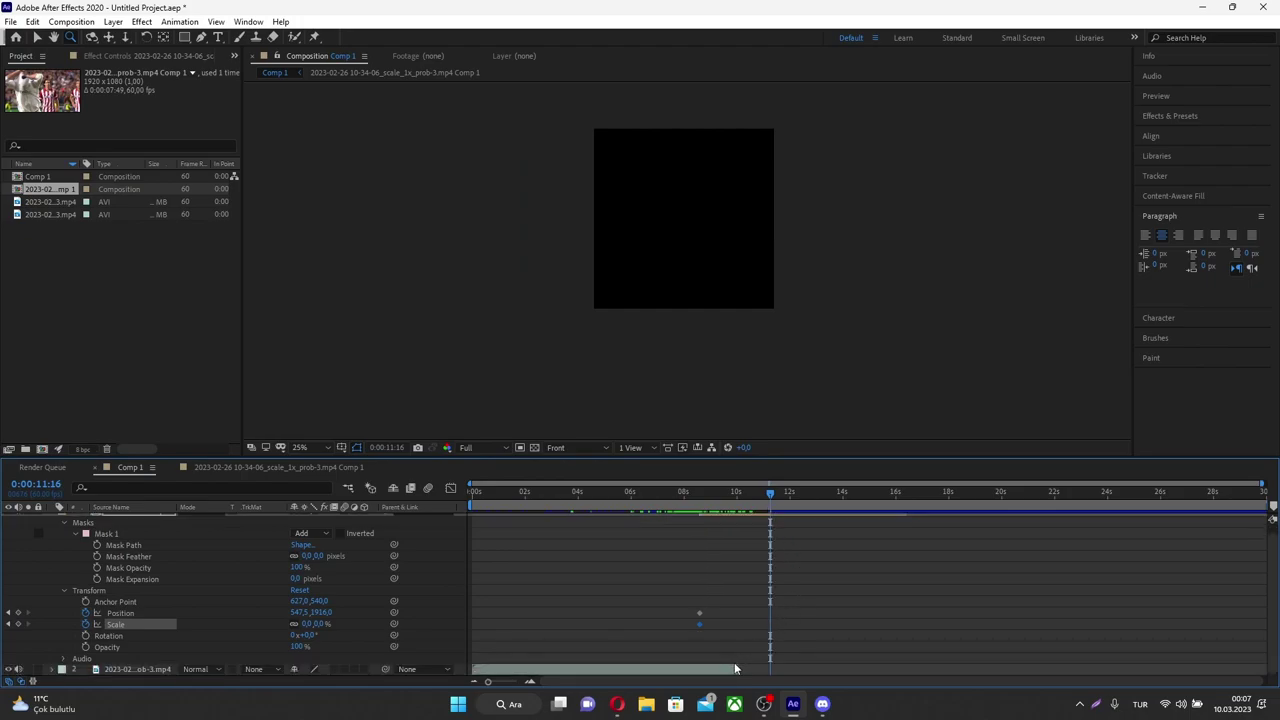
scroll(759, 546, "up", 1)
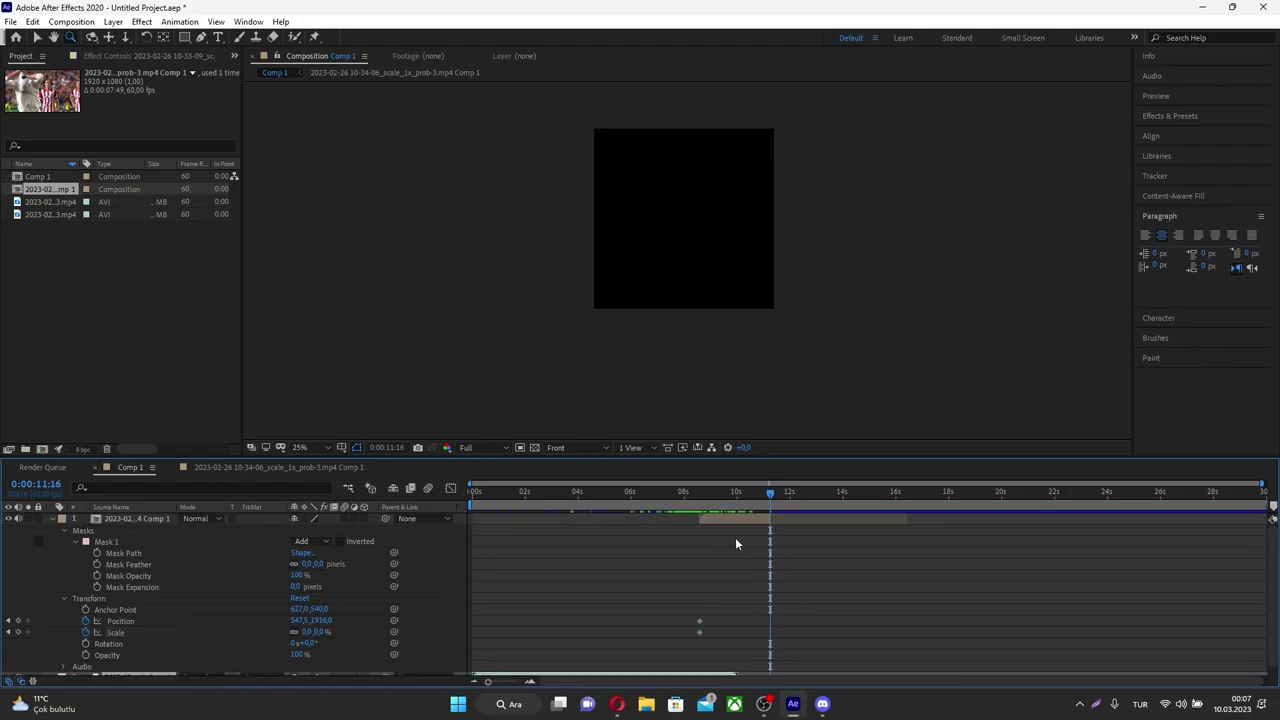
mouse_move(780, 640)
left_mouse_down()
mouse_move(695, 515)
mouse_move(658, 519)
mouse_move(679, 501)
mouse_move(737, 508)
left_mouse_up()
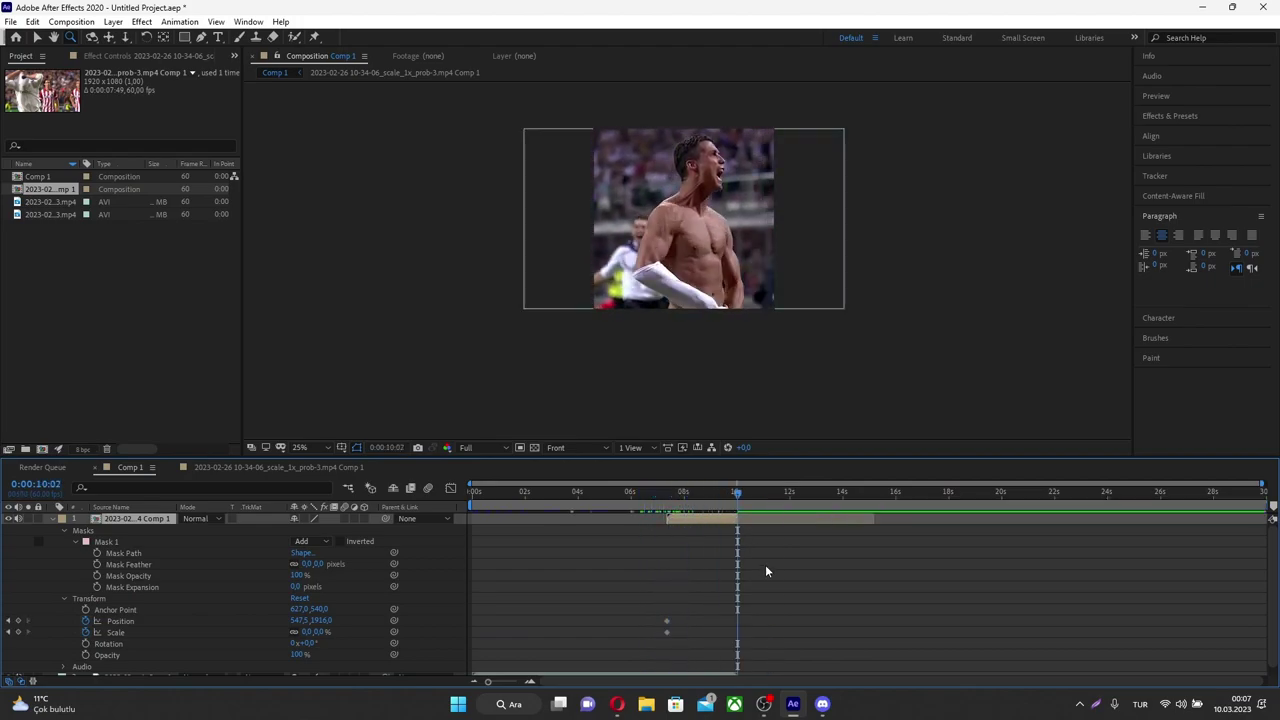
left_click(306, 632)
At 10:02 set Scale to 100% and Position to 547.5, 540, then scrub to check the rise
key("Return")
left_click(323, 621)
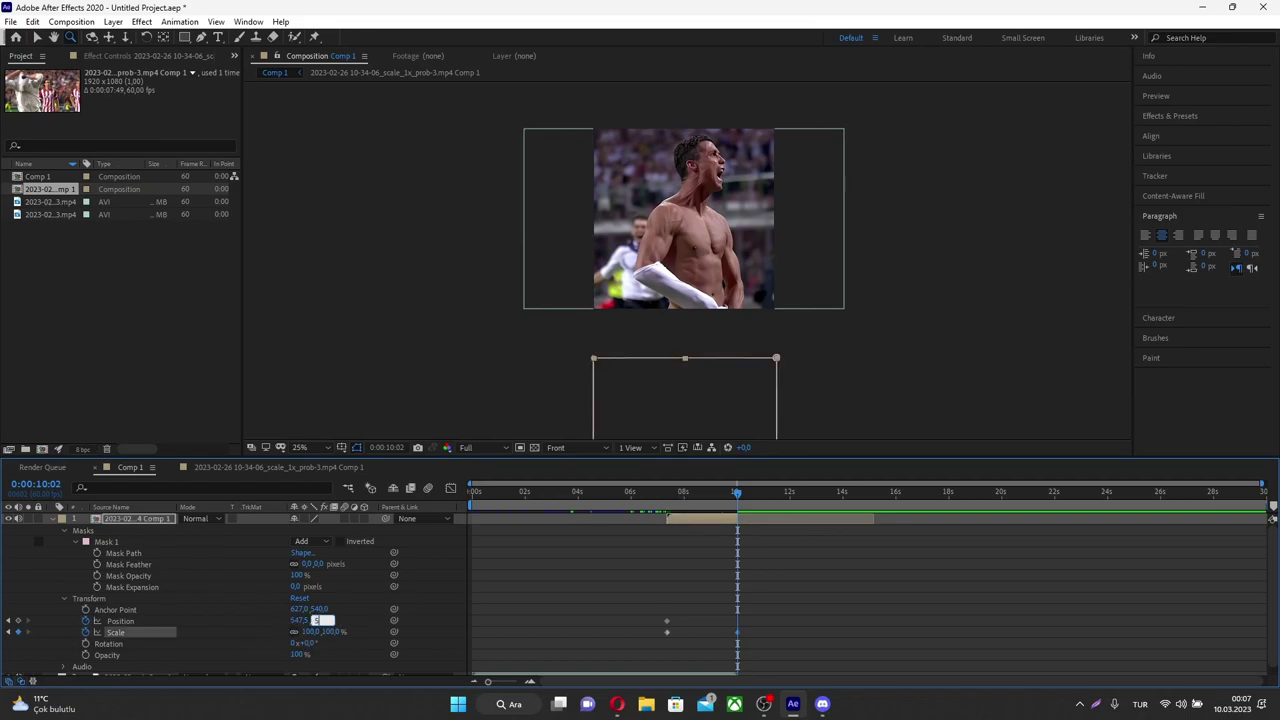
key("Return")
left_click(305, 621)
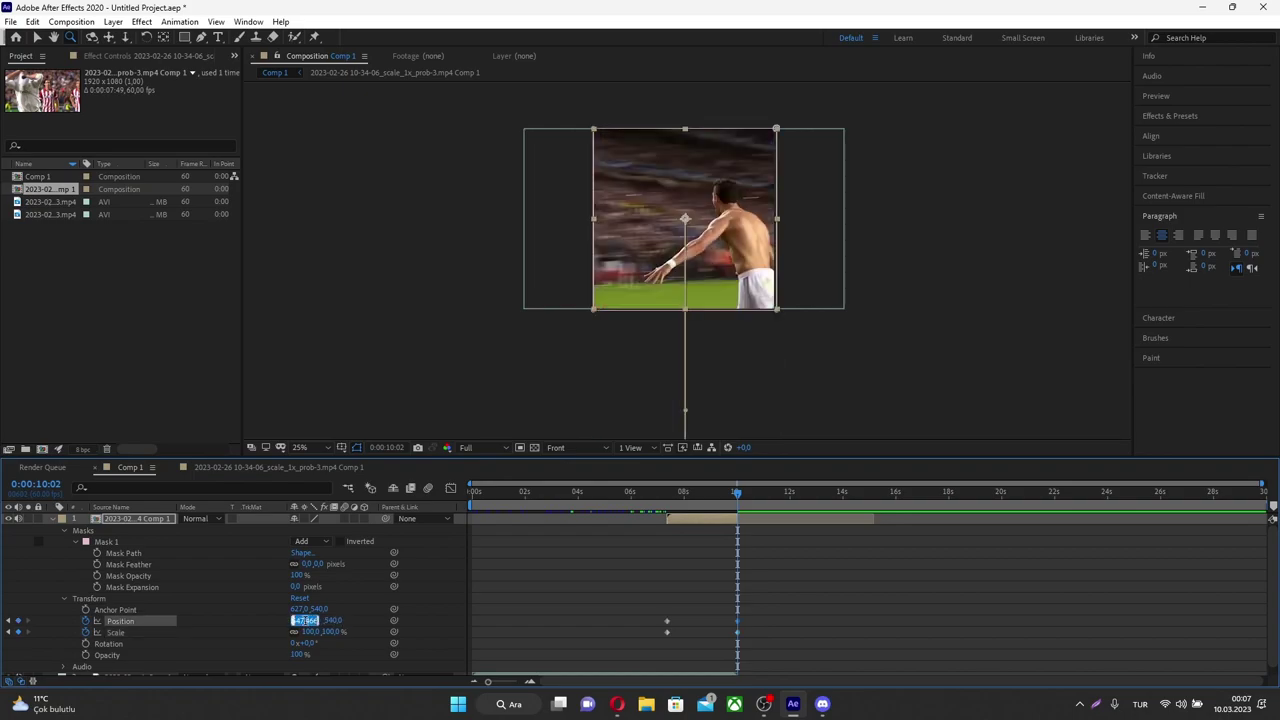
key("Return")
mouse_move(737, 492)
left_mouse_down()
mouse_move(716, 504)
mouse_move(737, 508)
left_mouse_up()
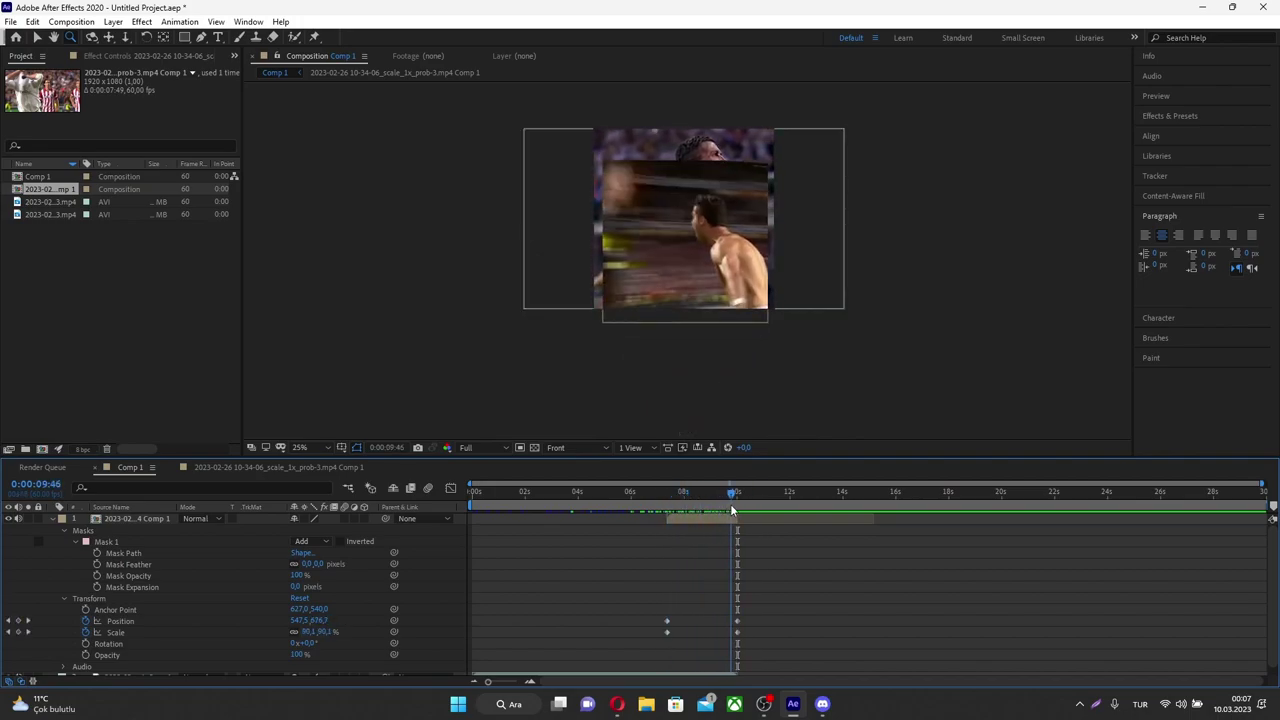
left_click(736, 518)
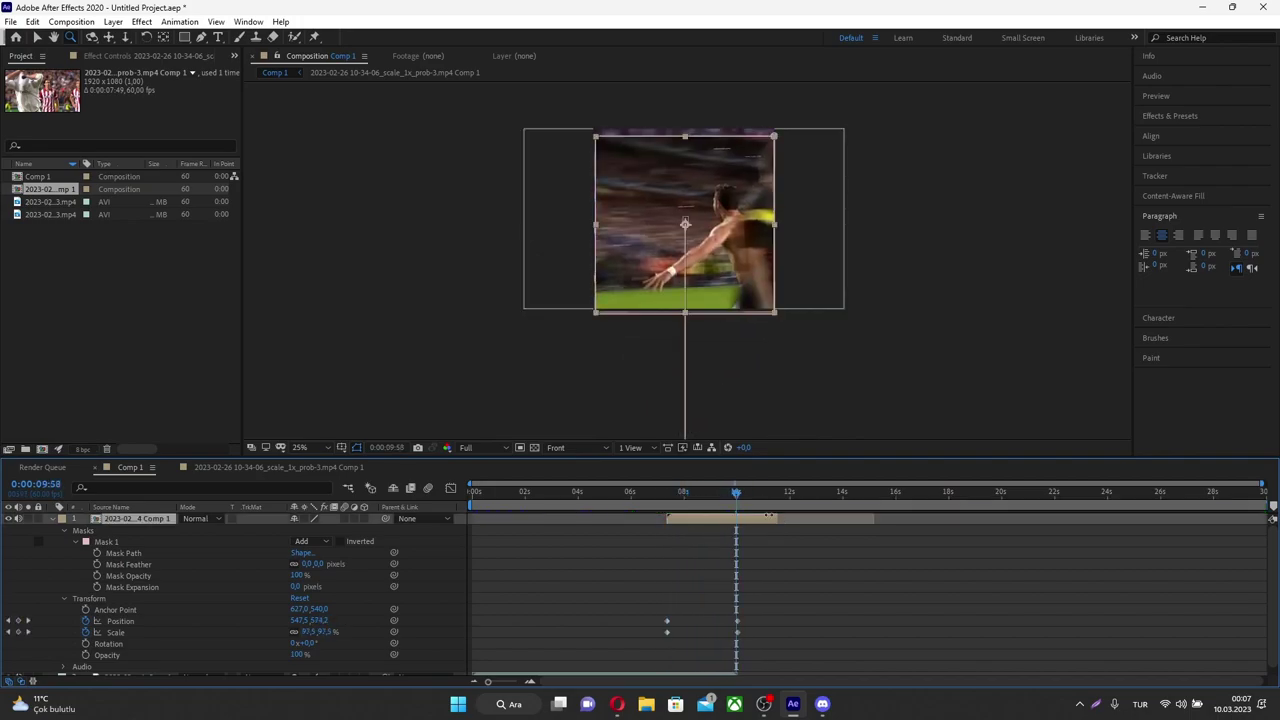
mouse_move(718, 495)
left_mouse_down()
mouse_move(754, 496)
mouse_move(651, 498)
left_mouse_up()
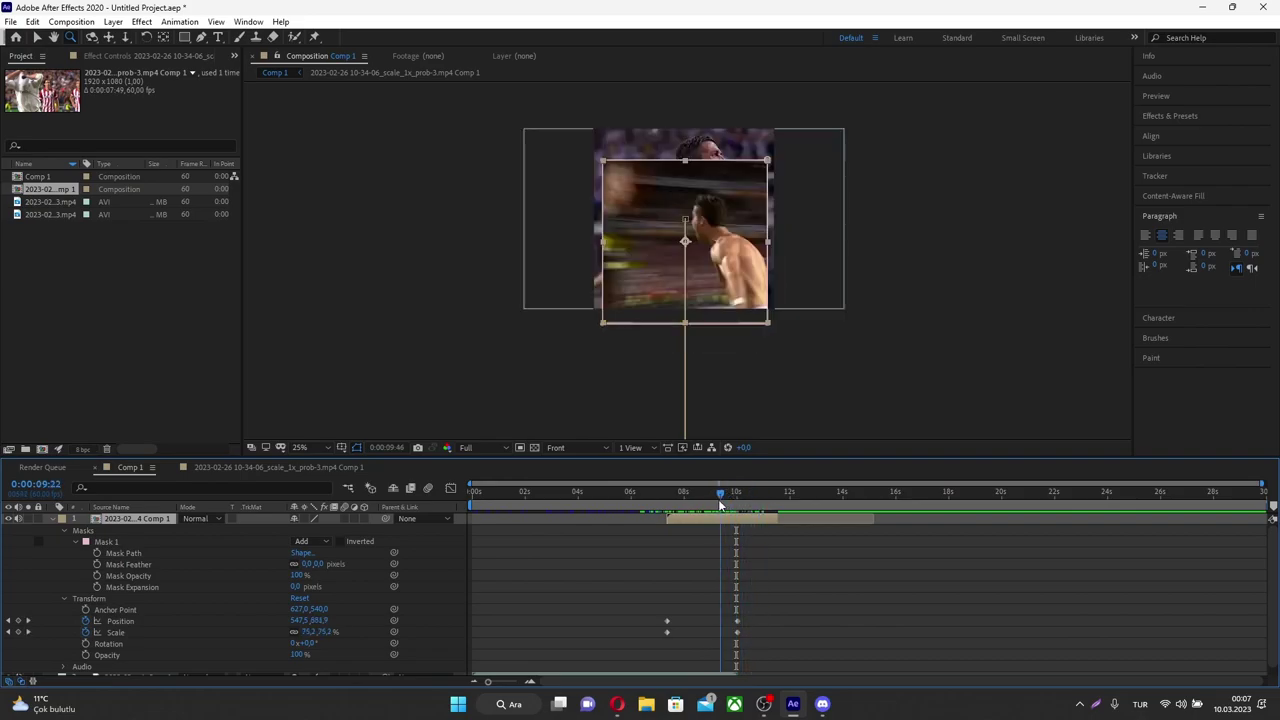
Set the viewer preview resolution to Quarter
left_click(490, 448)
left_click(472, 524)
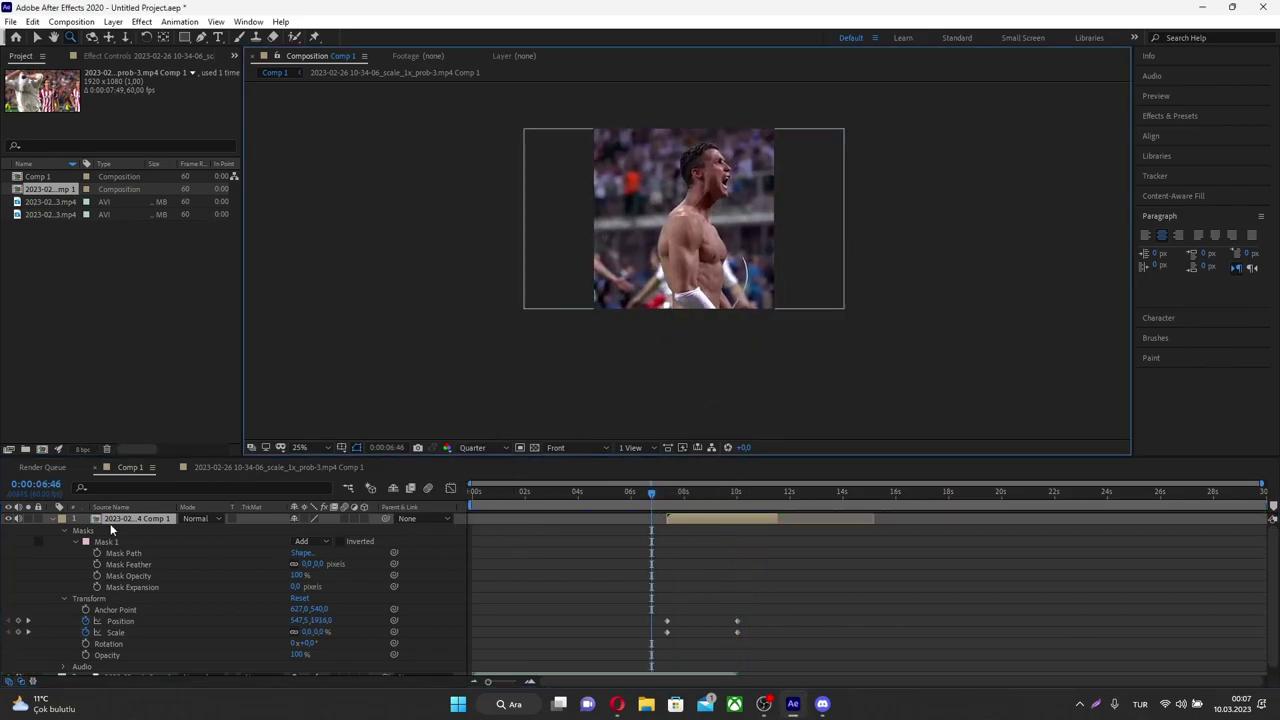
scroll(41, 607, "down", 1)
scroll(64, 576, "up", 1)
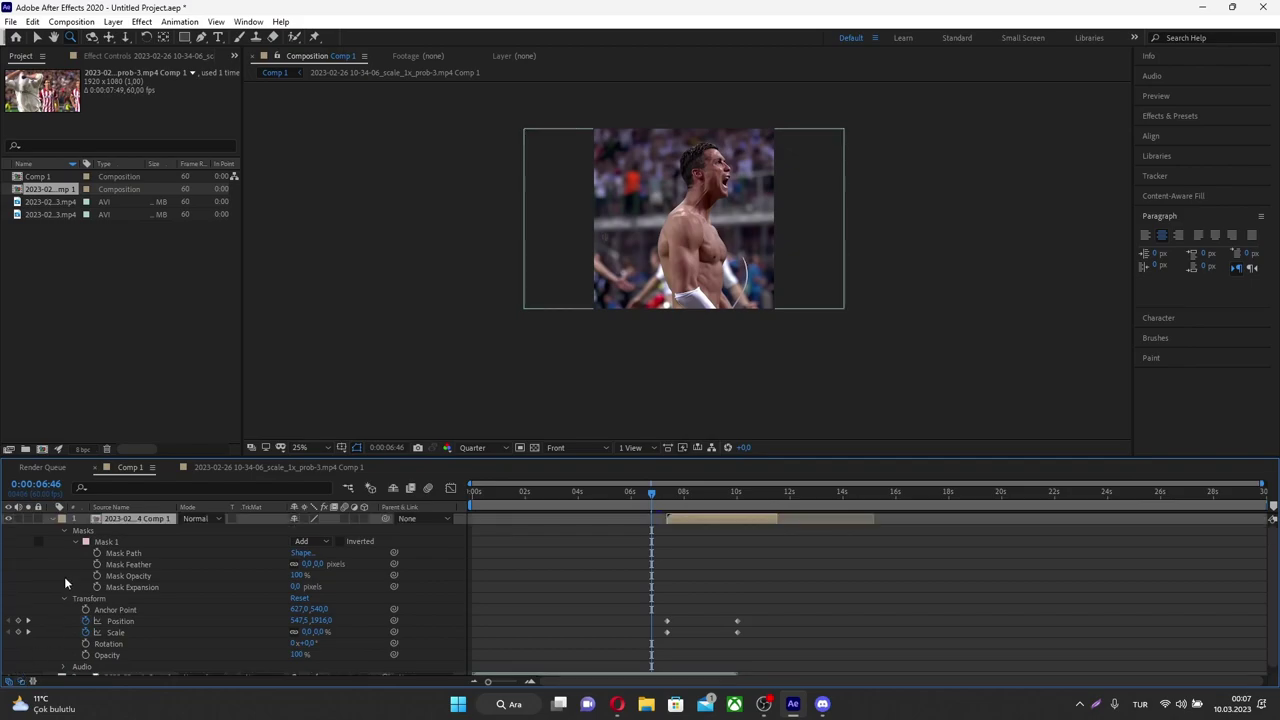
left_click(53, 516)
Preview the rising precomp, then briefly inspect the nested comp and return to Comp 1
key("space")
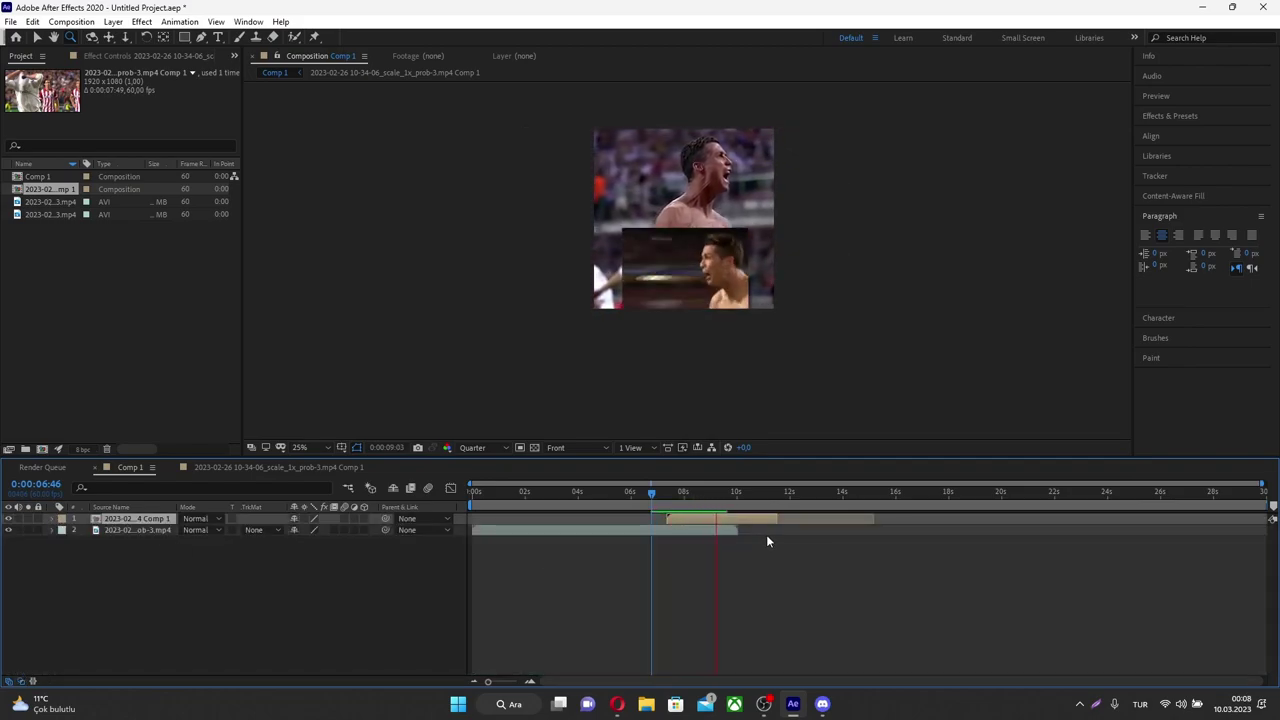
left_click(658, 492)
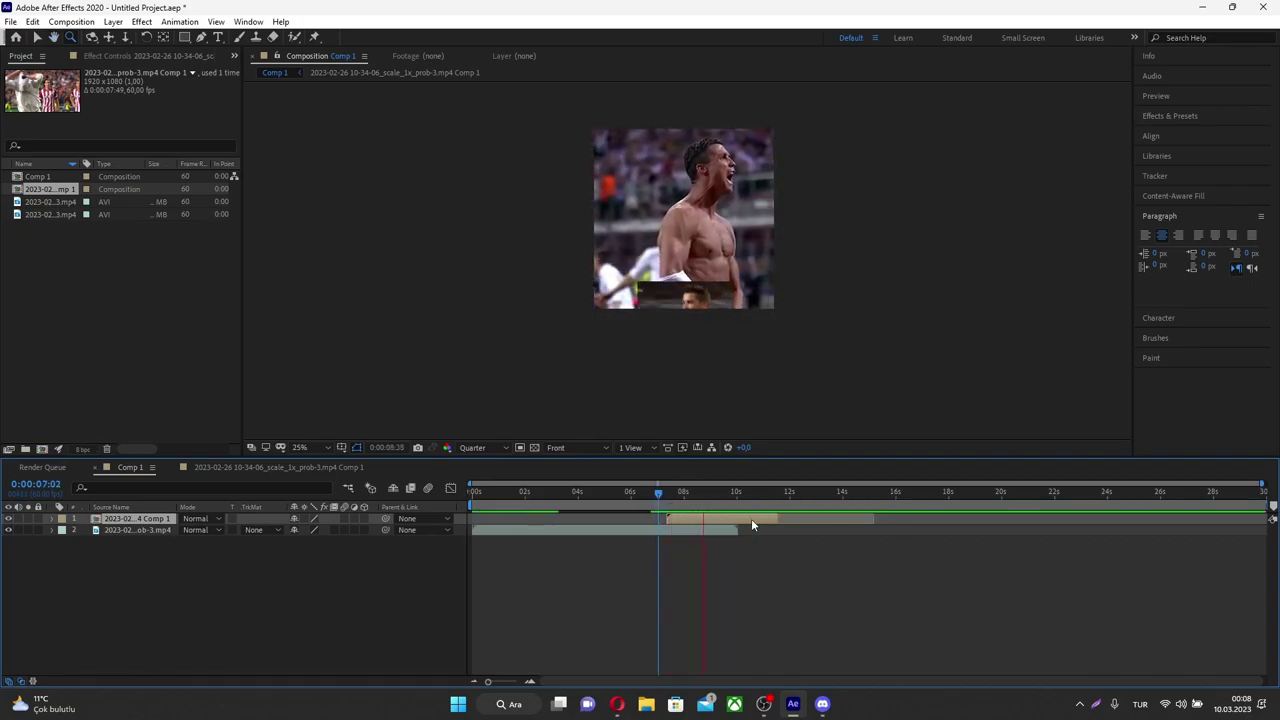
left_click(677, 493)
double_click(693, 518)
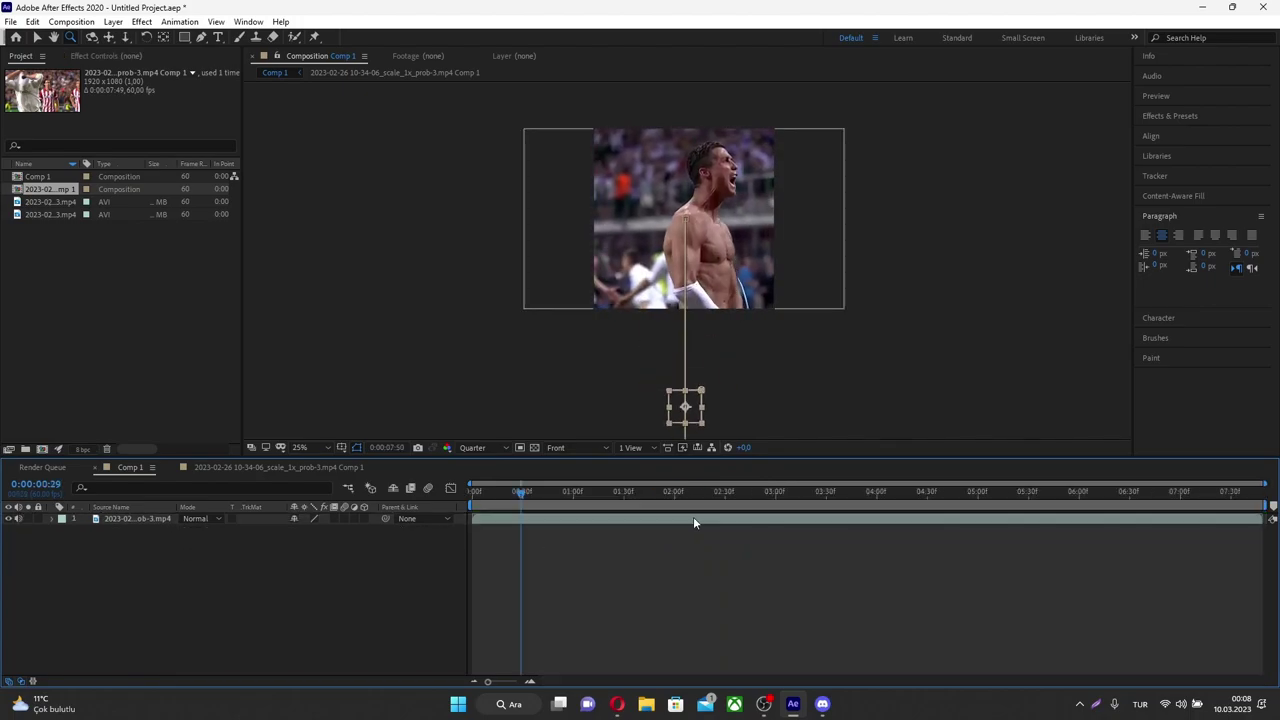
left_click(129, 467)
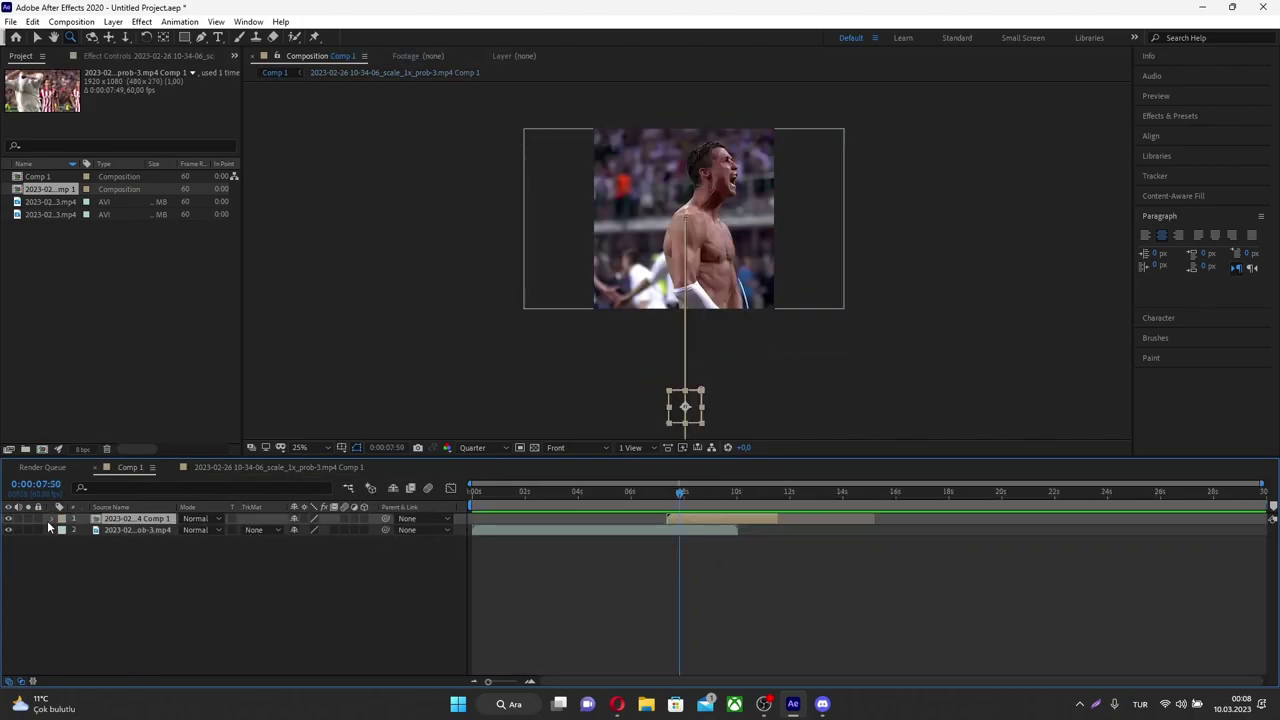
Select the precomp layer and show its keyframes' speed graph in the Graph Editor
left_click_drag(771, 648, 646, 600)
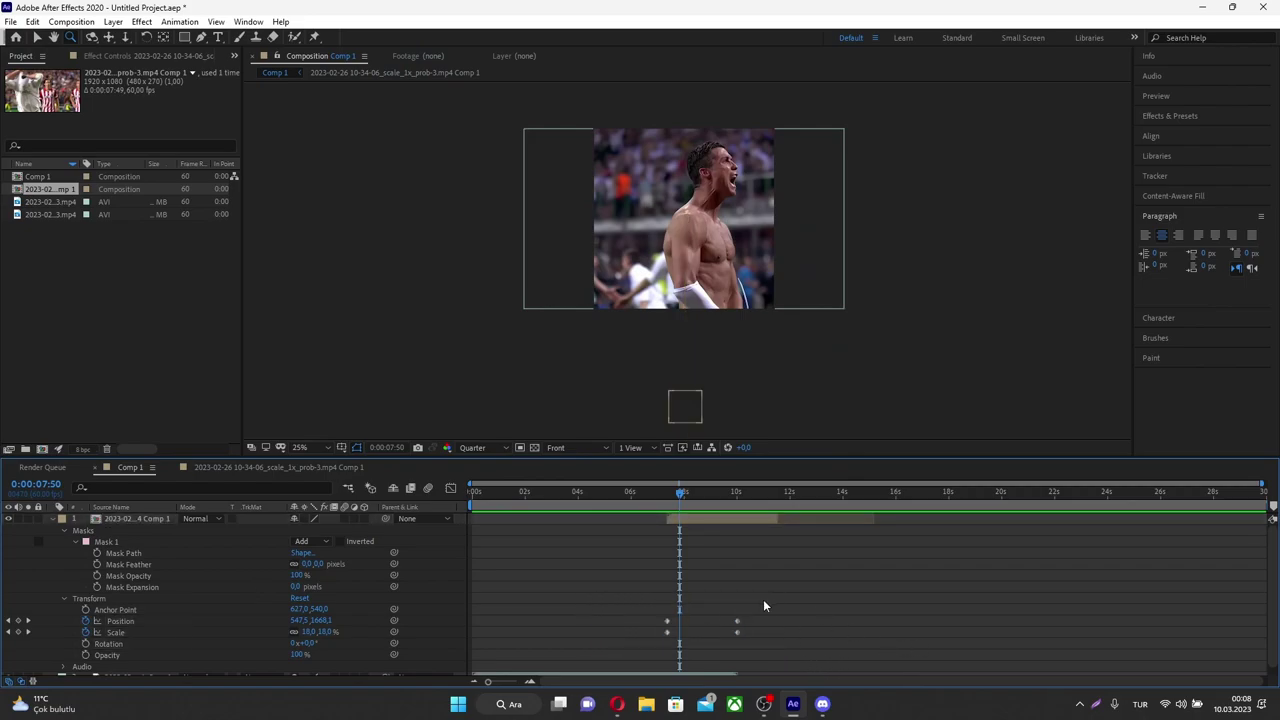
left_click(728, 520)
left_click_drag(683, 493, 717, 497)
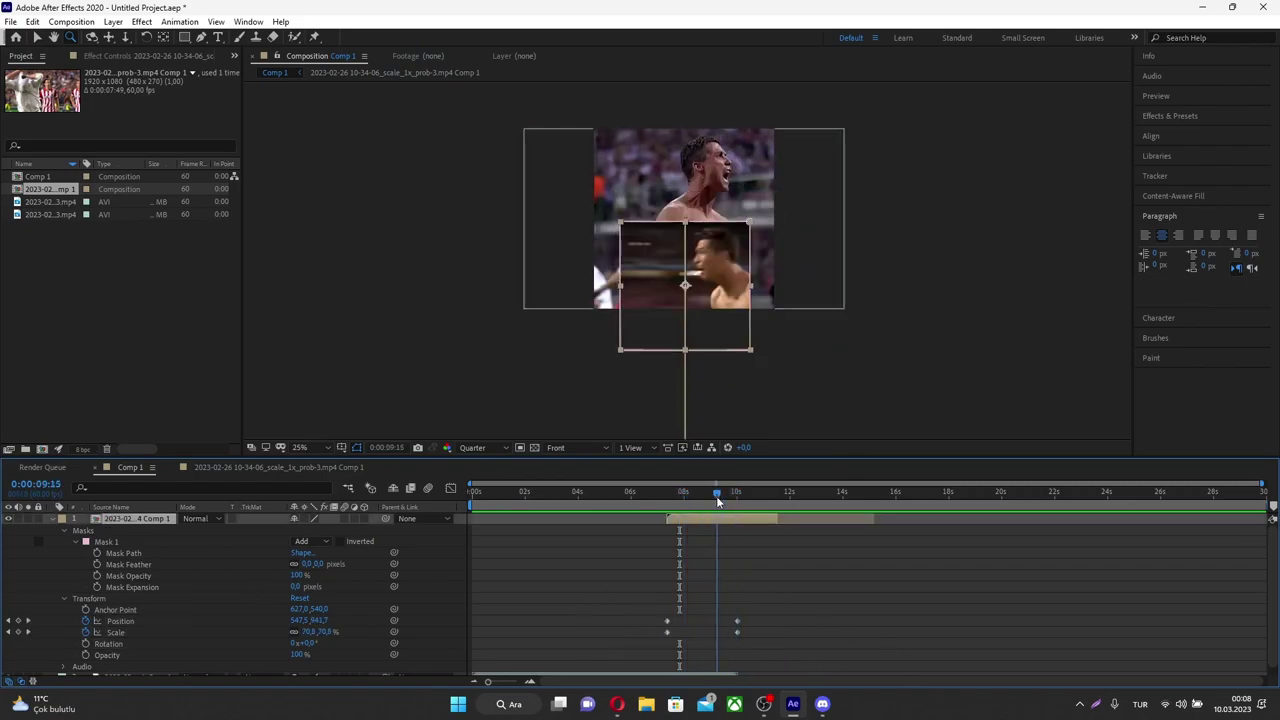
left_click_drag(754, 638, 618, 597)
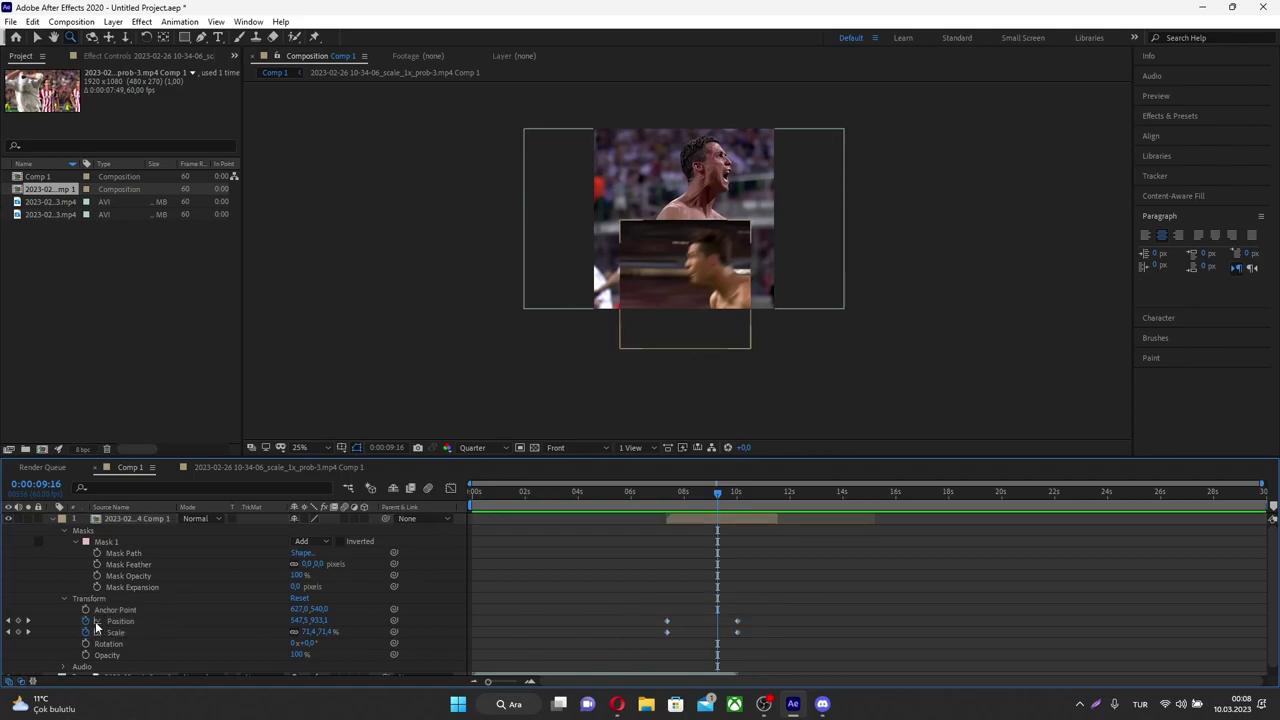
left_click(451, 490)
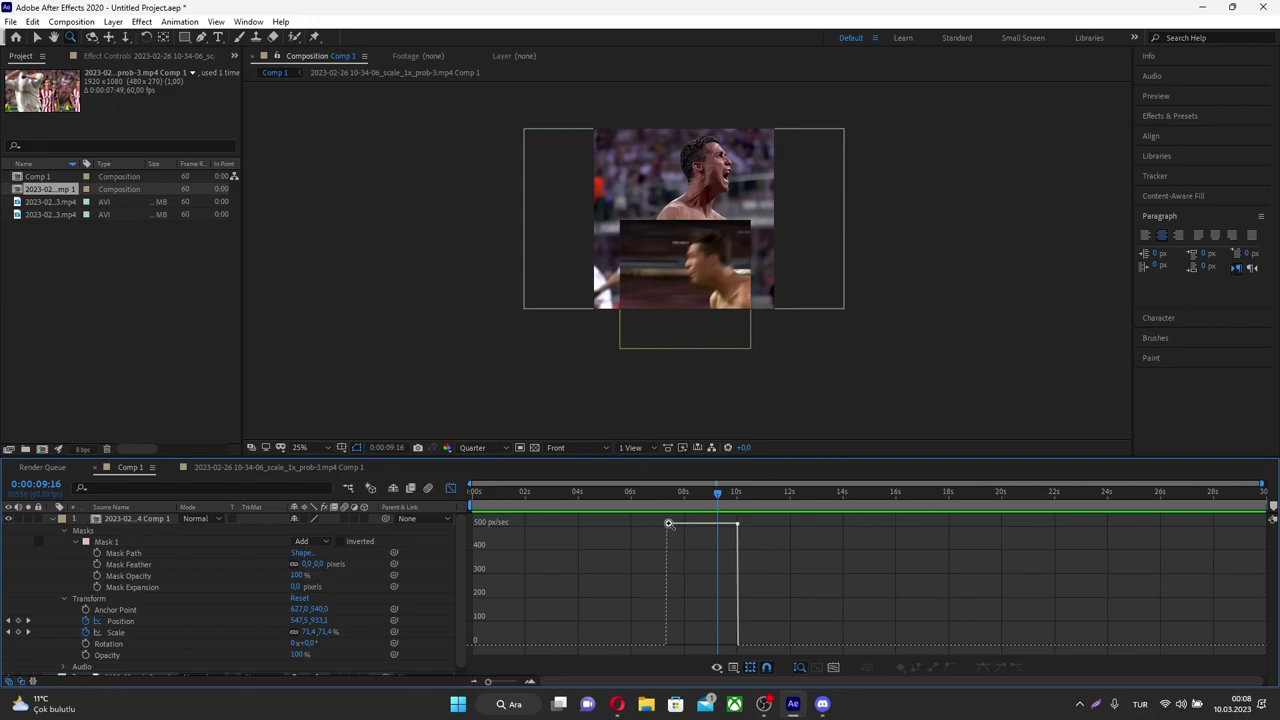
Lower the Position speed peak and lengthen the first keyframe's influence, then preview the rise
left_click(37, 37)
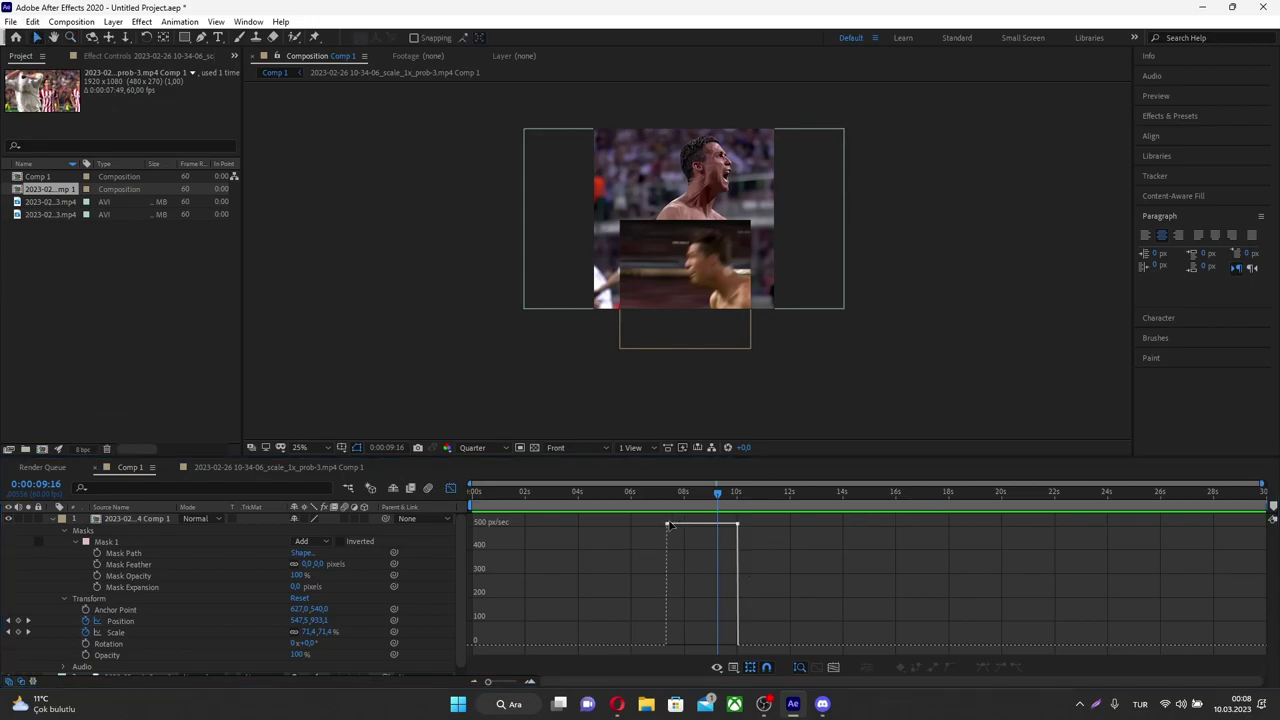
left_click_drag(668, 524, 696, 638)
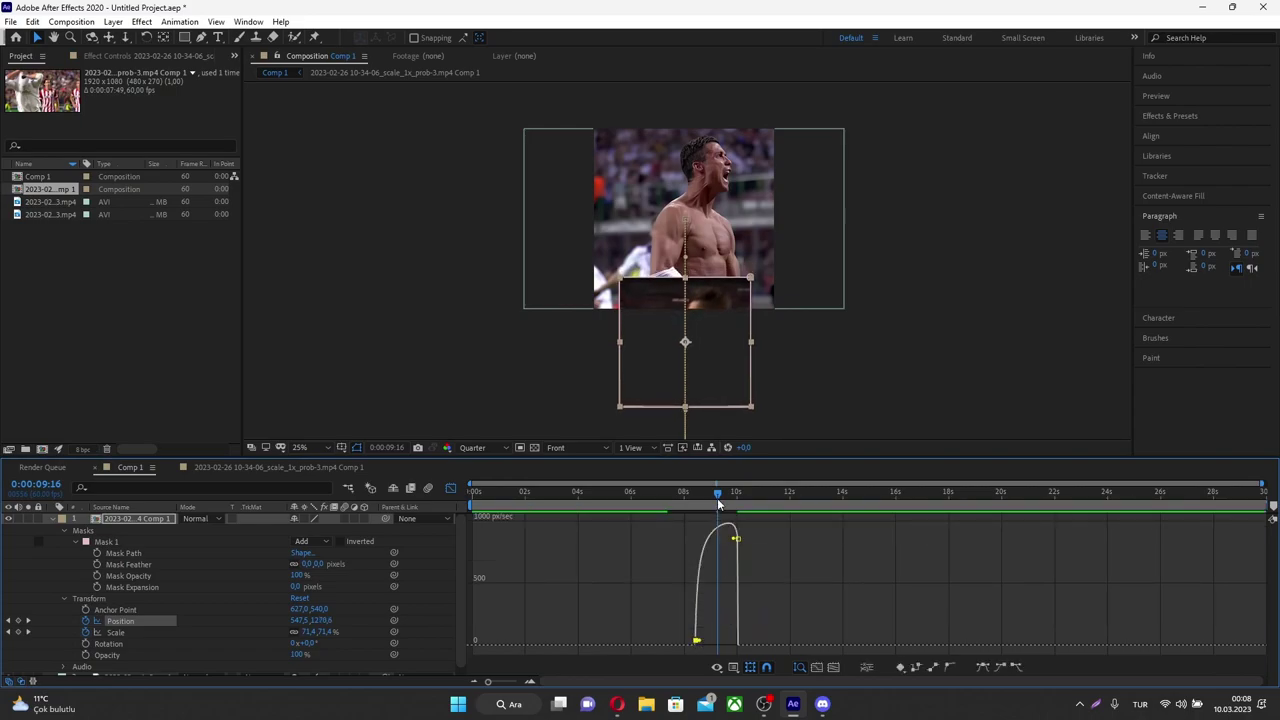
left_click_drag(718, 505, 690, 505)
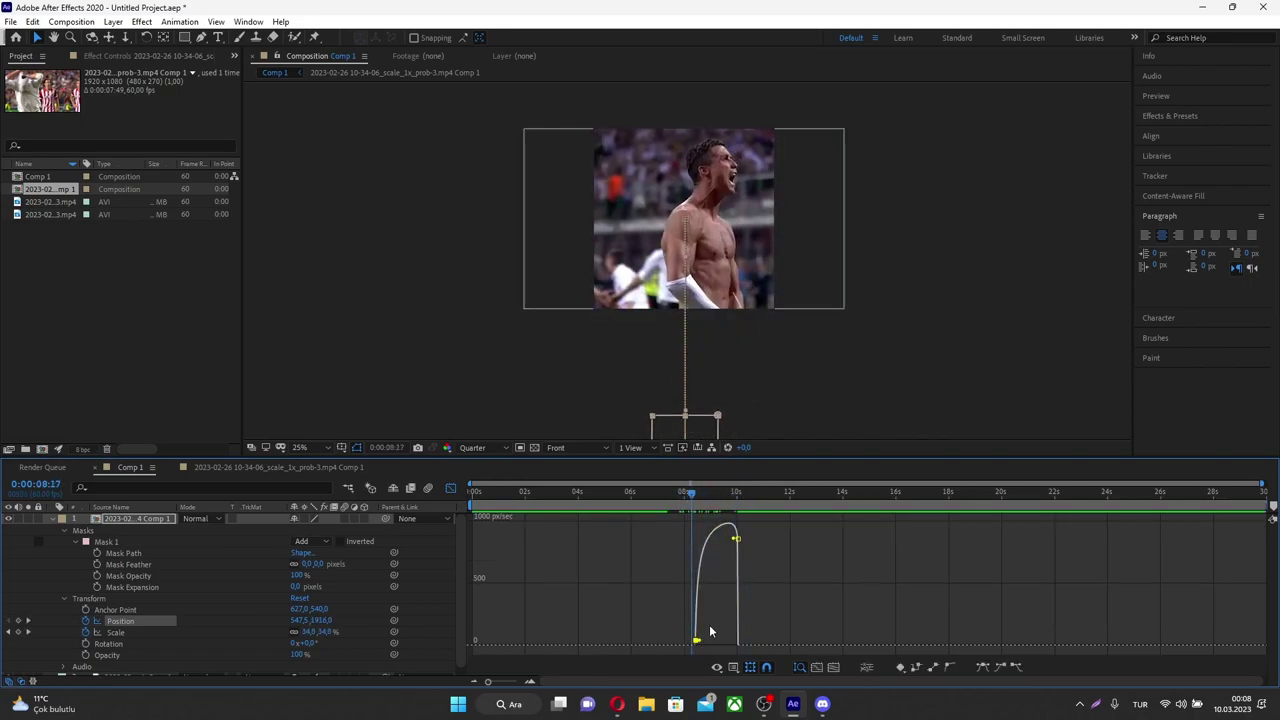
left_click_drag(700, 640, 754, 617)
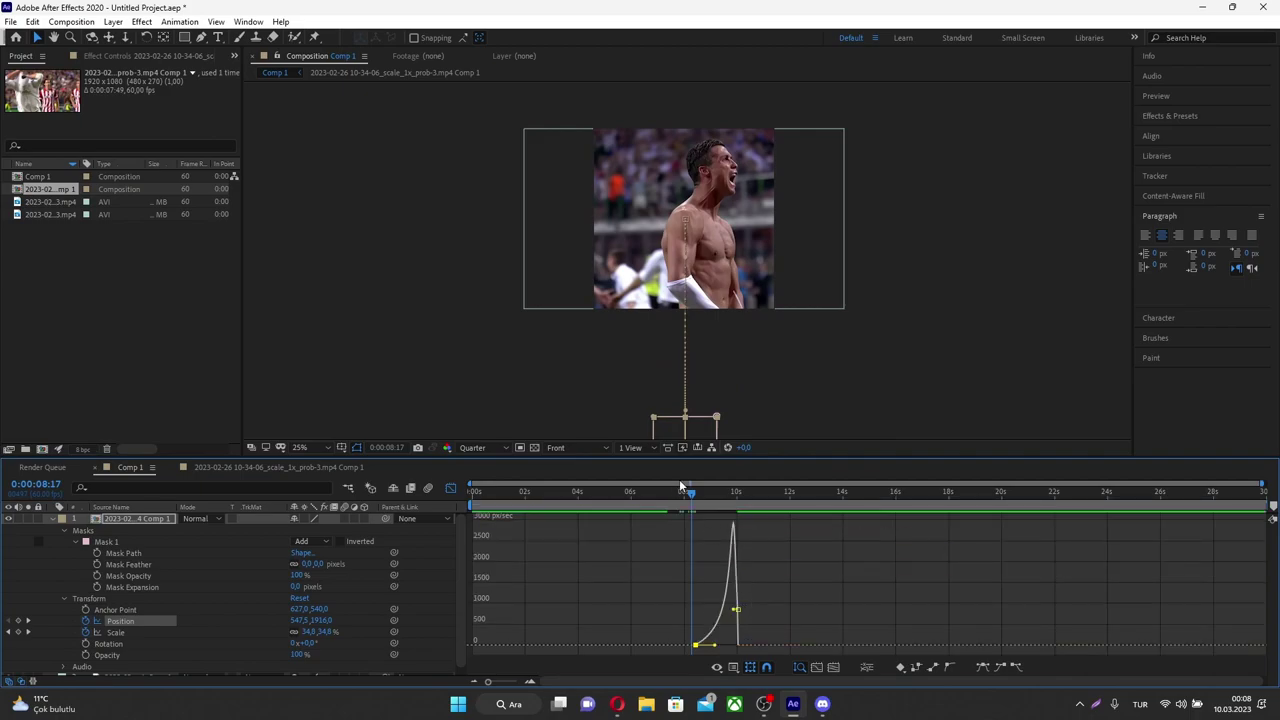
left_click_drag(680, 490, 683, 495)
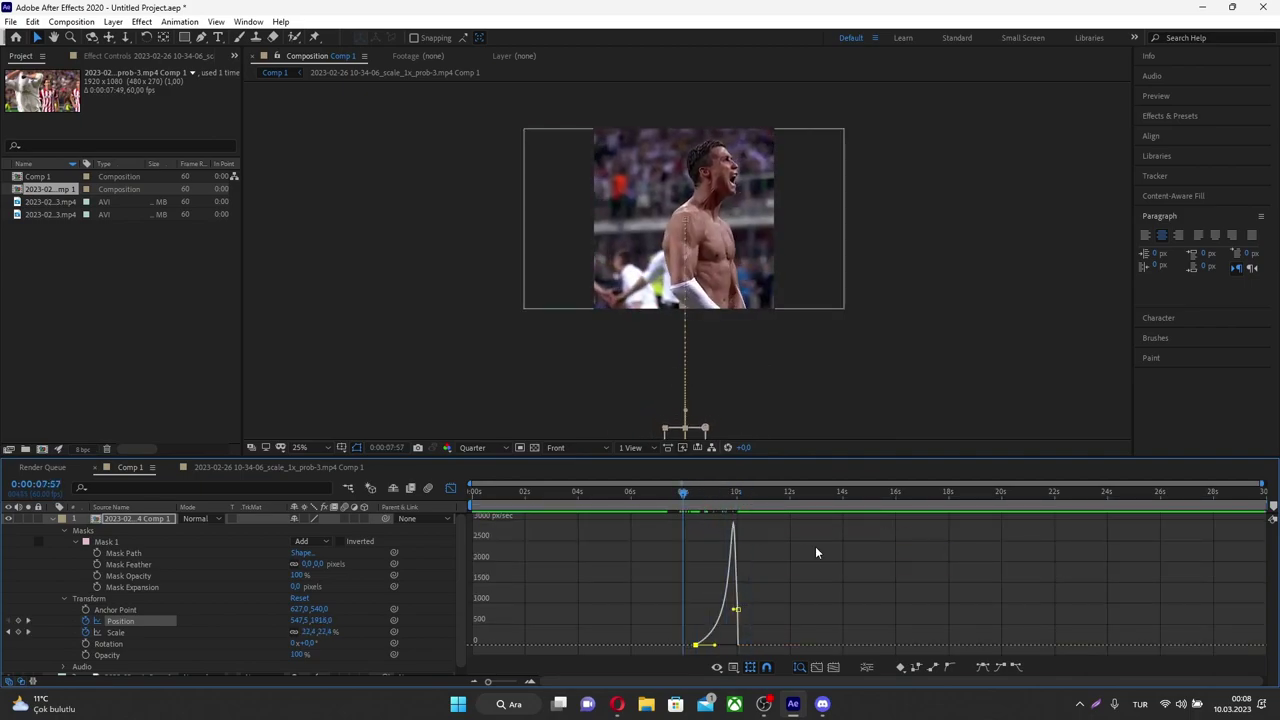
key("space")
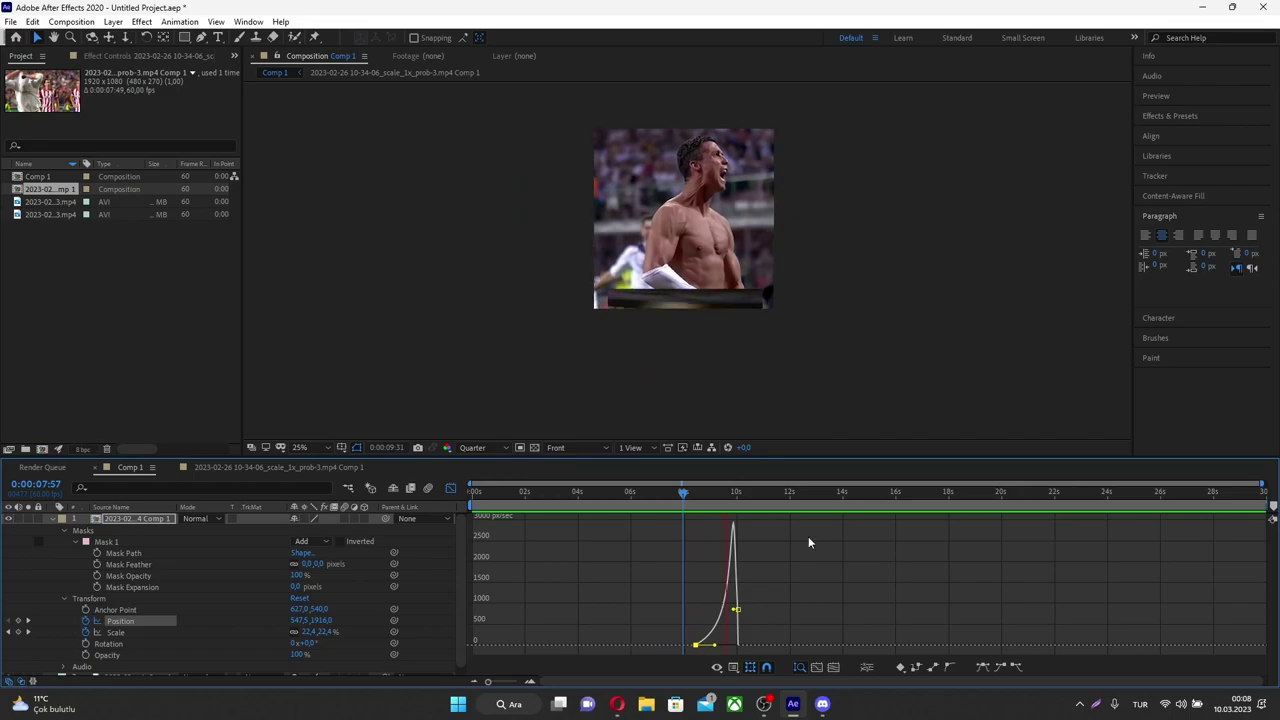
left_click(697, 492)
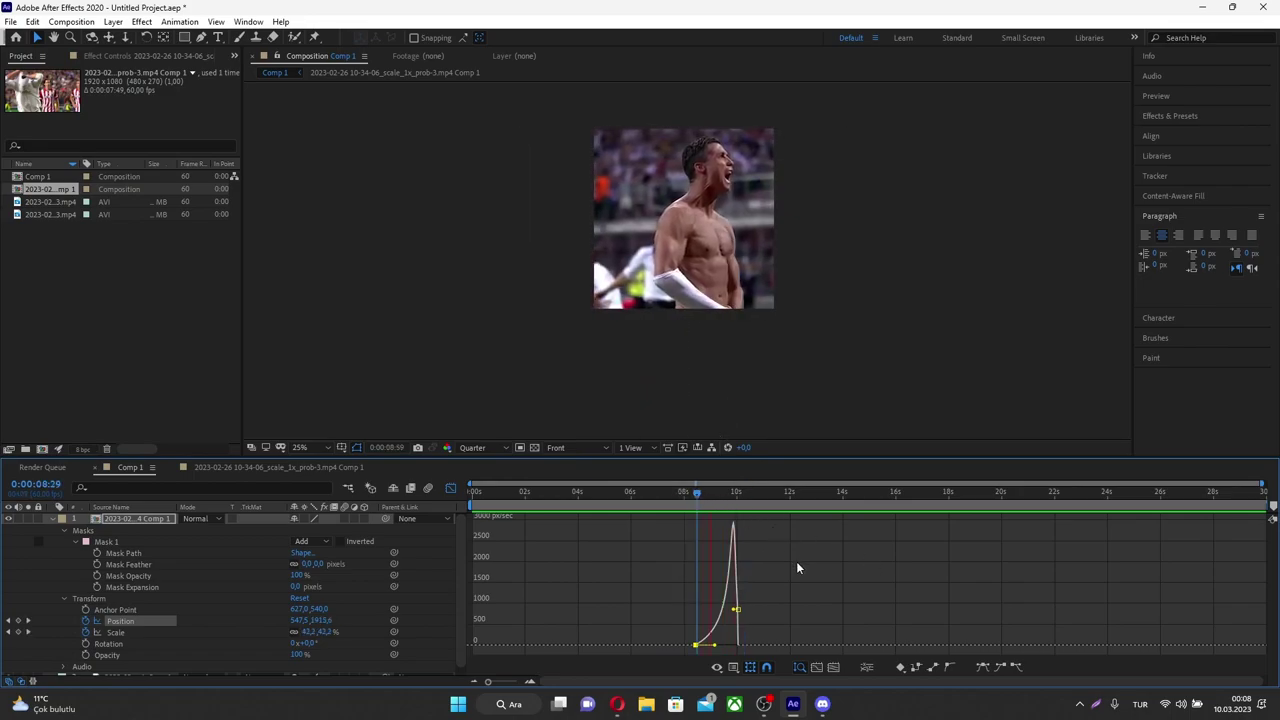
key("space")
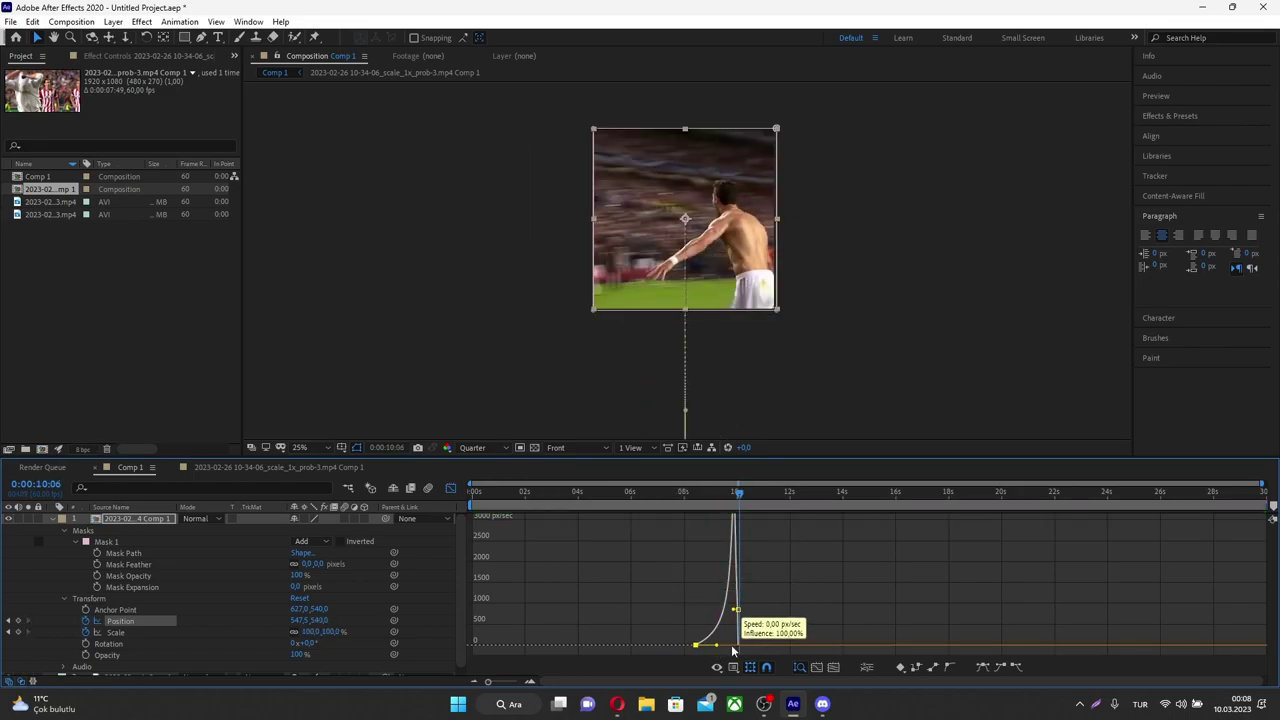
Reshape the Position speed curve into a steep ramp peaking near 3000 px/sec
mouse_move(733, 651)
left_mouse_down()
mouse_move(741, 536)
mouse_move(713, 648)
mouse_move(727, 652)
mouse_move(712, 645)
left_mouse_up()
left_click(710, 500)
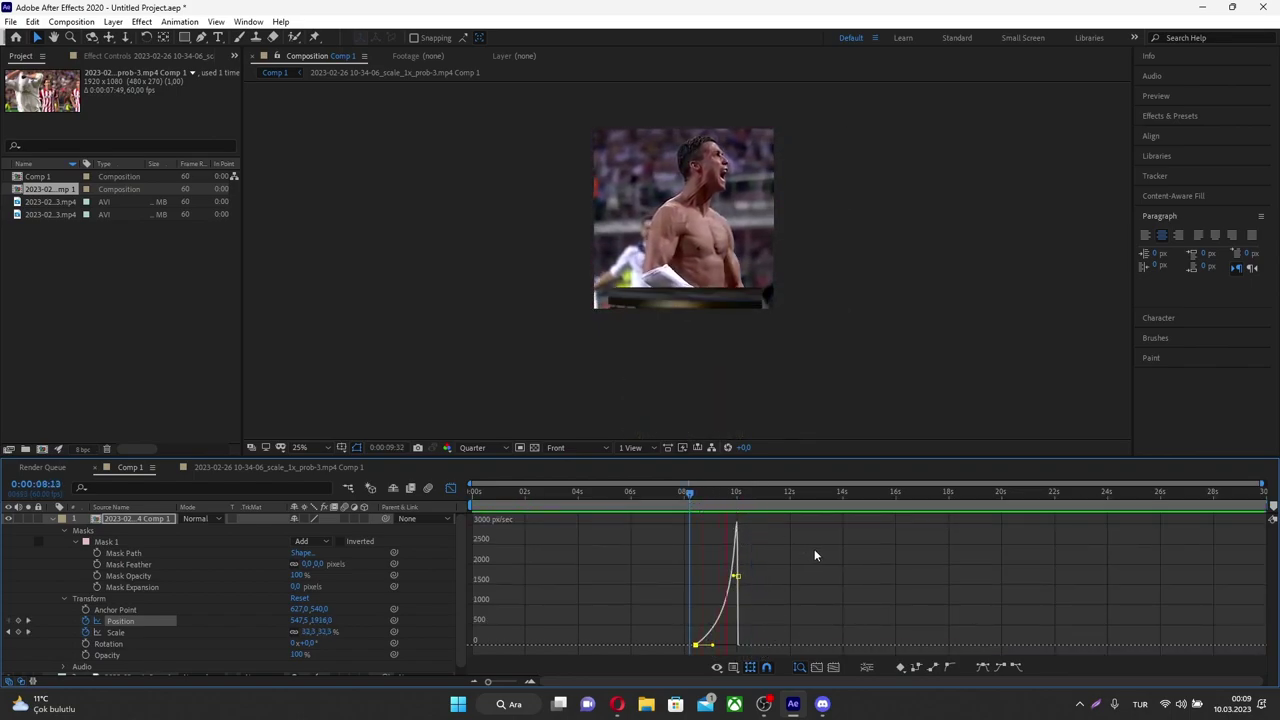
key("space")
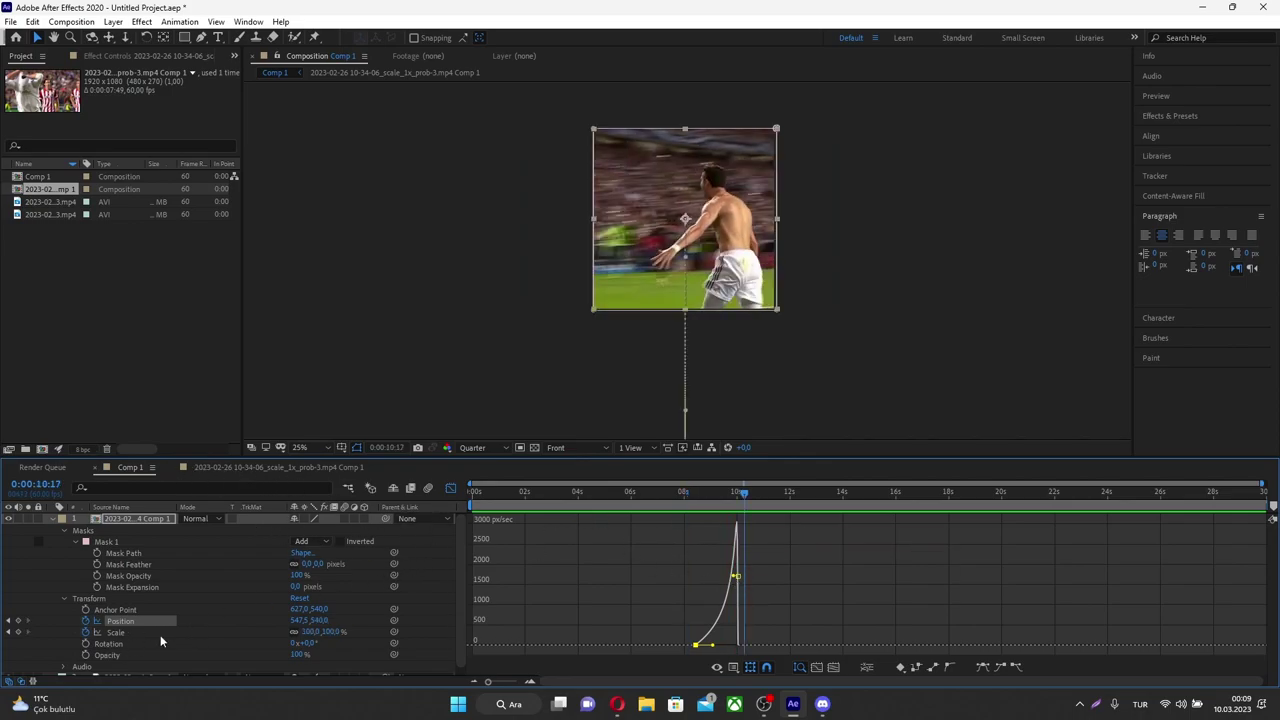
left_click(97, 634)
Isolate Scale in the graph and drag its bezier handles into a slow-start, fast-finish curve
left_click(104, 633)
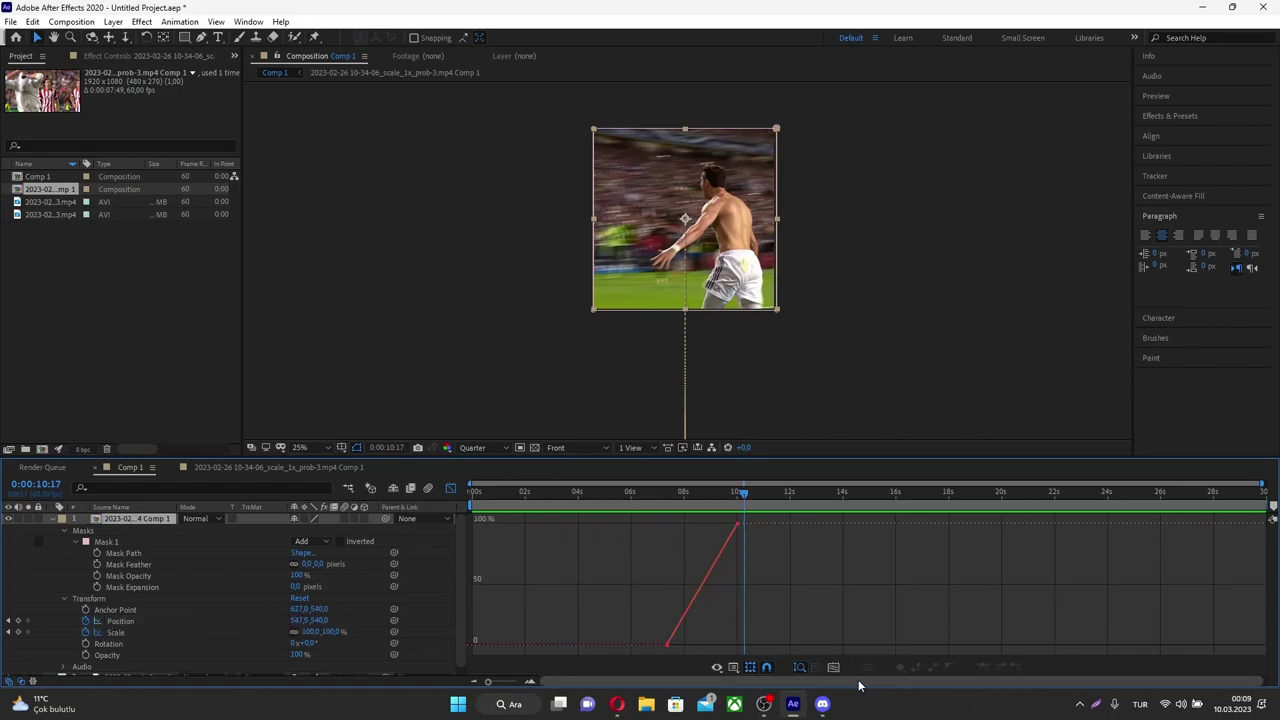
left_click(692, 602)
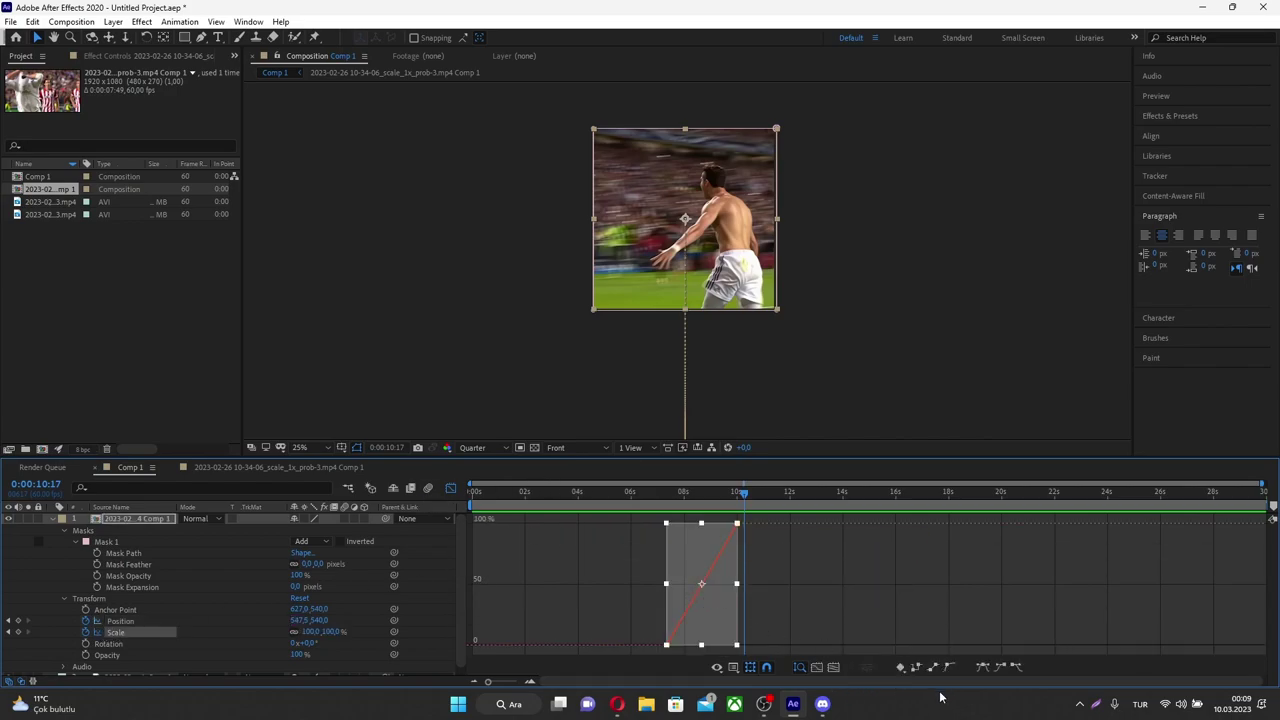
left_click_drag(678, 628, 705, 646)
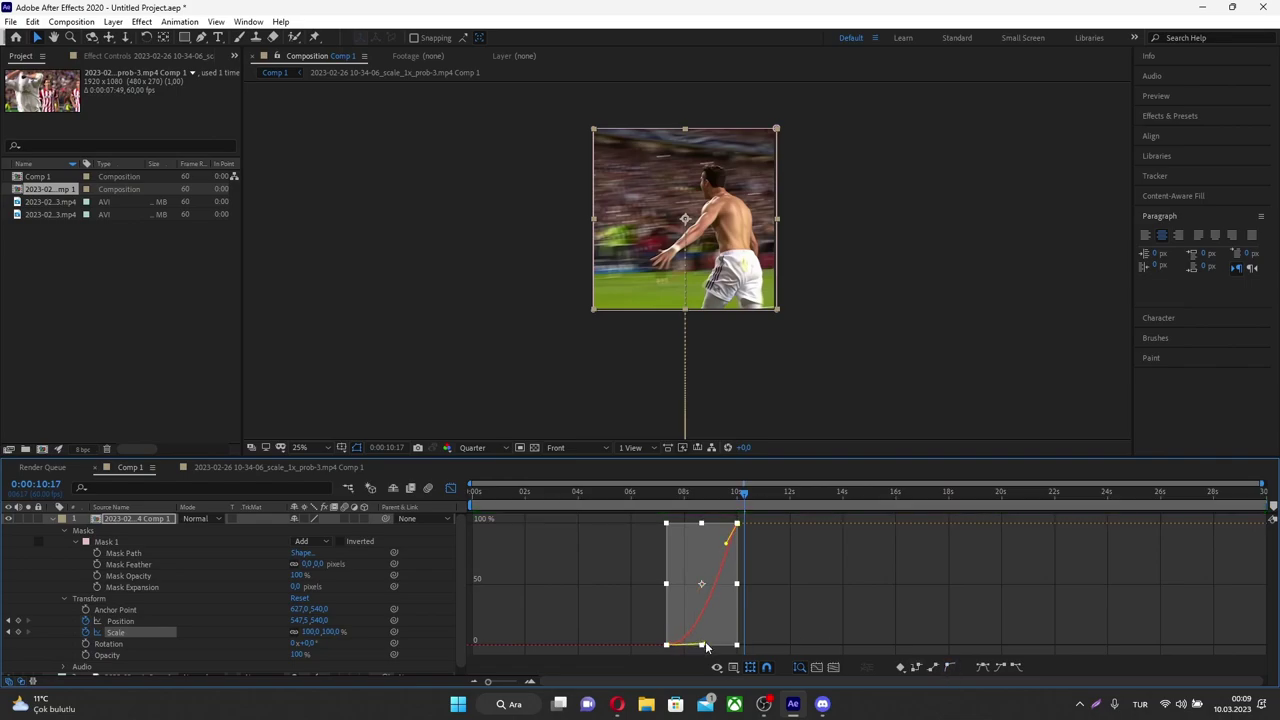
left_click_drag(728, 542, 738, 557)
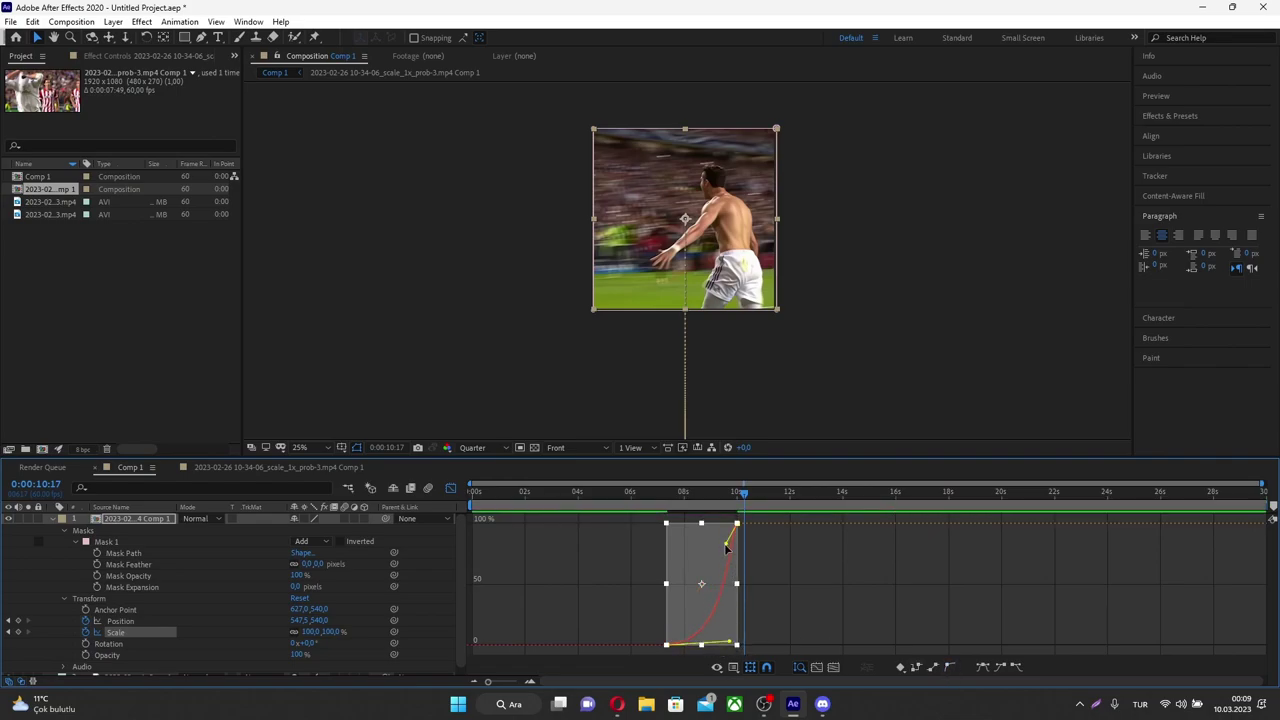
left_click_drag(697, 500, 700, 500)
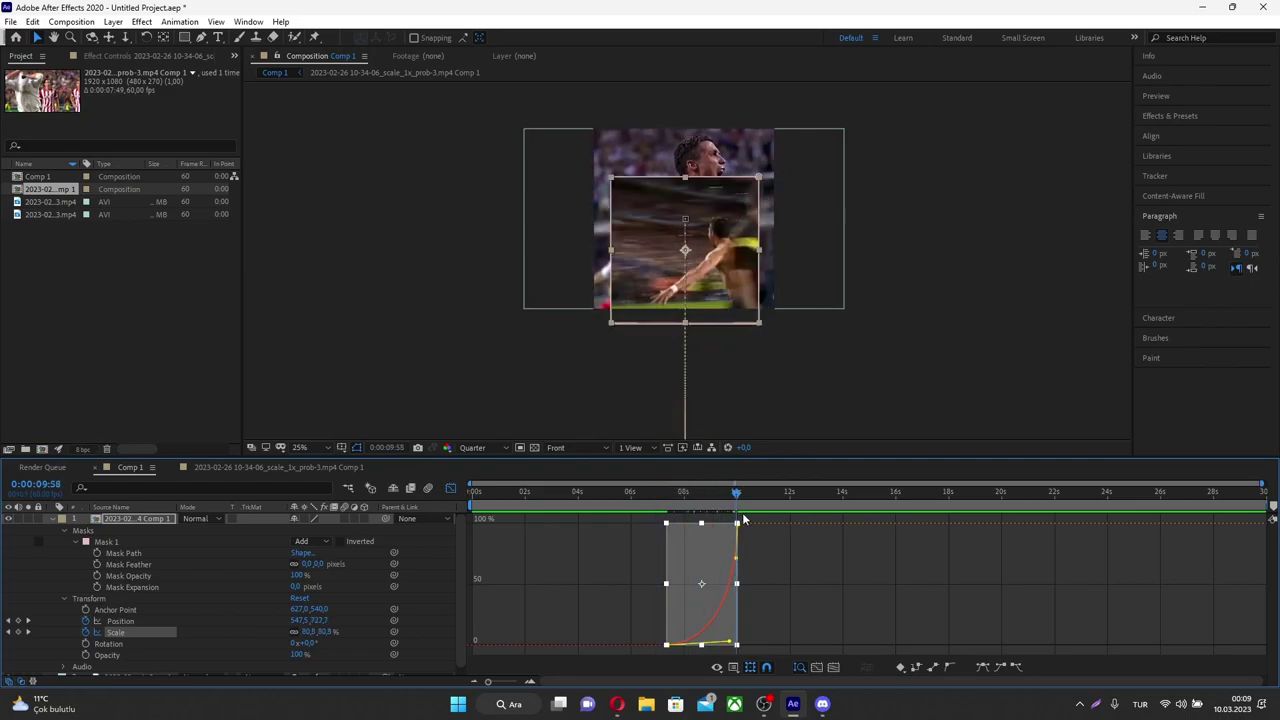
left_click(50, 518)
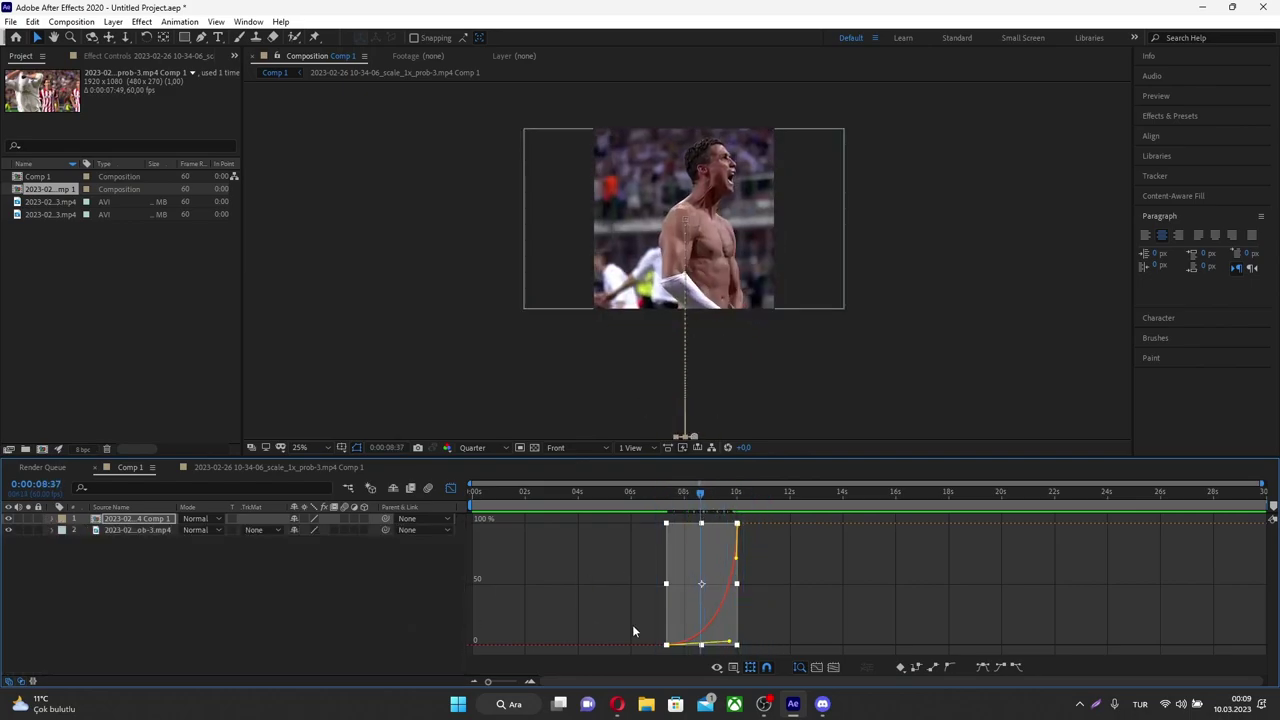
left_click(450, 488)
Slide the precomp layer slightly earlier in time and preview the result
left_click_drag(660, 497, 688, 497)
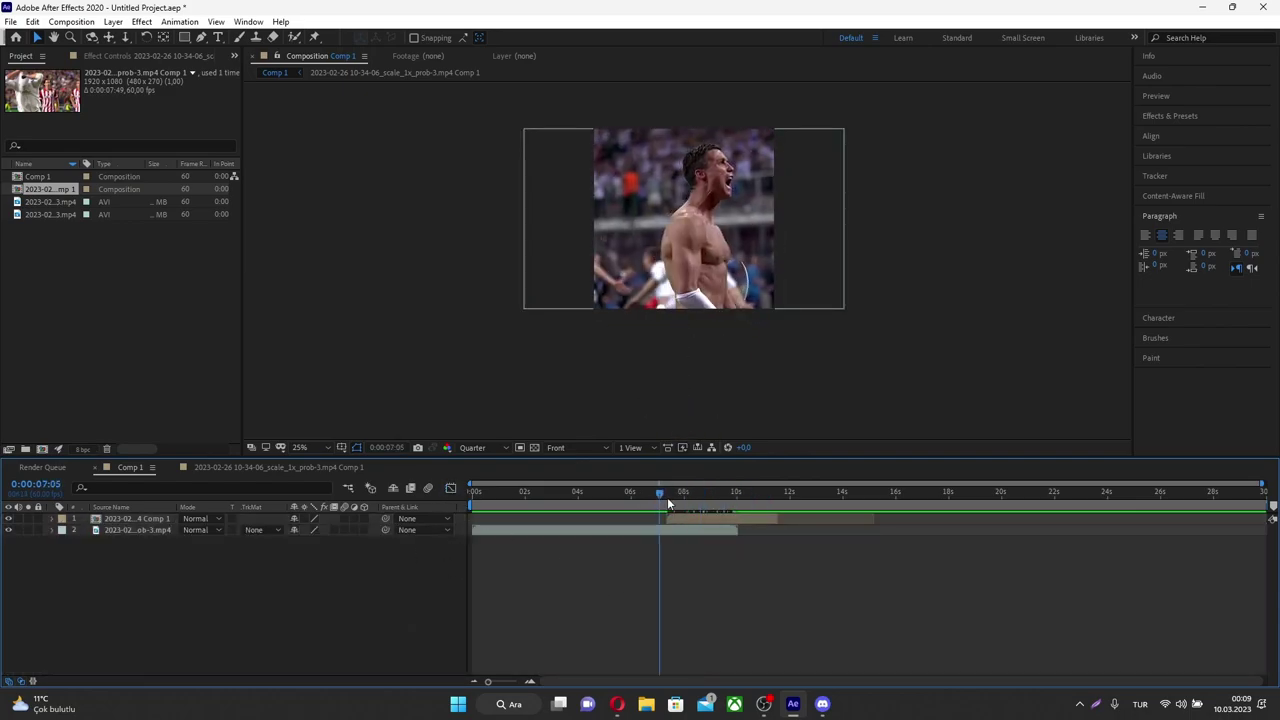
key("space")
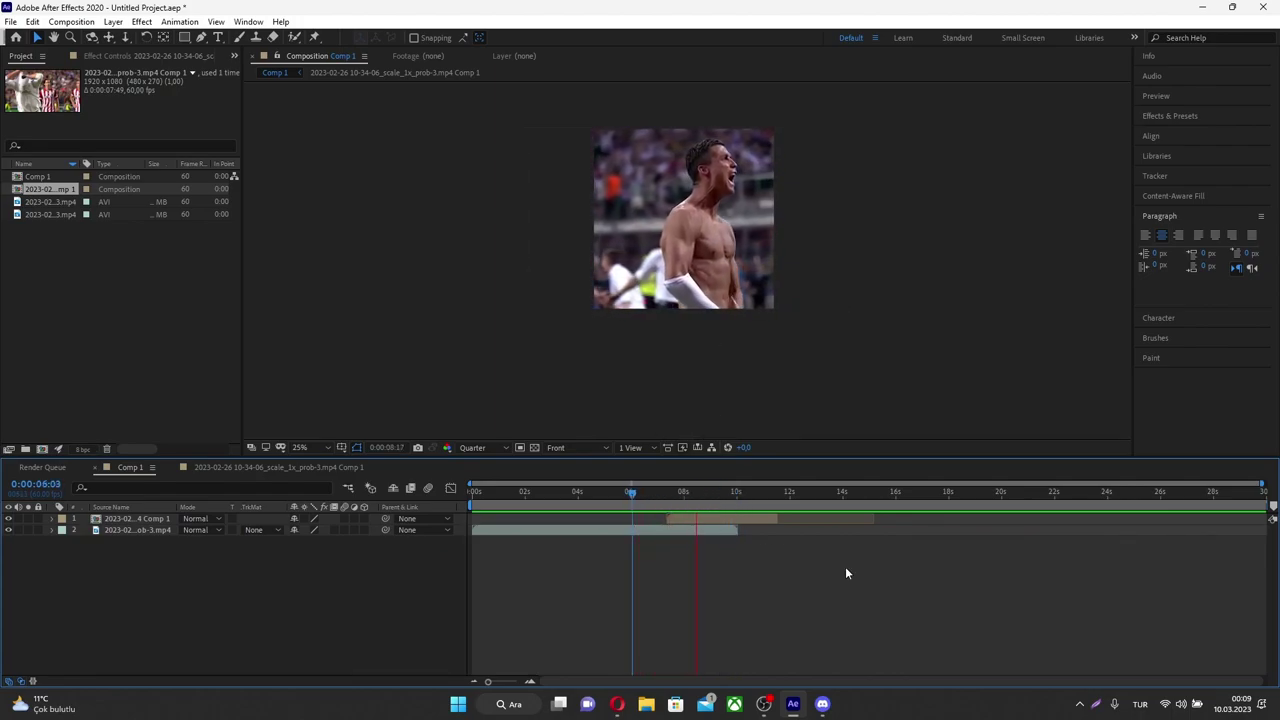
left_click(671, 491)
mouse_move(709, 519)
left_mouse_down()
mouse_move(667, 520)
mouse_move(769, 523)
left_mouse_up()
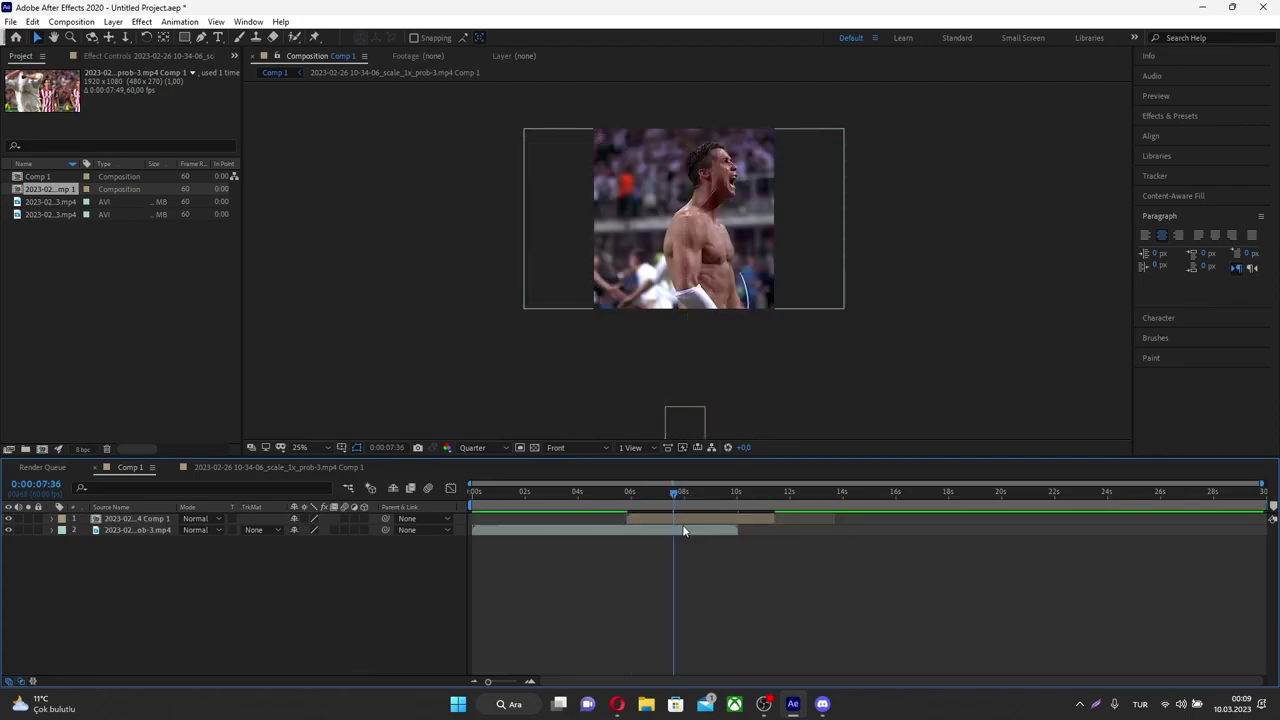
left_click_drag(622, 490, 636, 491)
key("space")
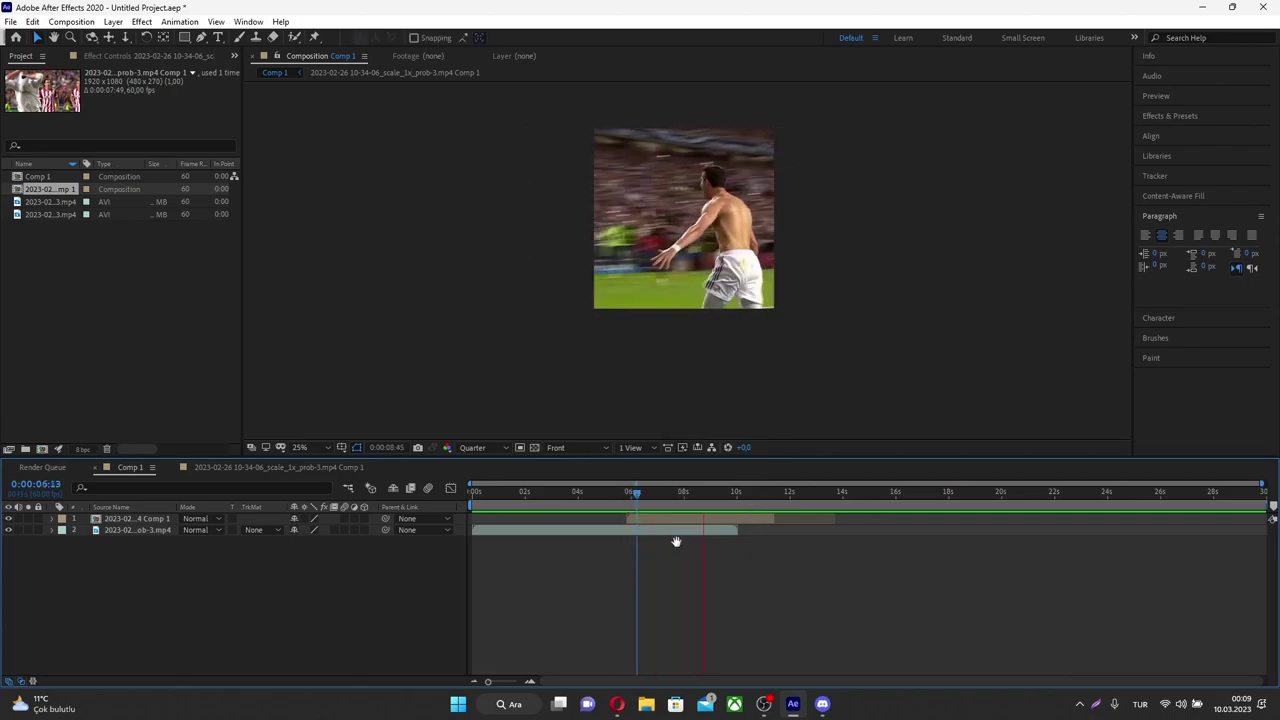
left_click(632, 524)
Preview the rise again from just before the first Scale keyframe, around 5:23
left_click(53, 520)
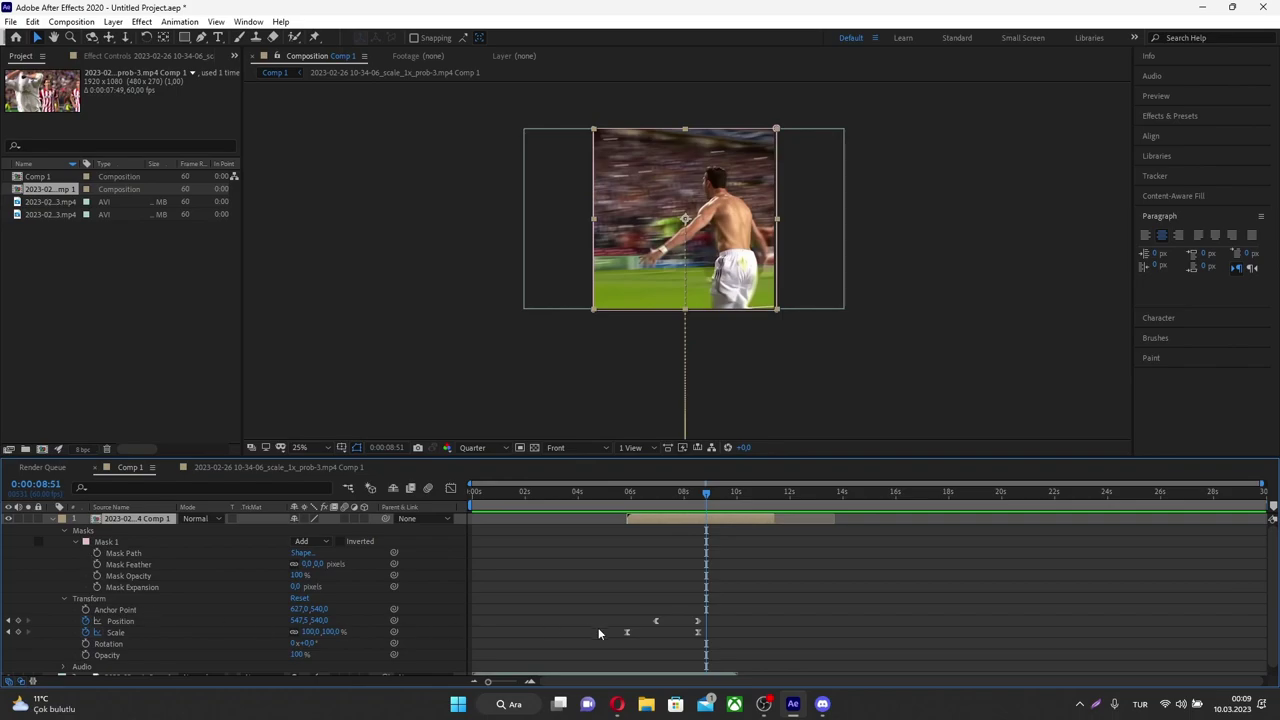
left_click(656, 647)
left_click(630, 632)
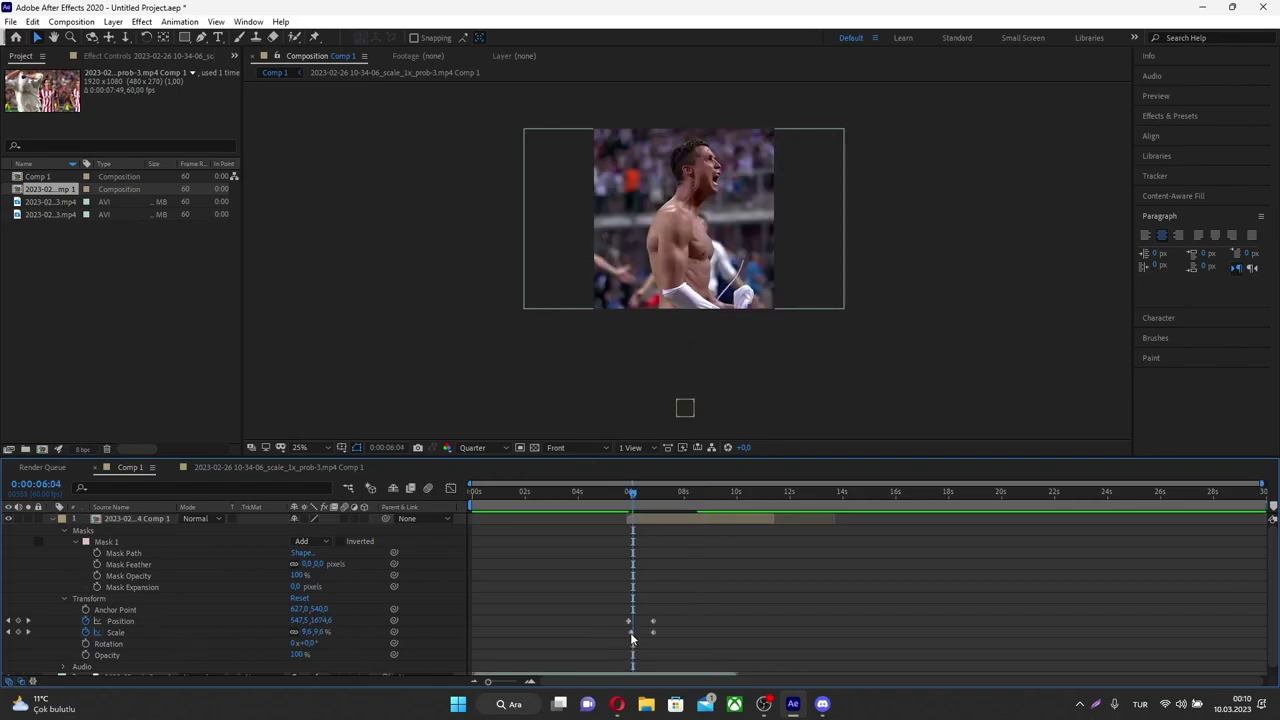
left_click(617, 492)
key("space")
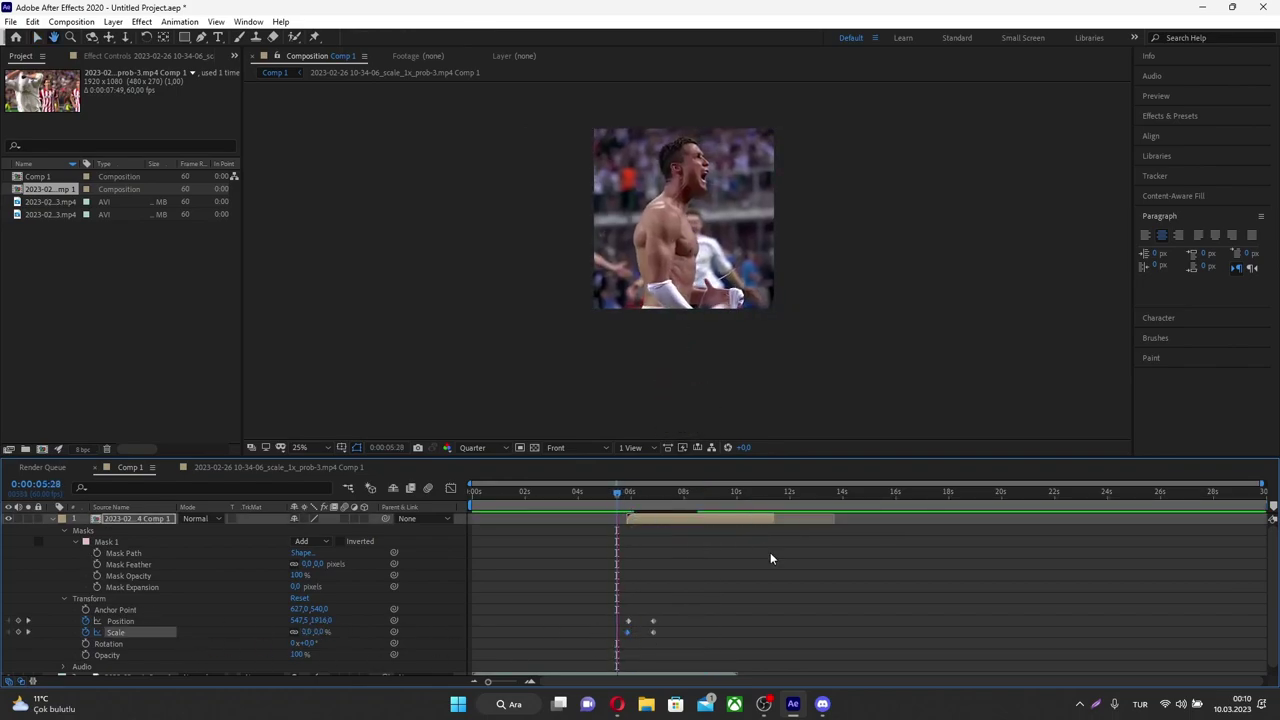
left_click(52, 518)
left_click(52, 518)
left_click(614, 494)
key("space")
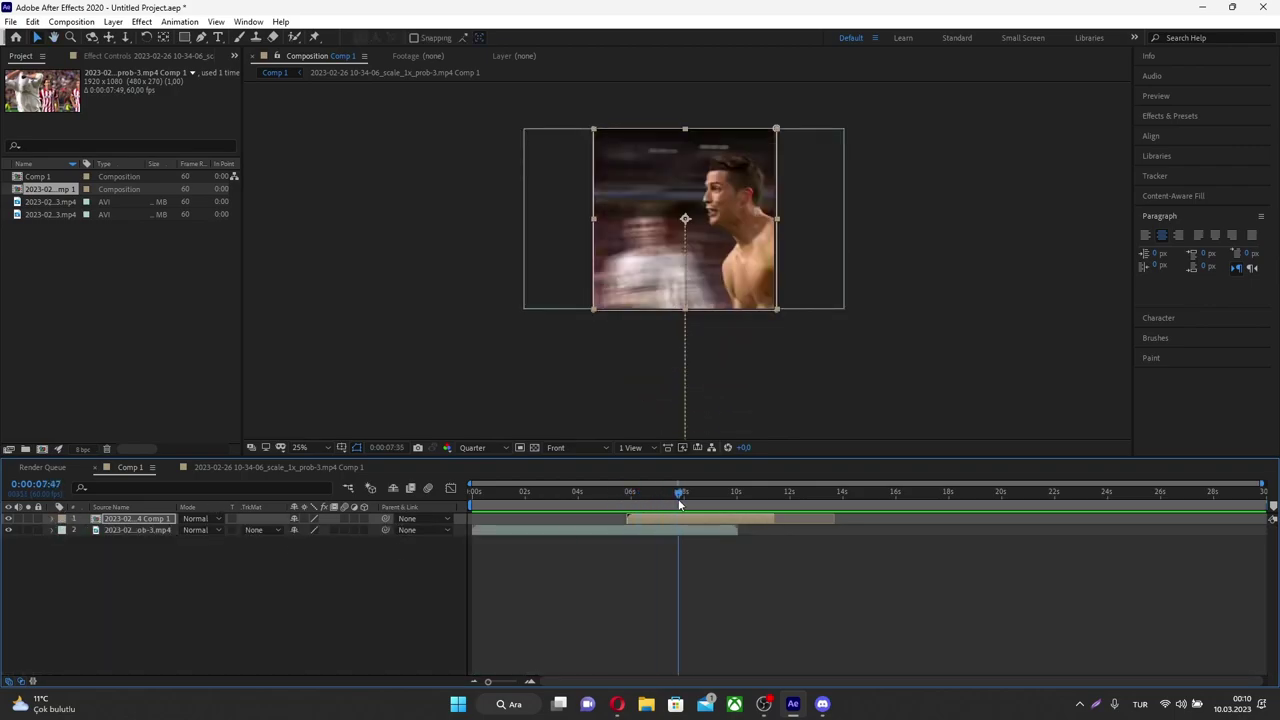
Enable motion blur on the precomp layer and for the whole composition, then review it
left_click(344, 518)
left_click(622, 574)
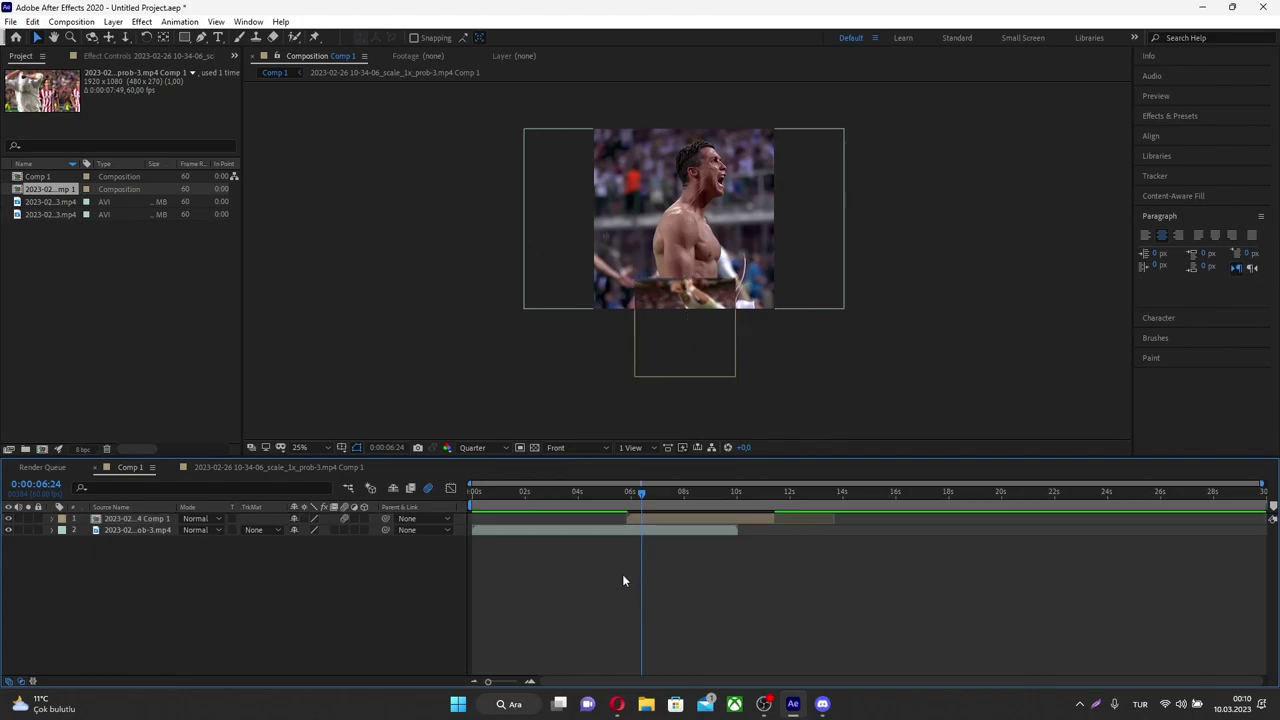
left_click(614, 492)
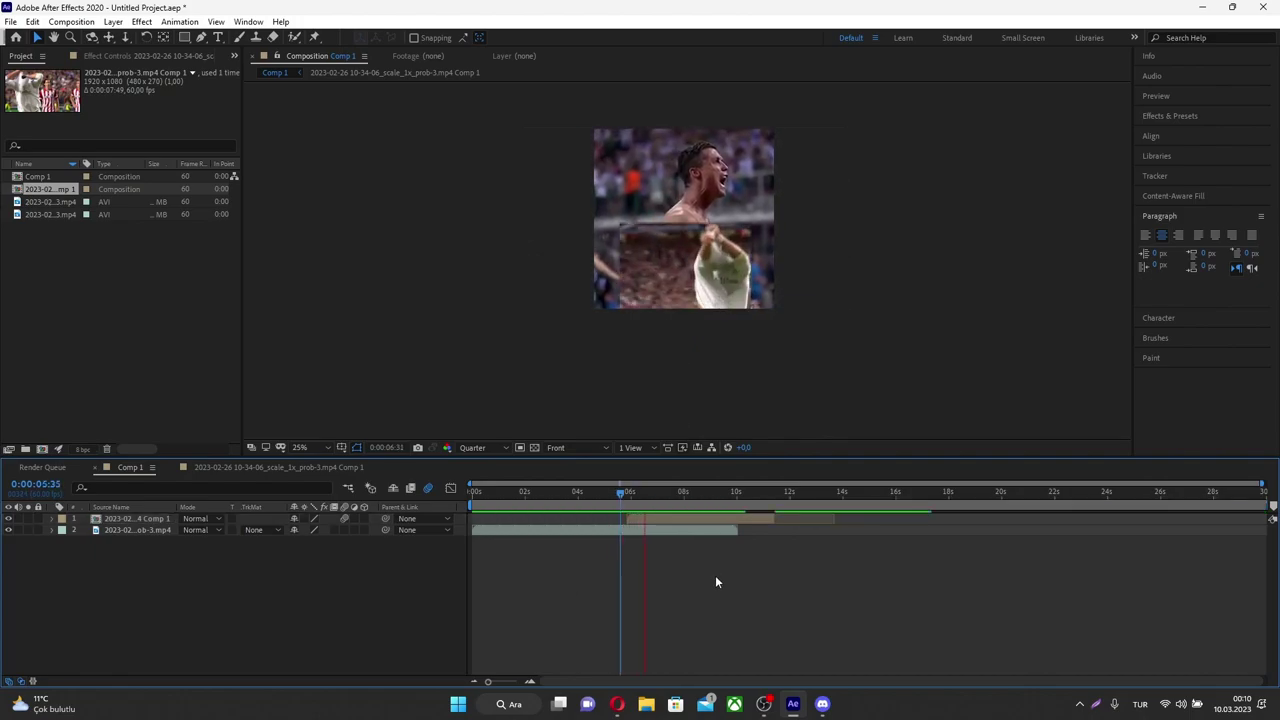
left_click(660, 494)
left_click_drag(660, 492, 654, 507)
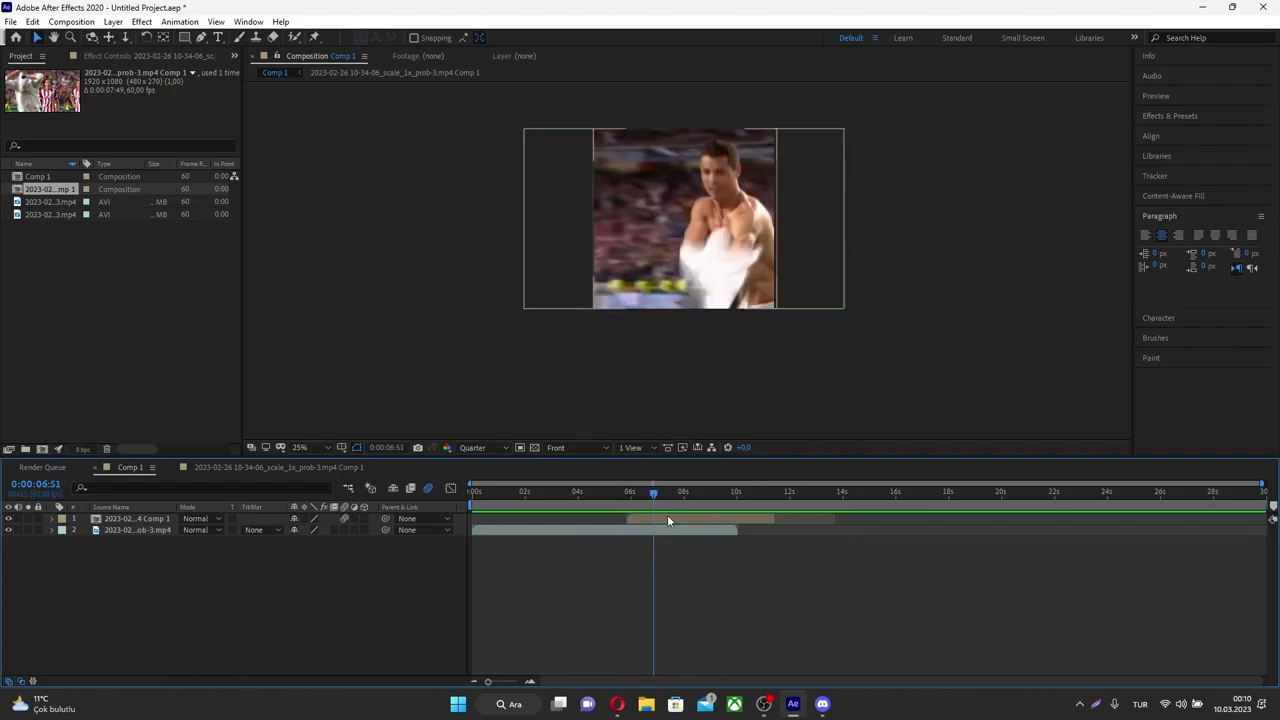
left_click(667, 514)
Duplicate the precomp layer and drop the harunege217 shake preset onto the top copy
key("ctrl+d")
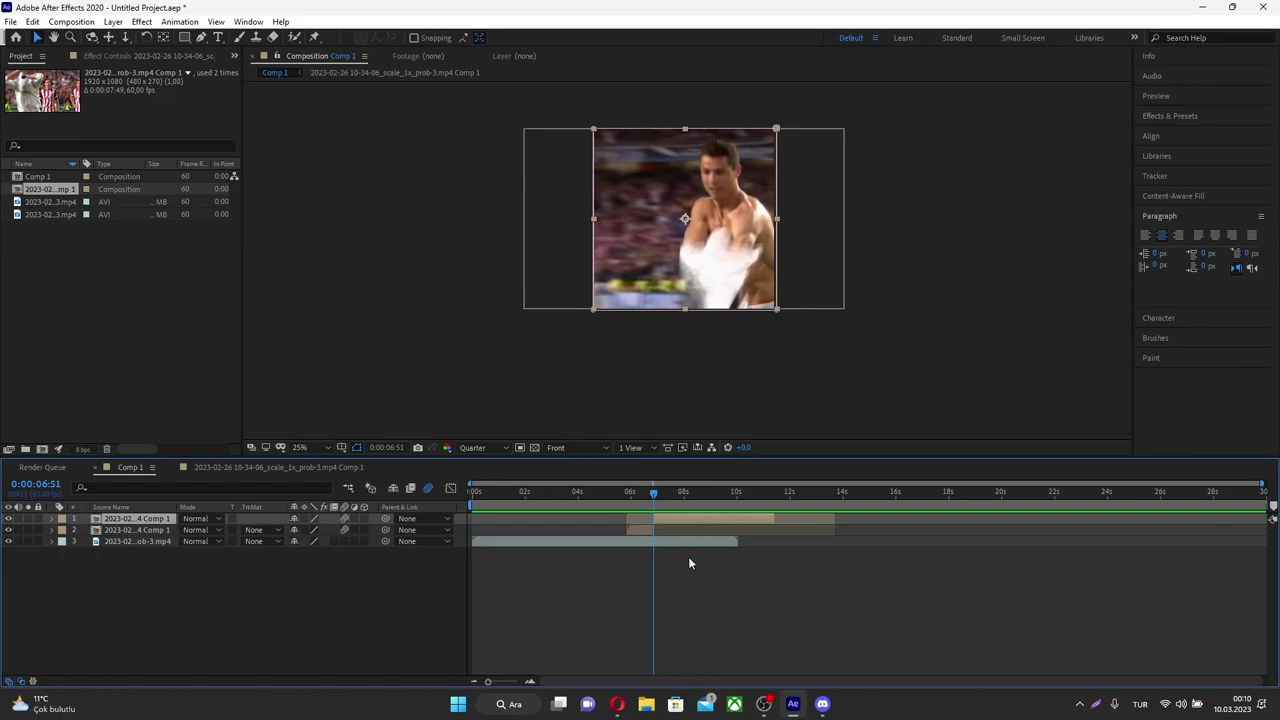
left_click(1187, 120)
left_click(1187, 130)
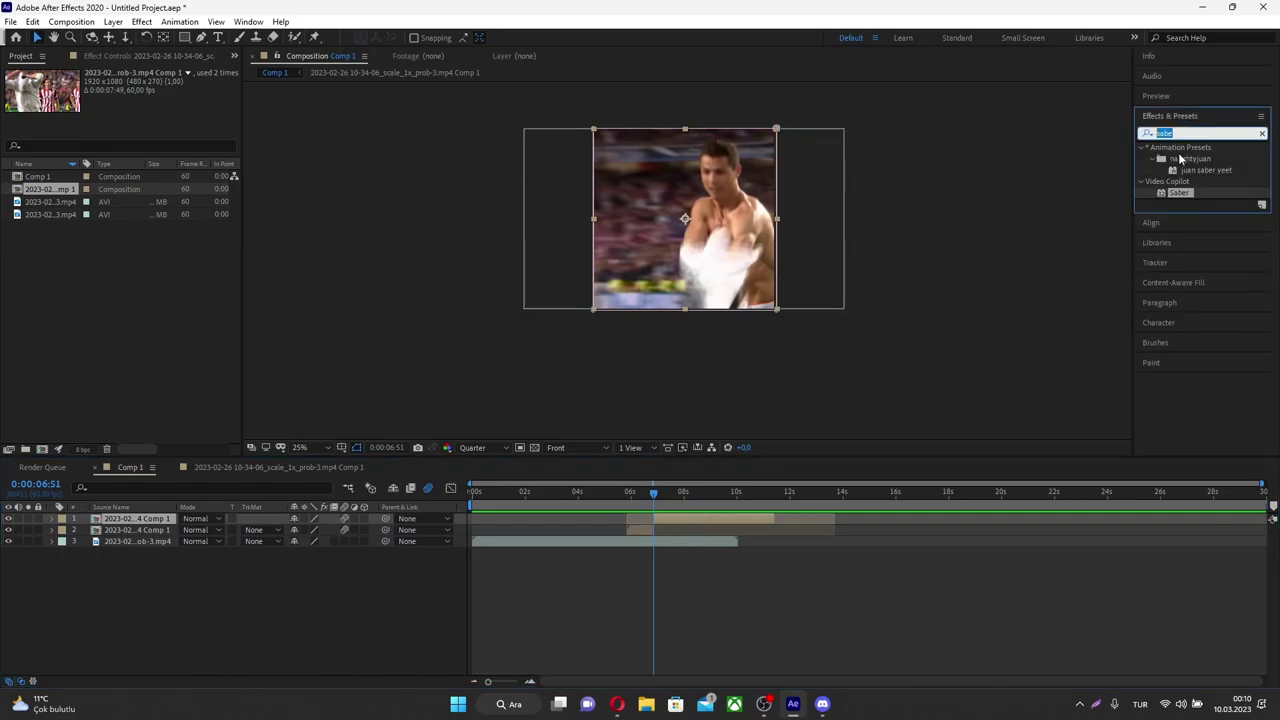
type("shake")
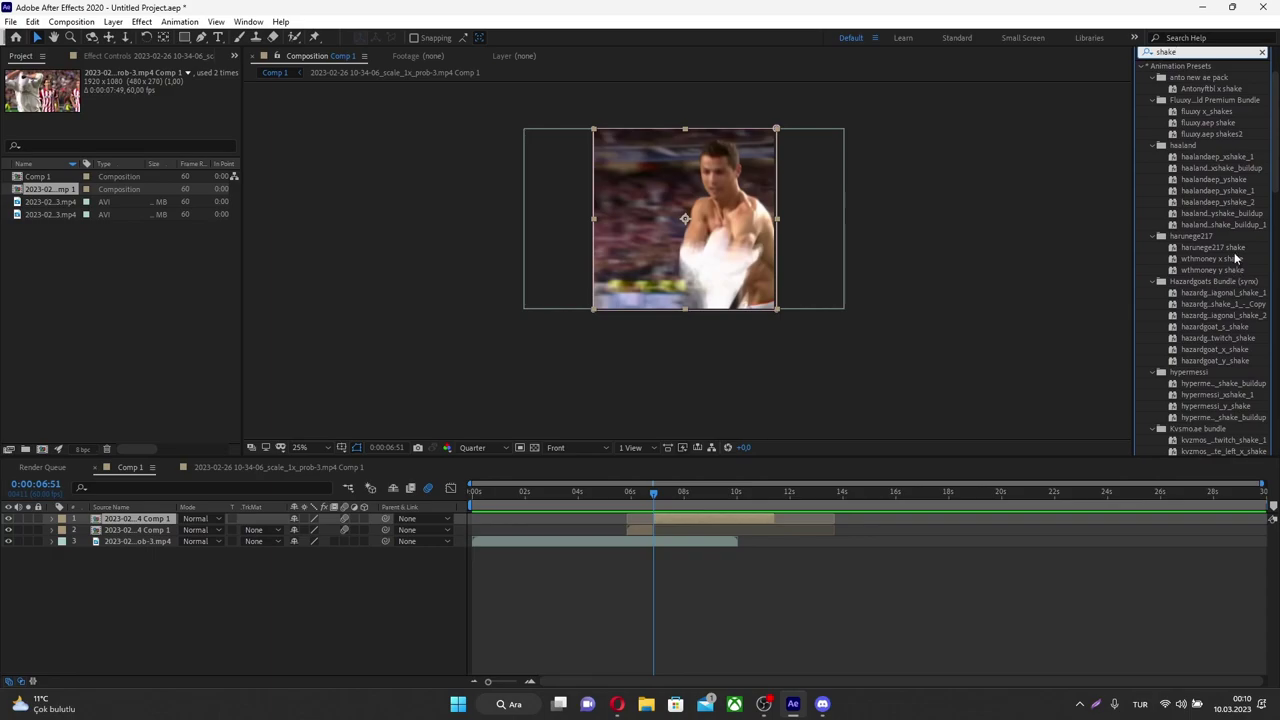
left_click_drag(1235, 258, 701, 643)
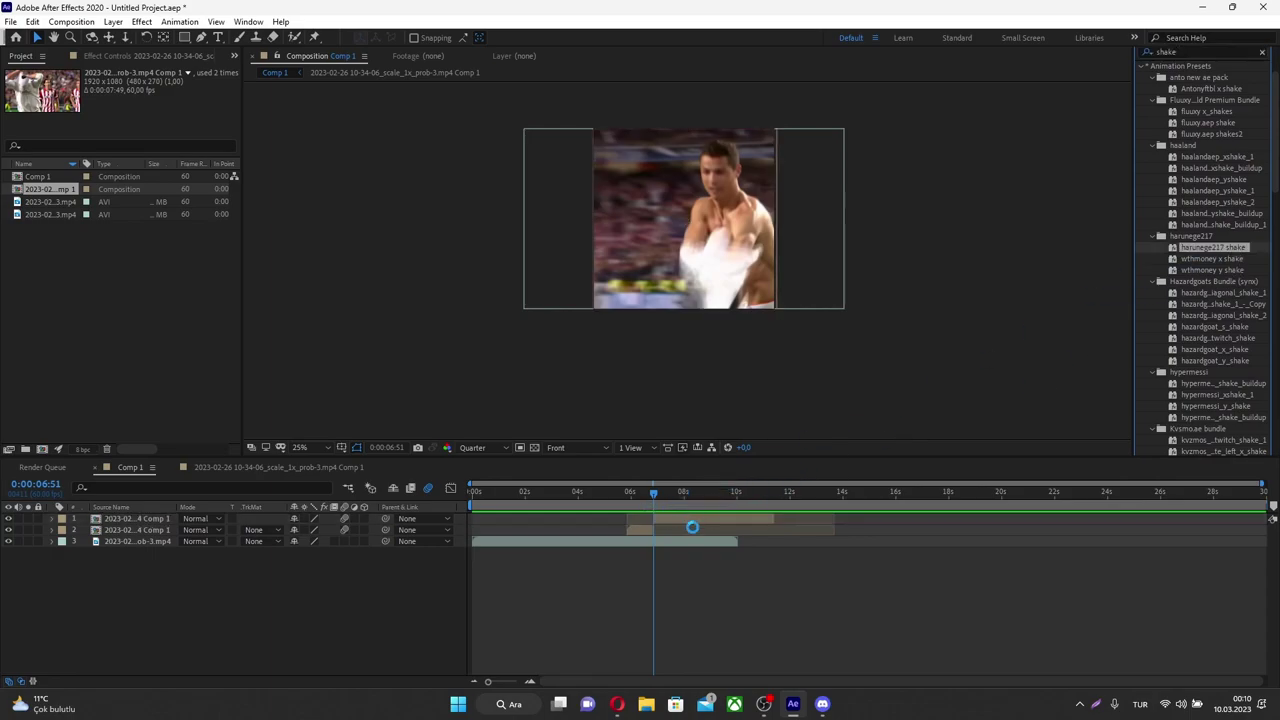
mouse_move(650, 494)
left_mouse_down()
mouse_move(668, 505)
mouse_move(644, 505)
mouse_move(658, 505)
left_mouse_up()
Preview the shake and reselect the top precomp layer
key("space")
left_click(680, 518)
key("ctrl+5")
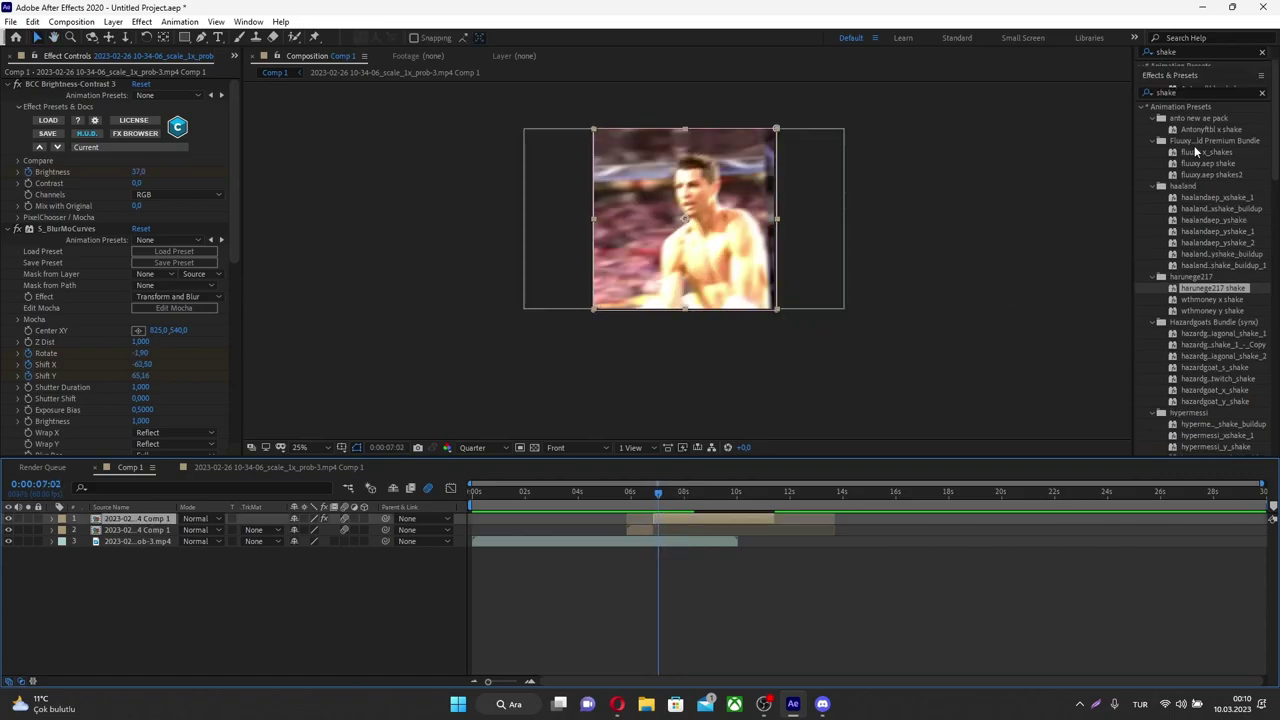
Apply Motion Tile to the top precomp and preview it up to 7:12
type("moti")
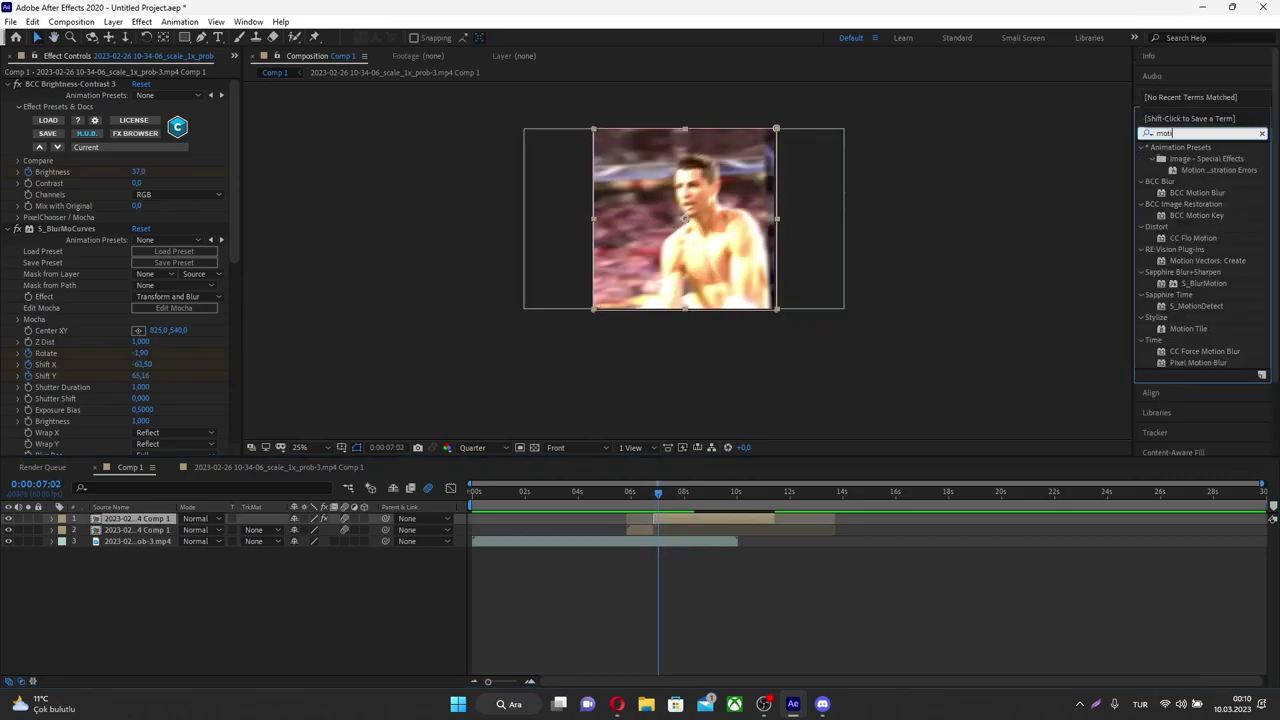
left_click(1186, 329)
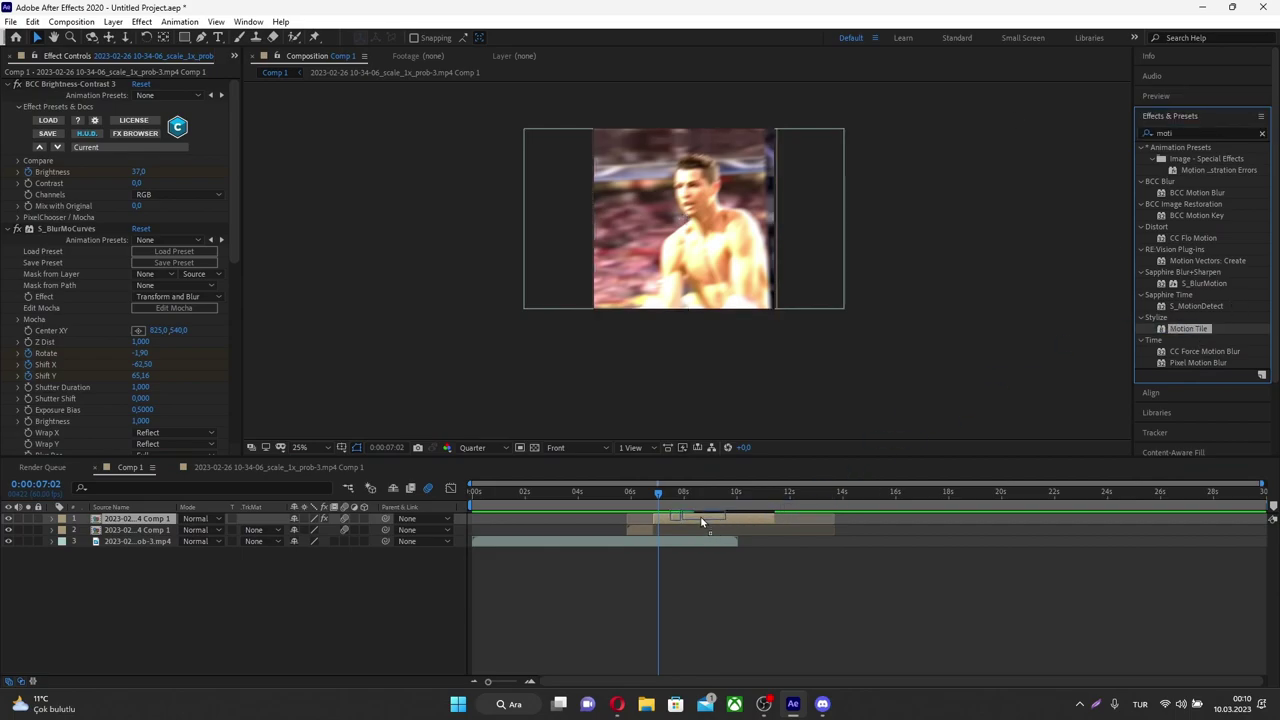
left_click_drag(701, 521, 703, 522)
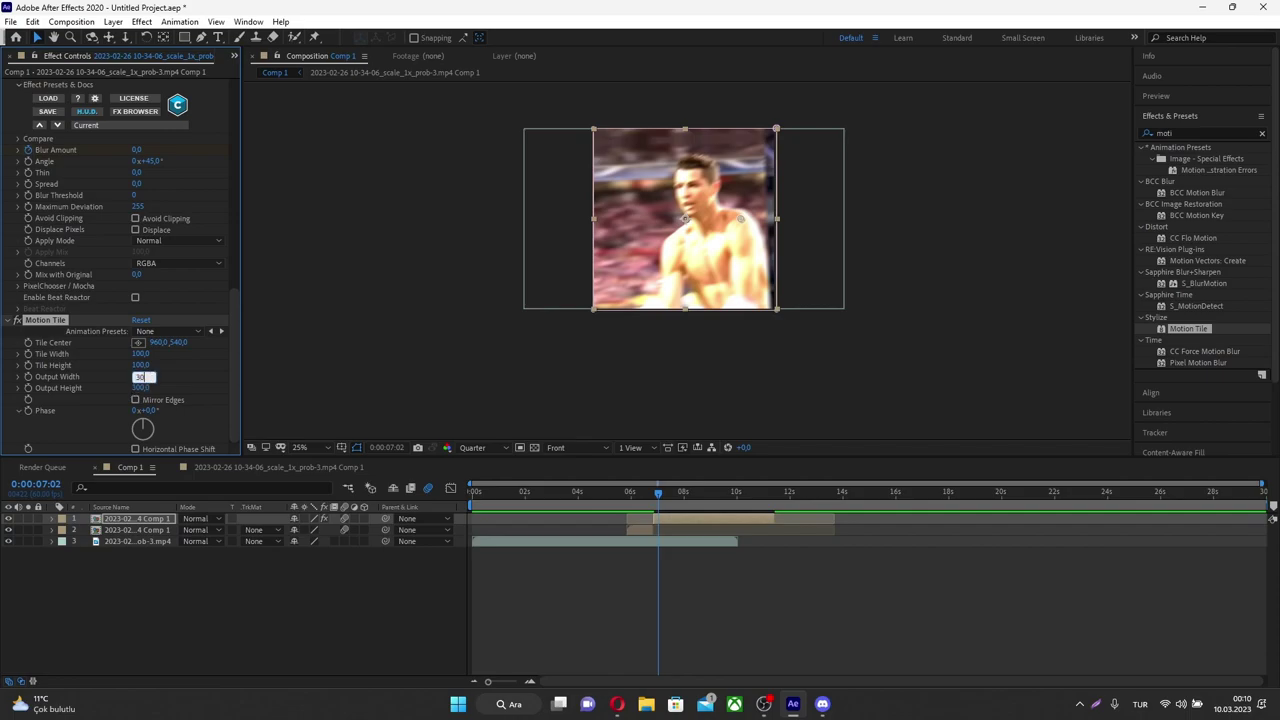
left_click_drag(660, 495, 666, 497)
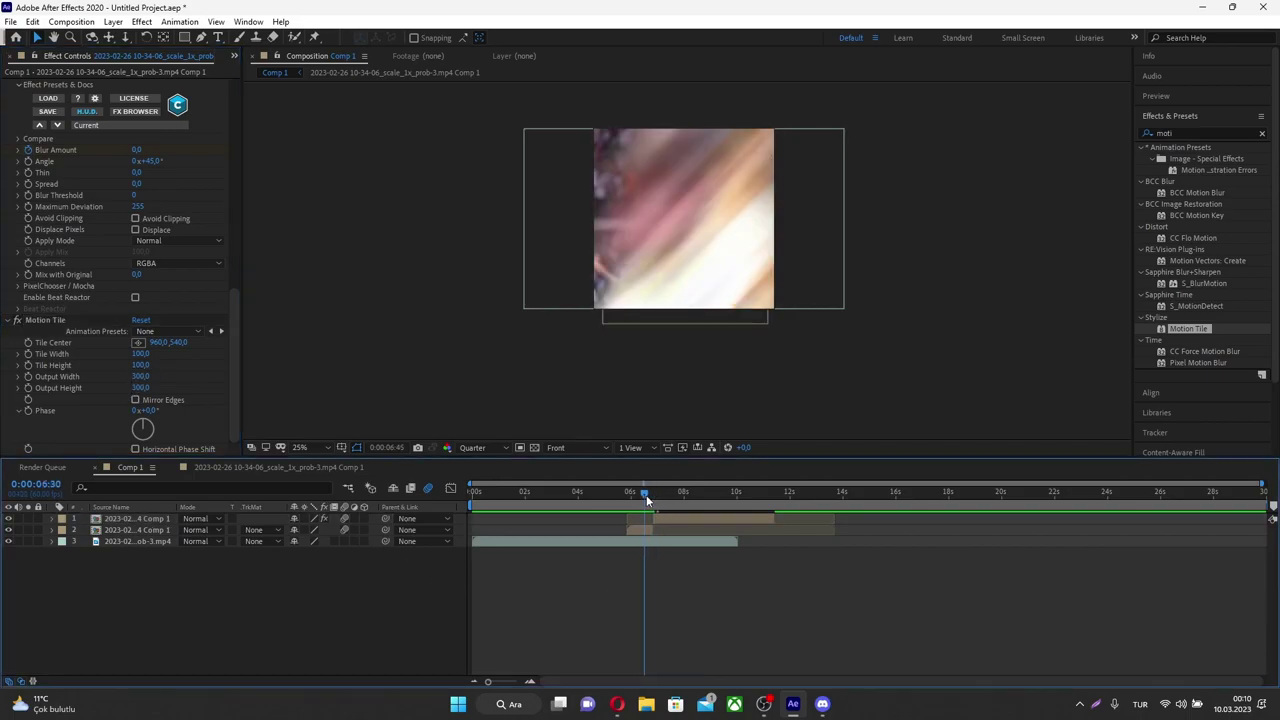
key("space")
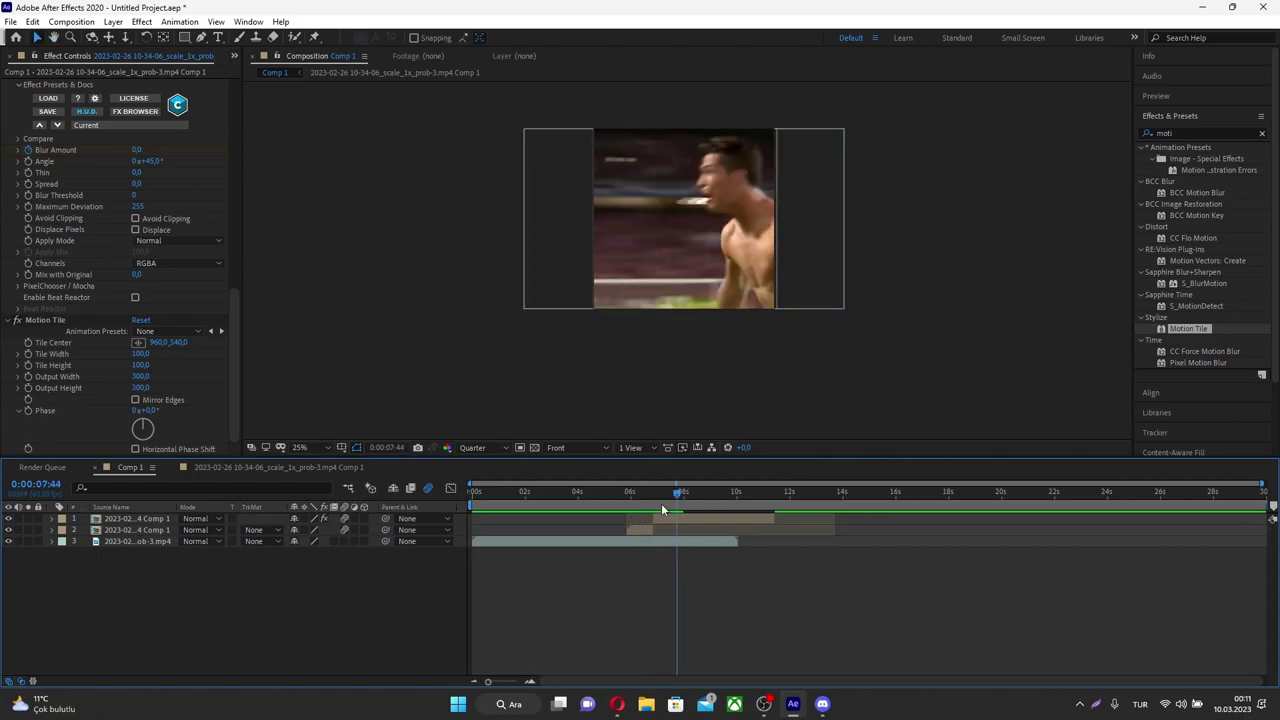
left_click_drag(658, 501, 665, 504)
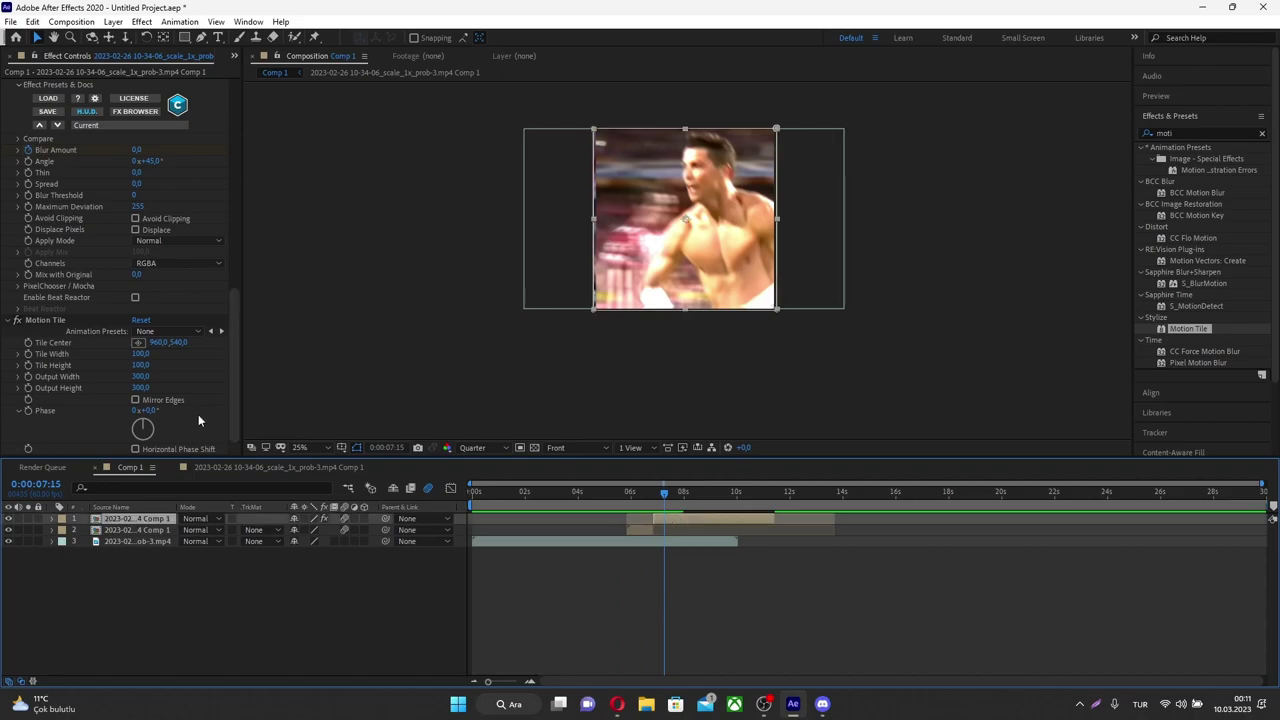
Turn on Mirror Edges for Motion Tile and preview from 6:45
left_click(135, 400)
left_click(655, 494)
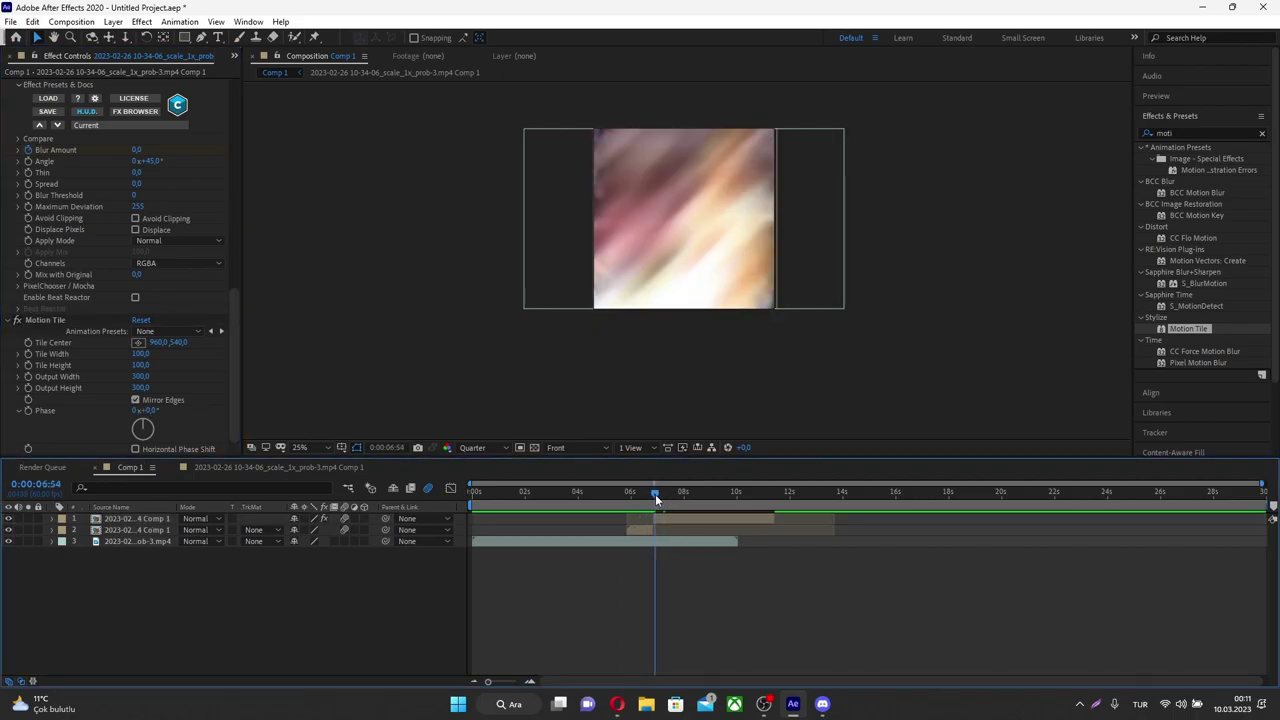
key("space")
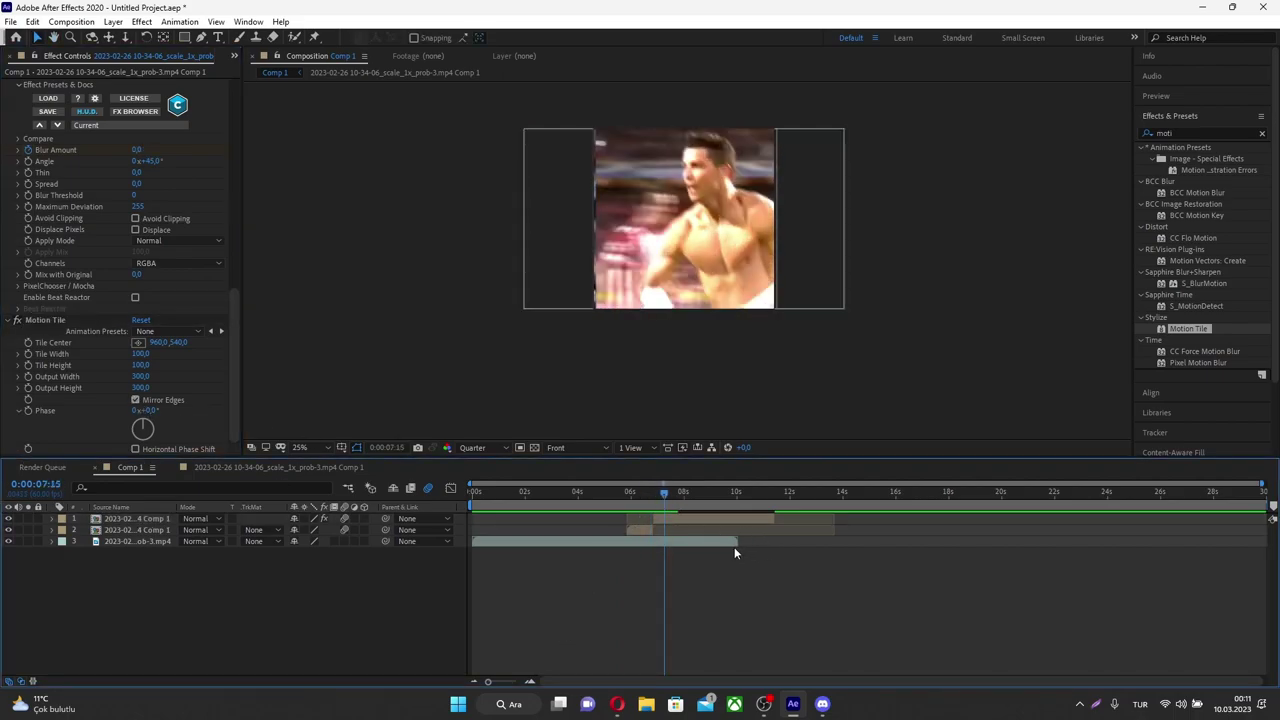
left_click(643, 500)
left_click_drag(642, 498, 649, 498)
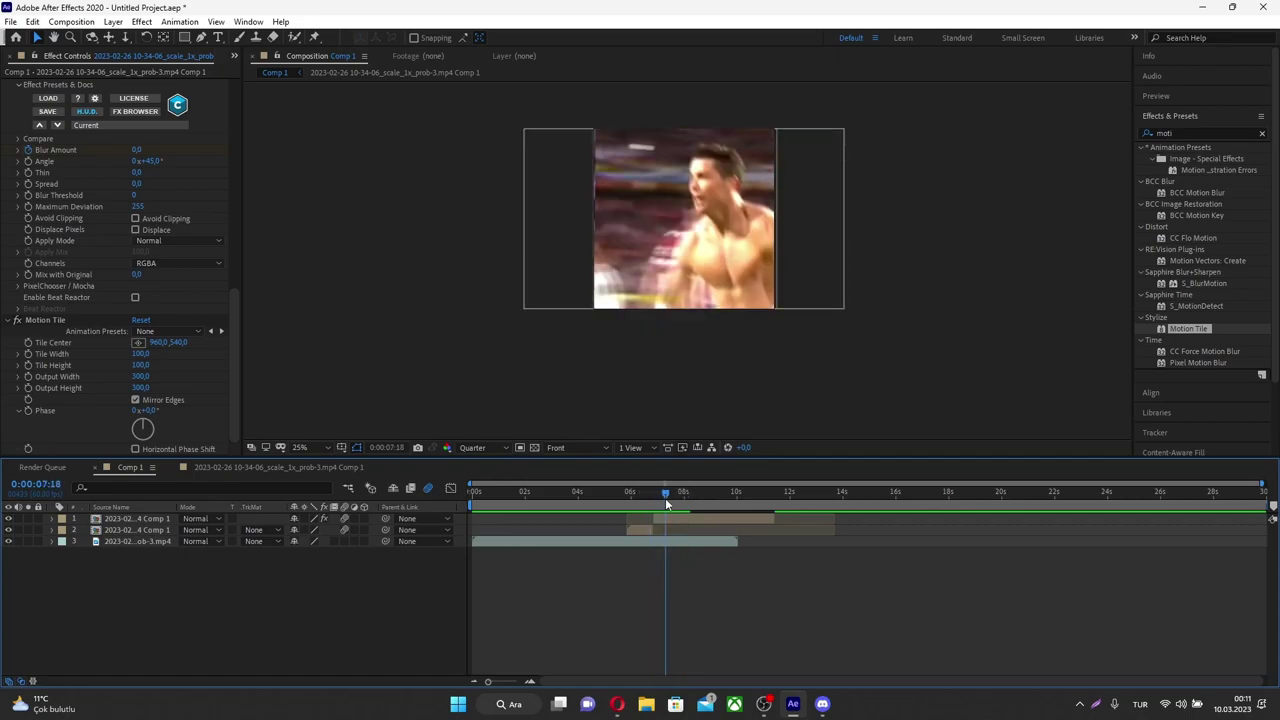
Set Motion Tile's output size to 2270 × 3020
left_click(35, 320)
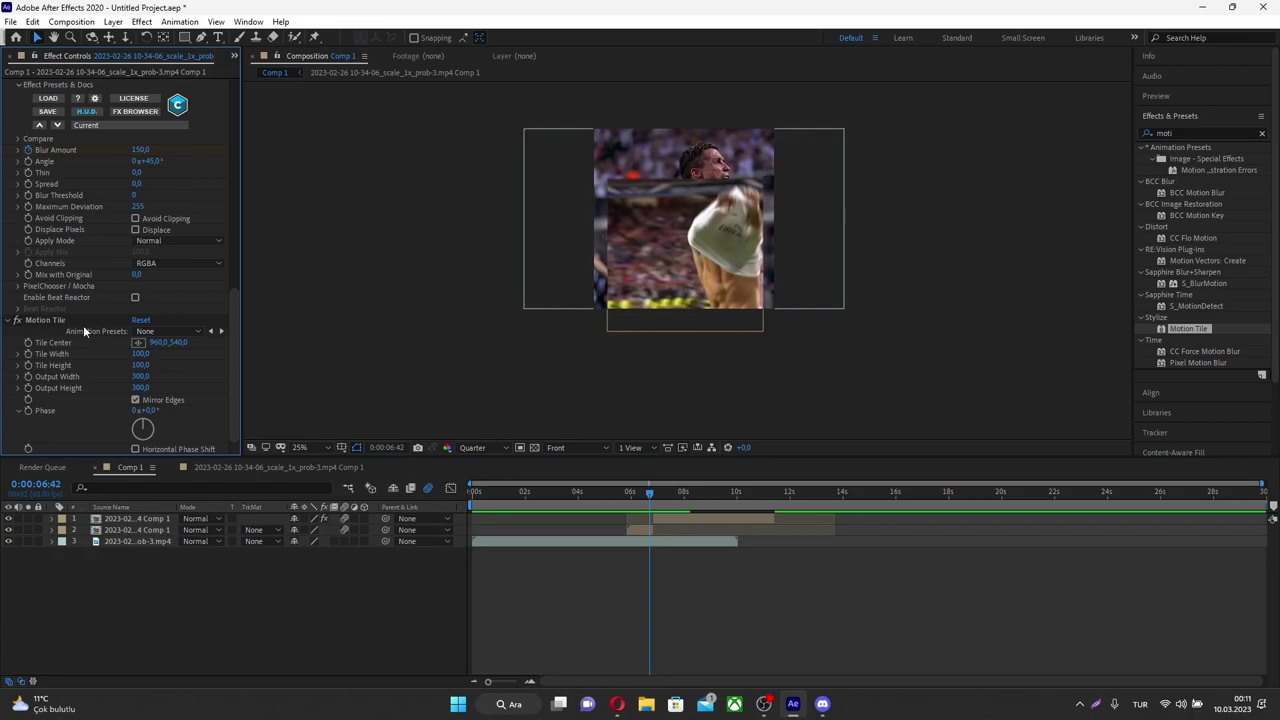
left_click(143, 362)
key("space")
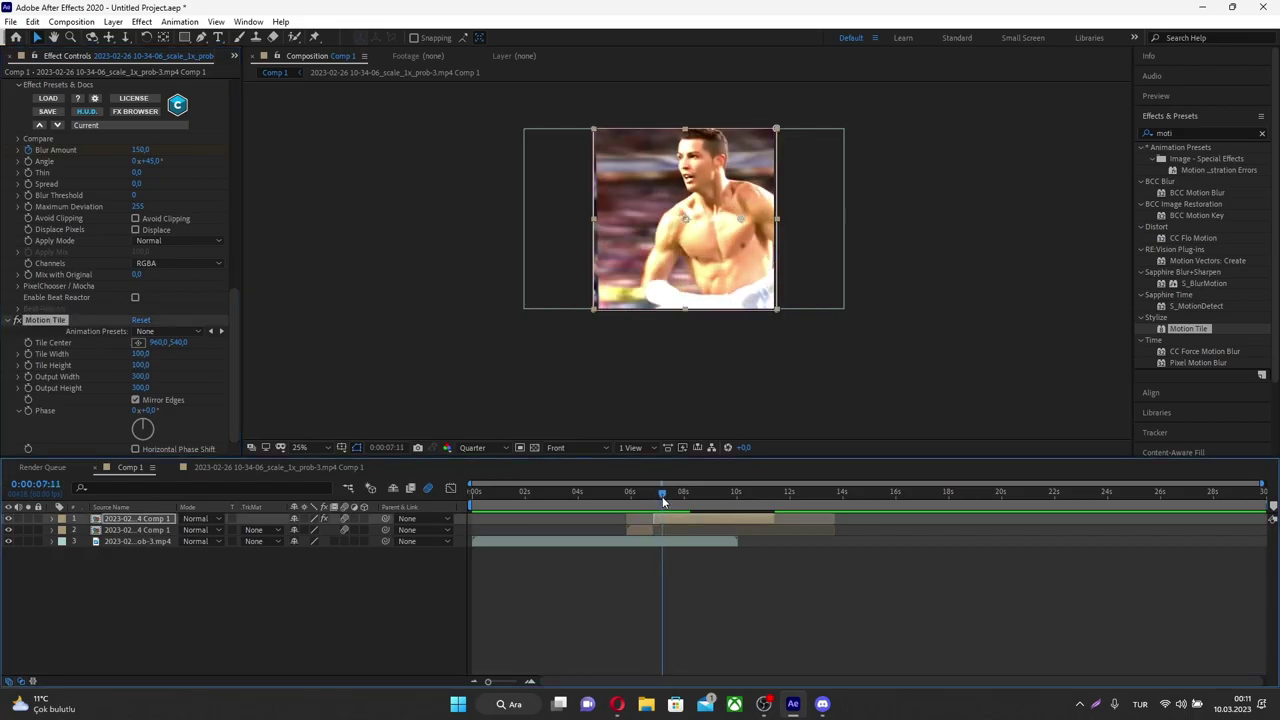
left_click(140, 377)
type("2270")
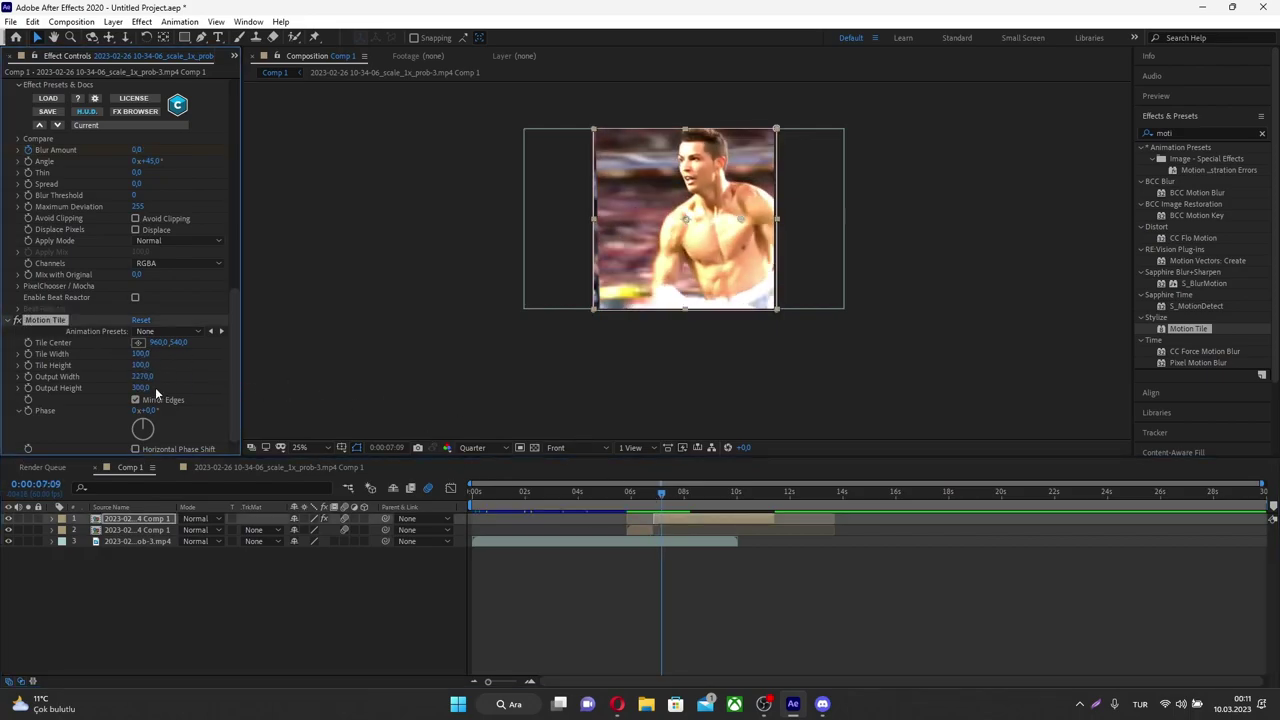
key("Return")
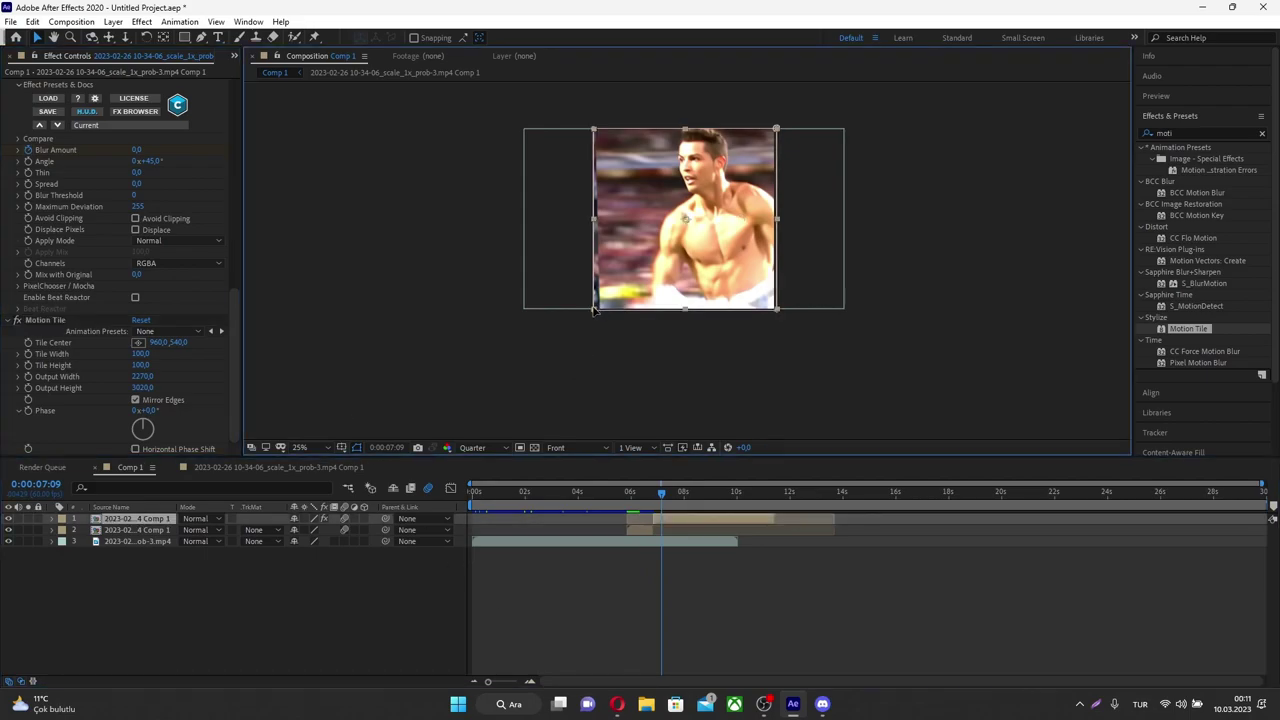
Undo a trial corner distortion, then delete BCC Directional Blur and Motion Tile from the layer
left_click_drag(593, 309, 497, 325)
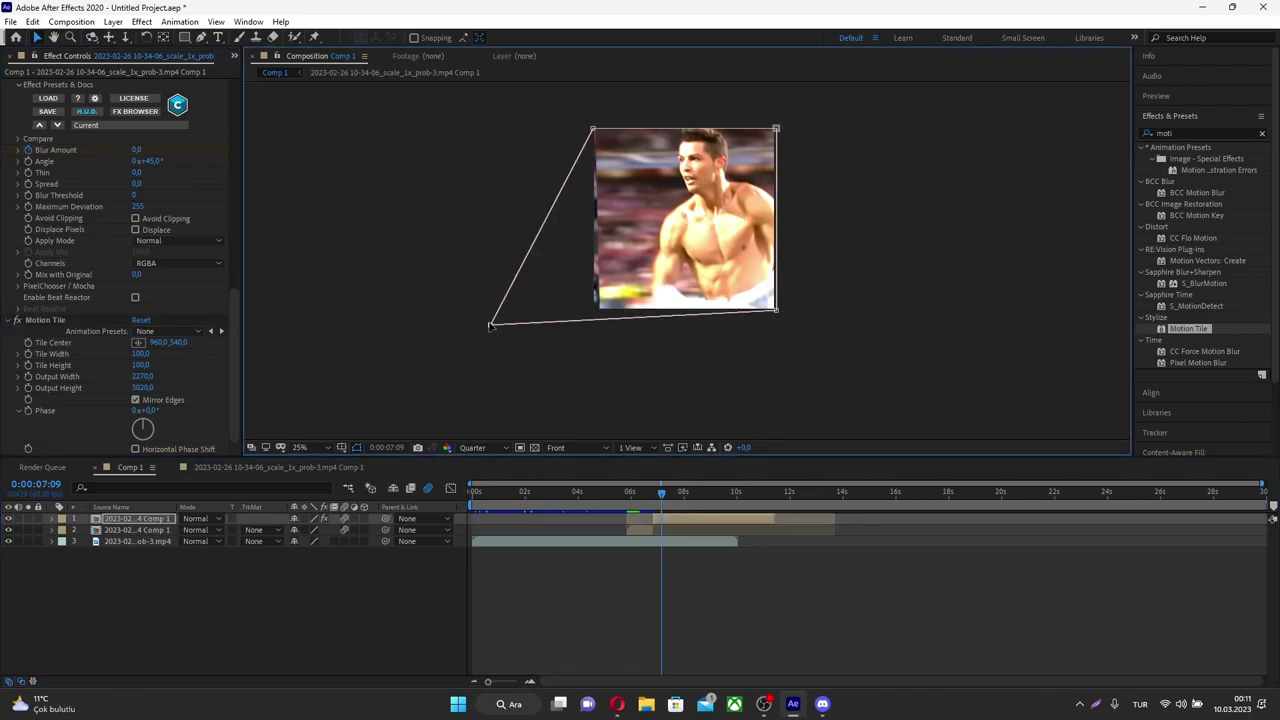
left_click(690, 620)
key("ctrl+z")
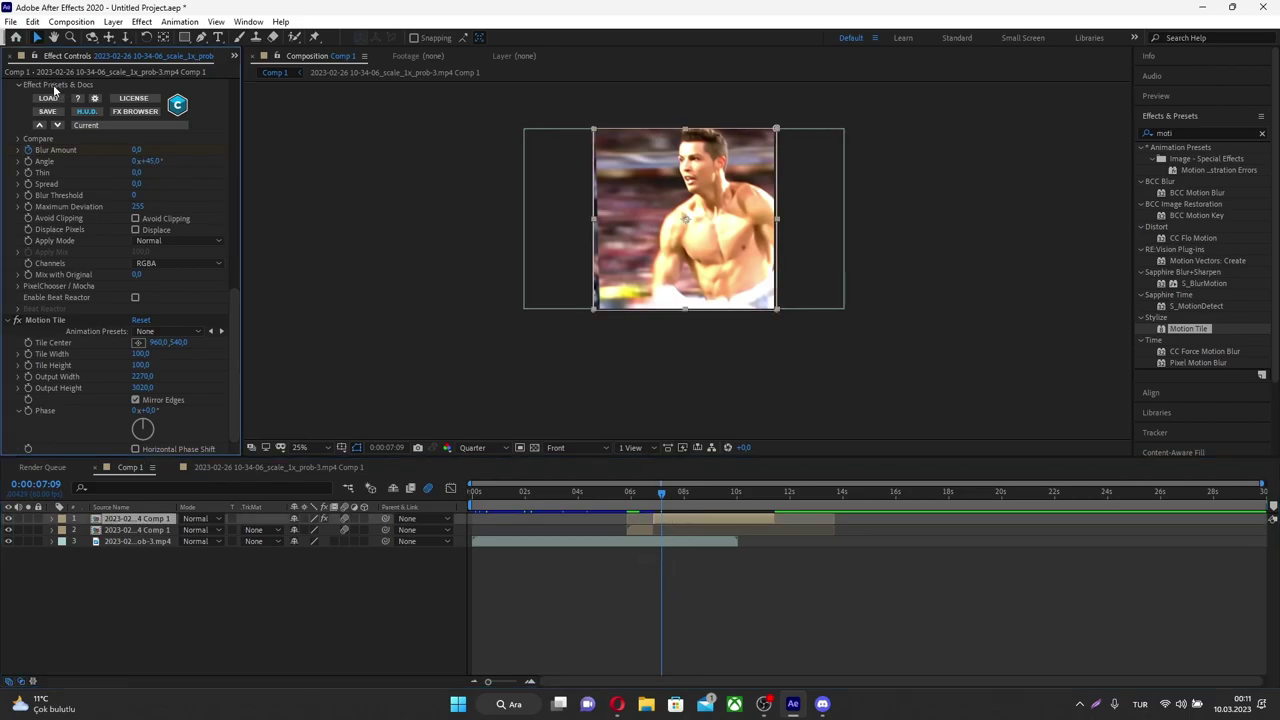
scroll(50, 200, "up", 1)
key("ctrl+a")
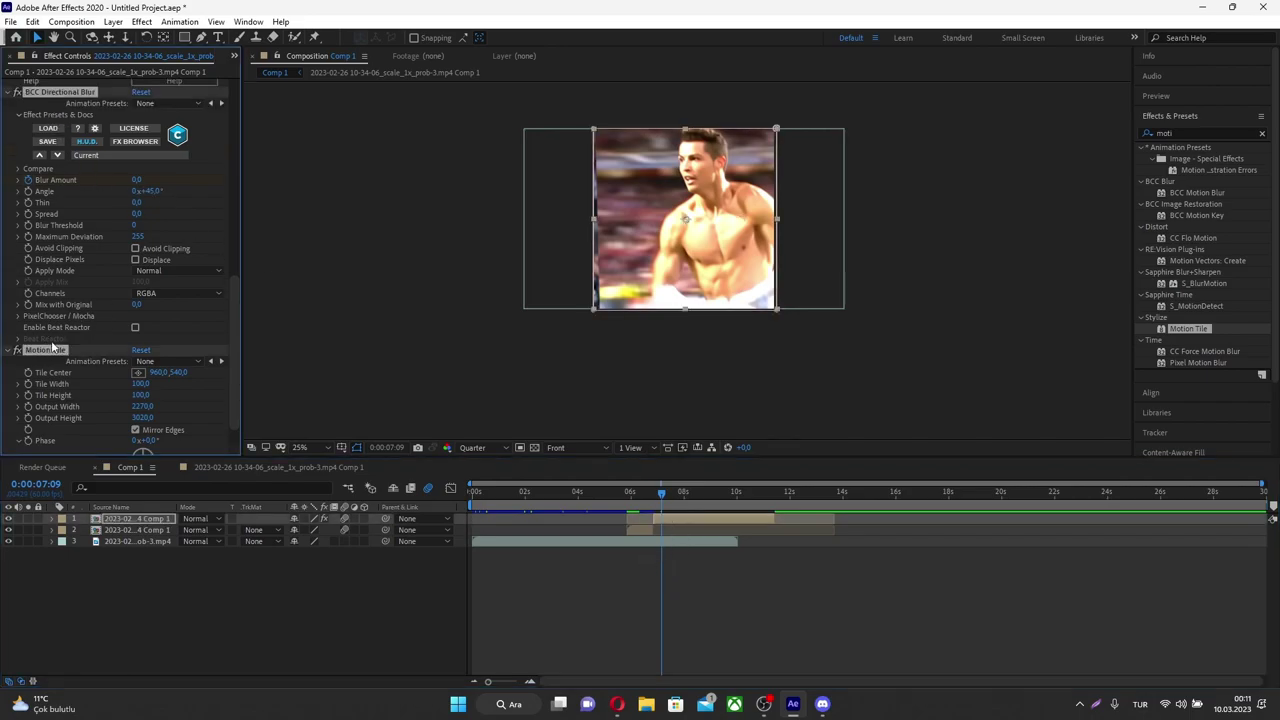
key("Delete")
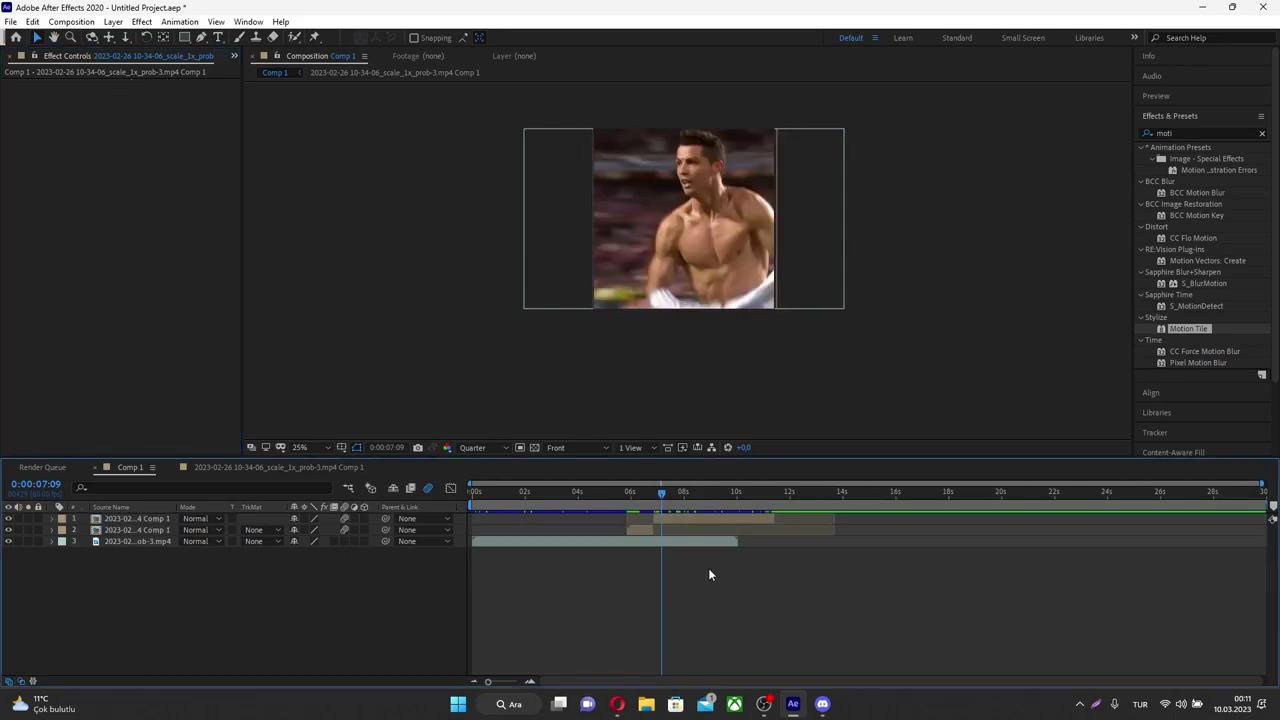
Apply the zidane_ghost_effect preset to the top clip at 6:51 and duplicate the layer
left_click_drag(646, 493, 655, 496)
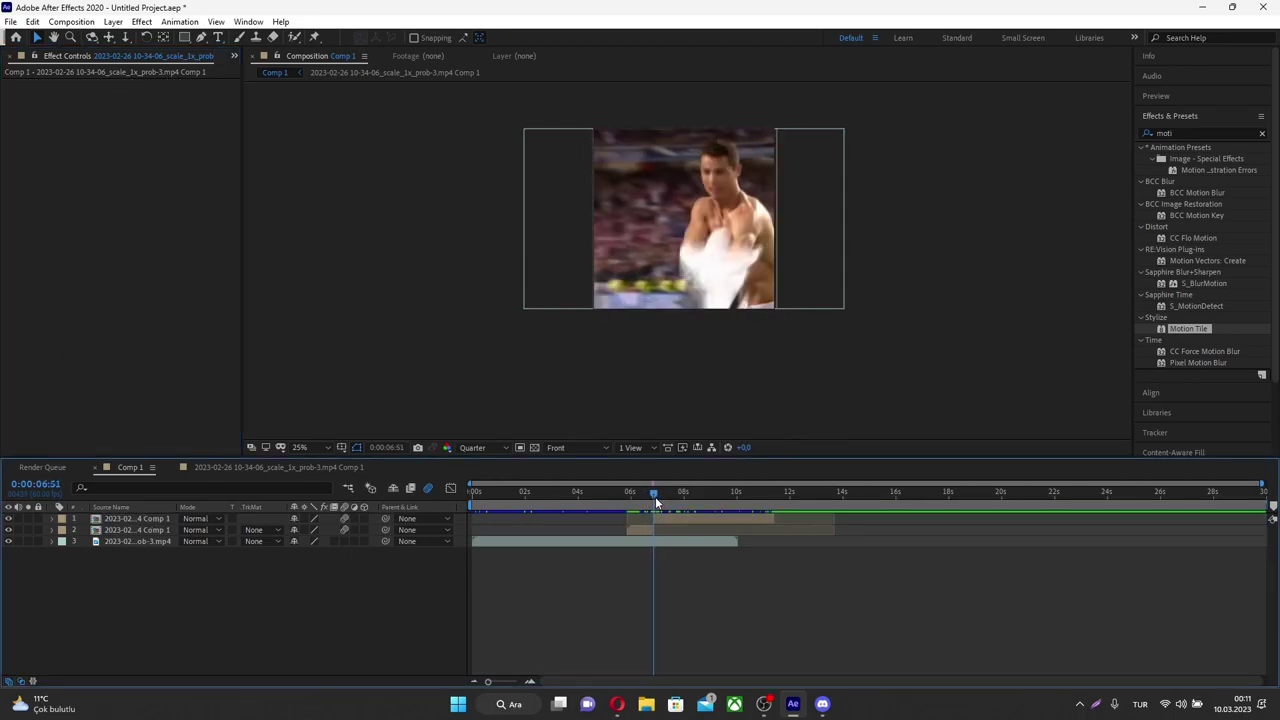
left_click(726, 519)
left_click(1180, 135)
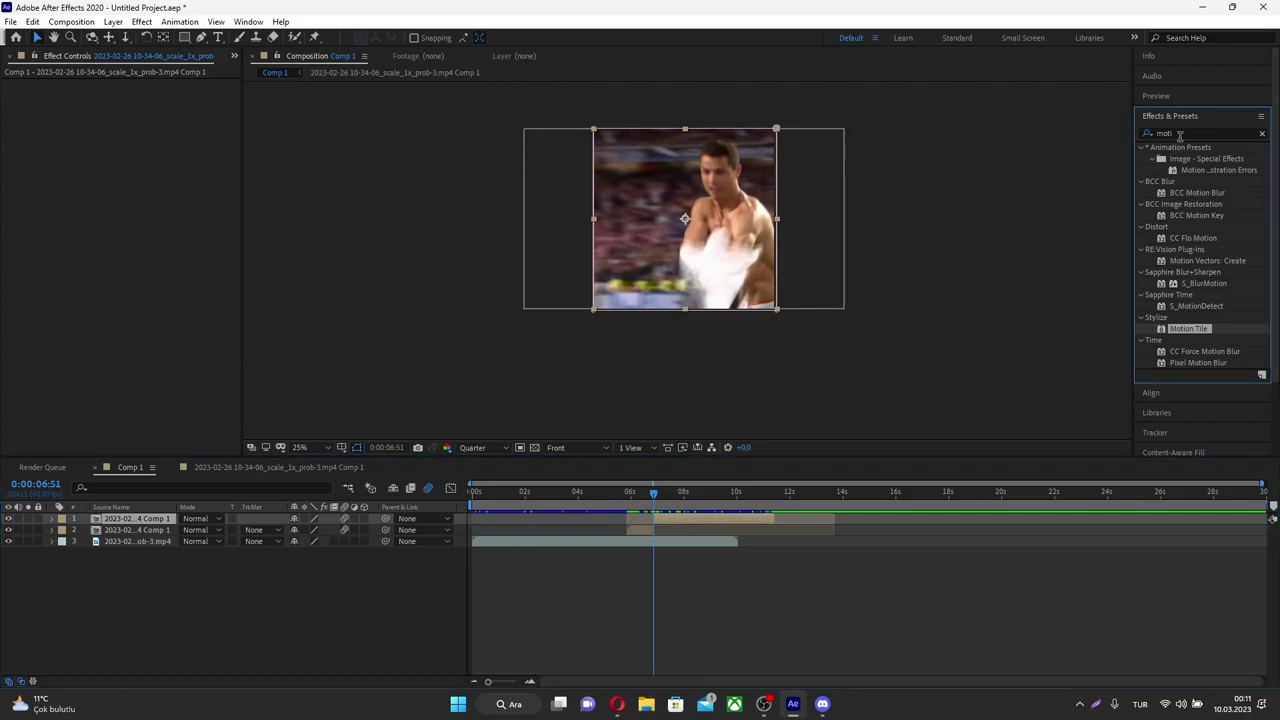
double_click(1181, 135)
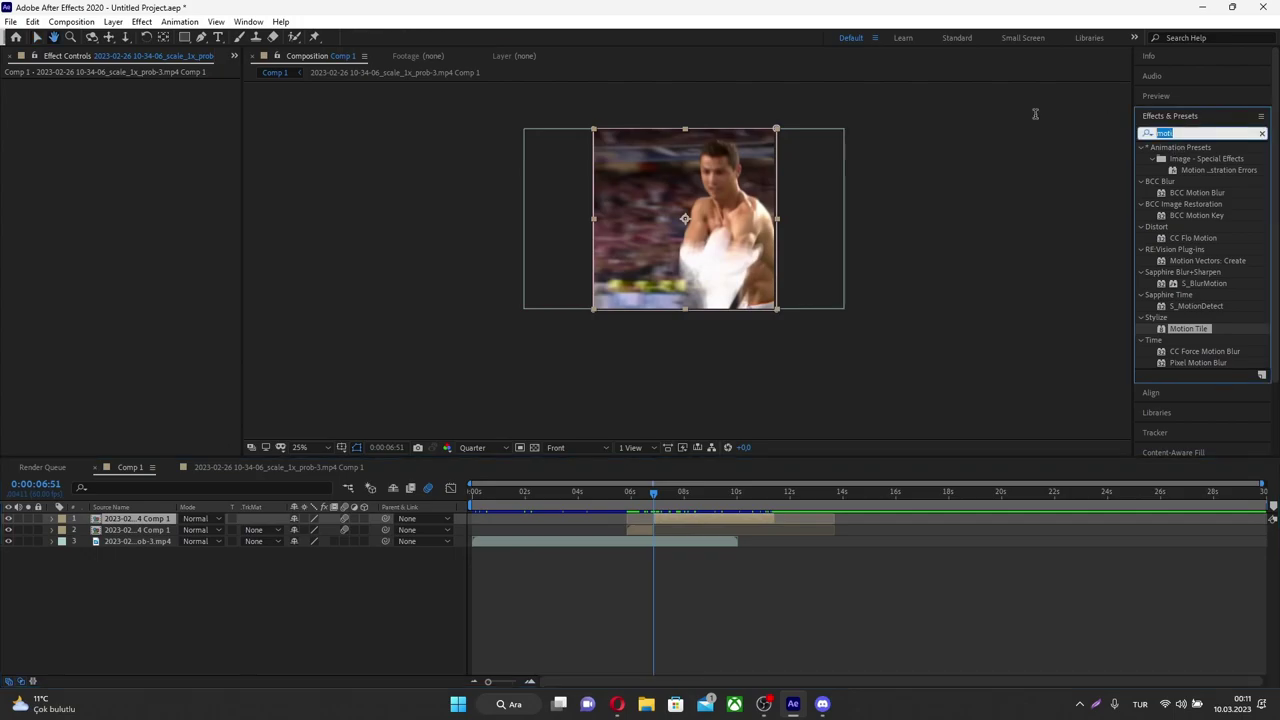
type("ghos")
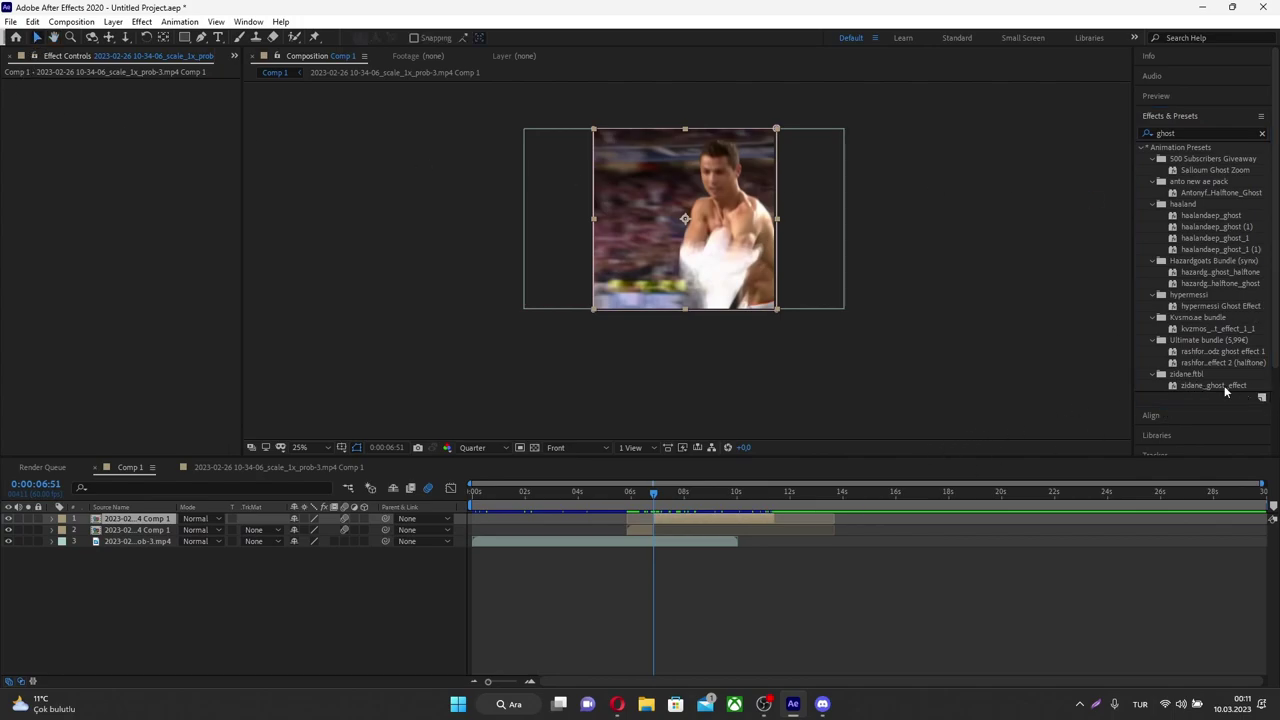
mouse_move(1224, 385)
left_mouse_down()
mouse_move(666, 521)
mouse_move(654, 505)
left_mouse_up()
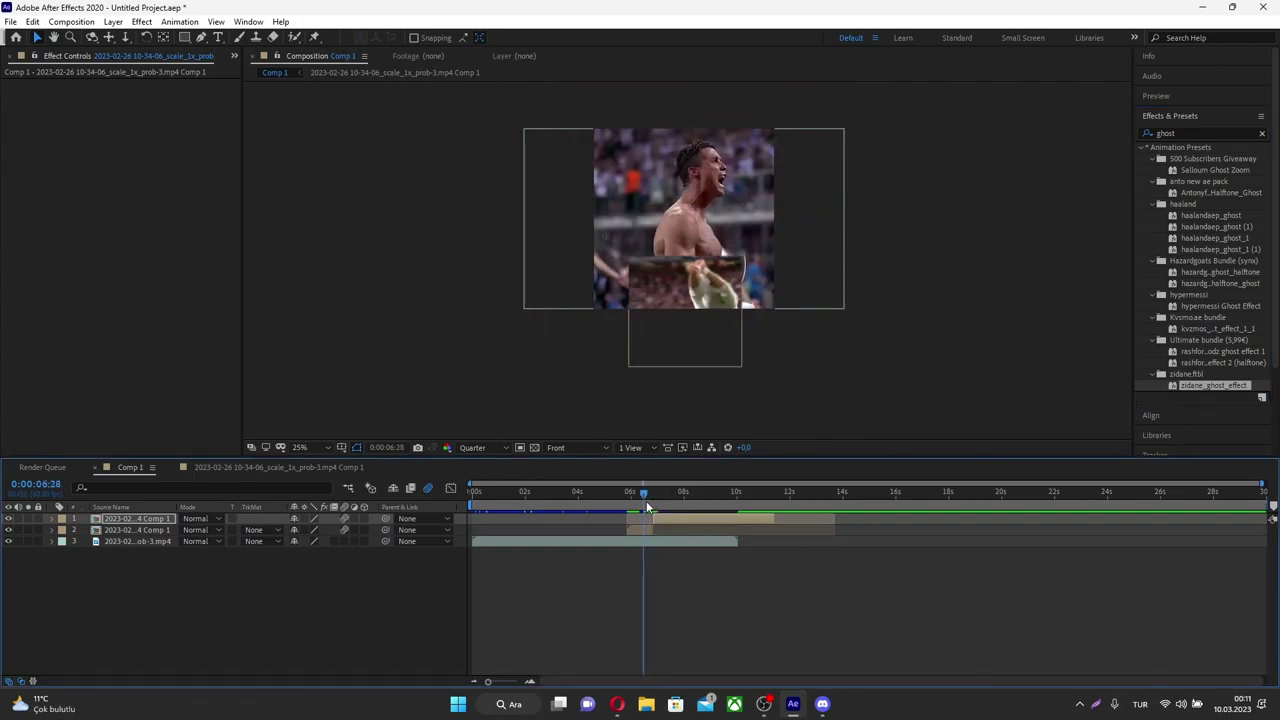
left_click(676, 523)
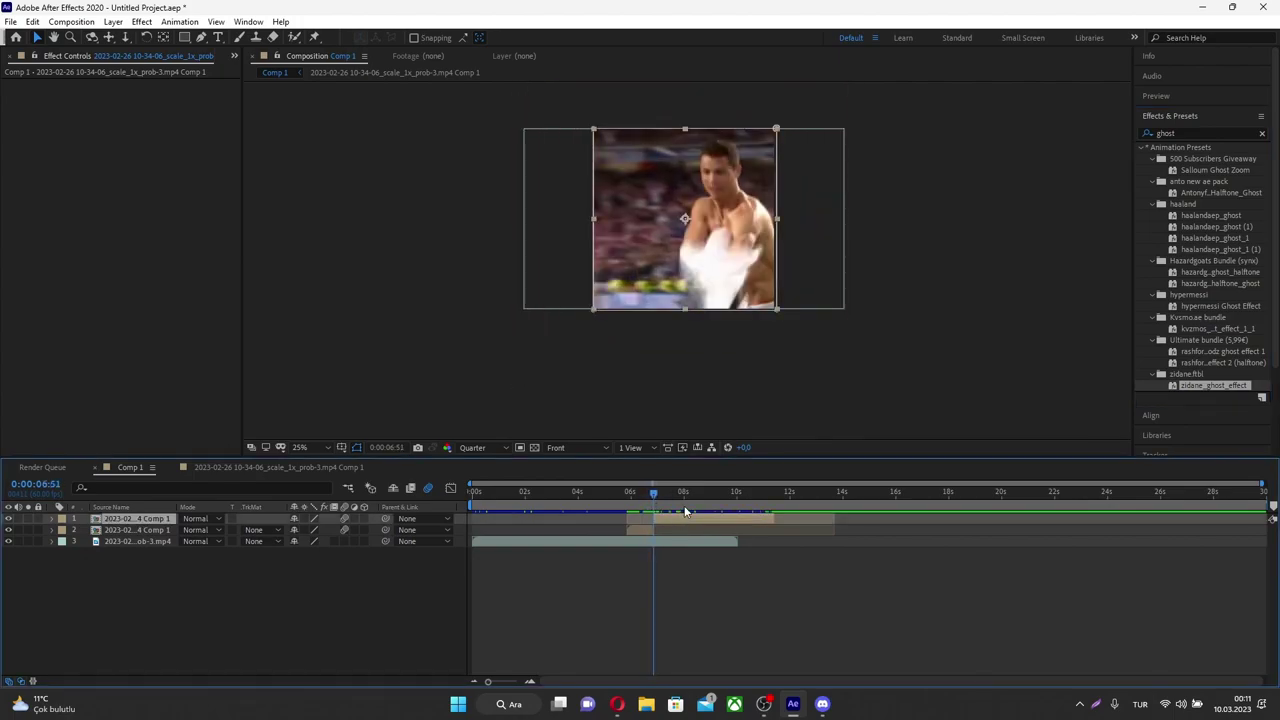
key("ctrl+d")
Preview the comp and inspect the third layer's mask, parking the playhead at 6:33
left_click_drag(1222, 388, 684, 578)
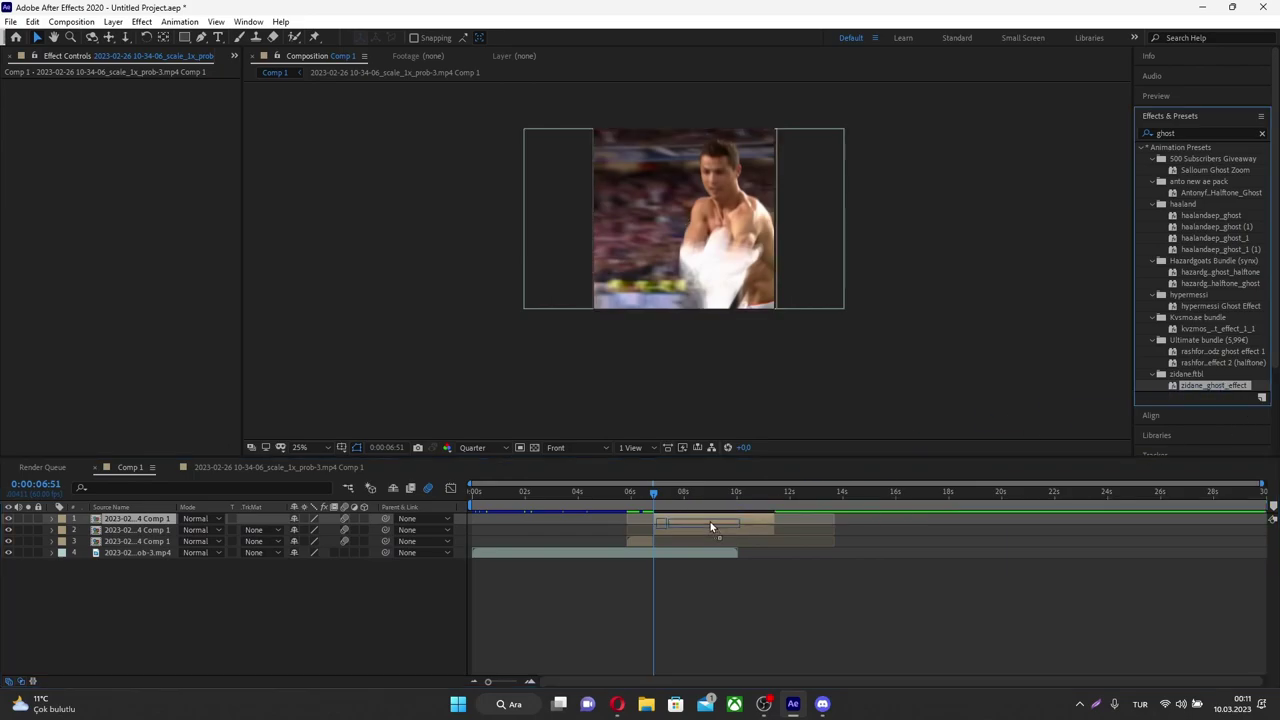
key("space")
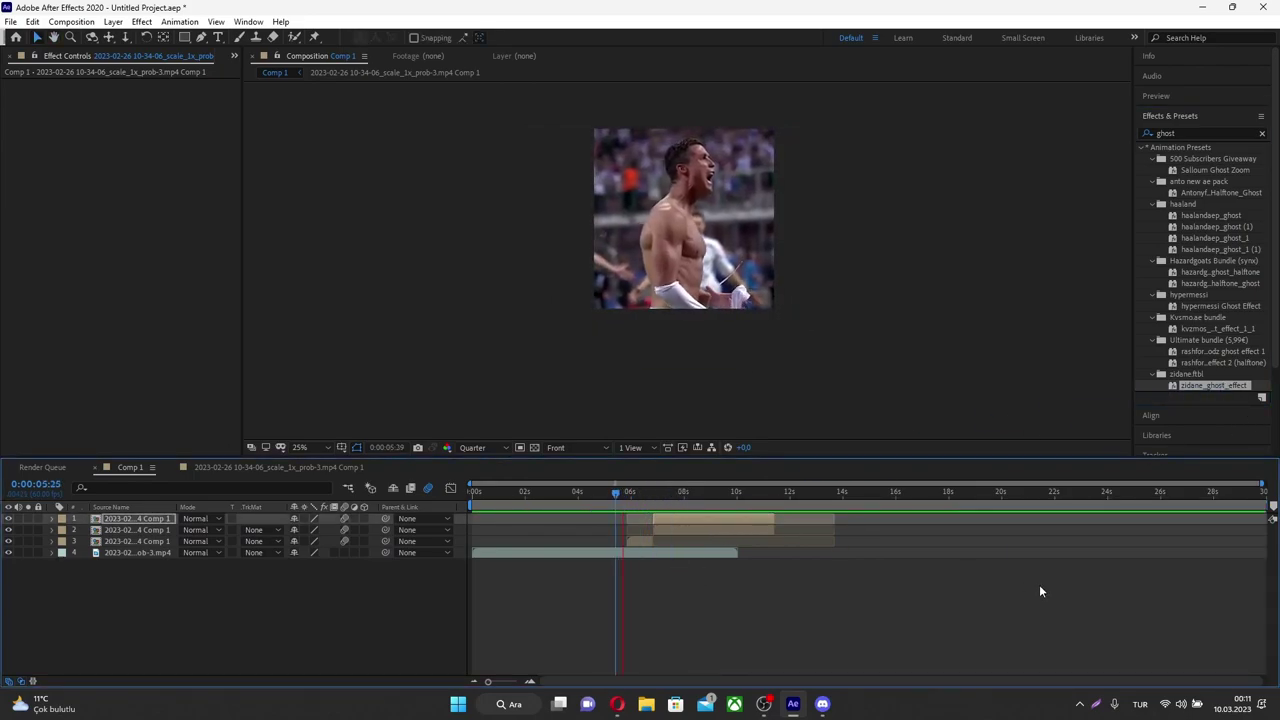
key("space")
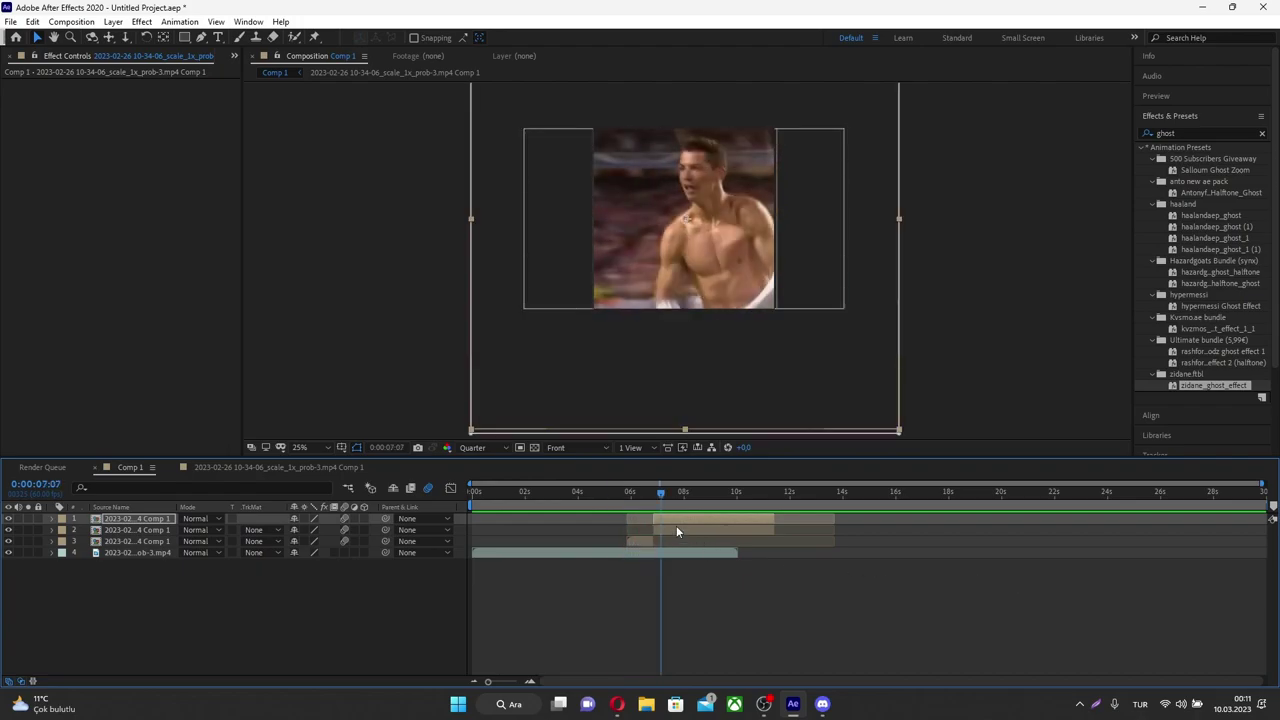
left_click_drag(673, 510, 648, 545)
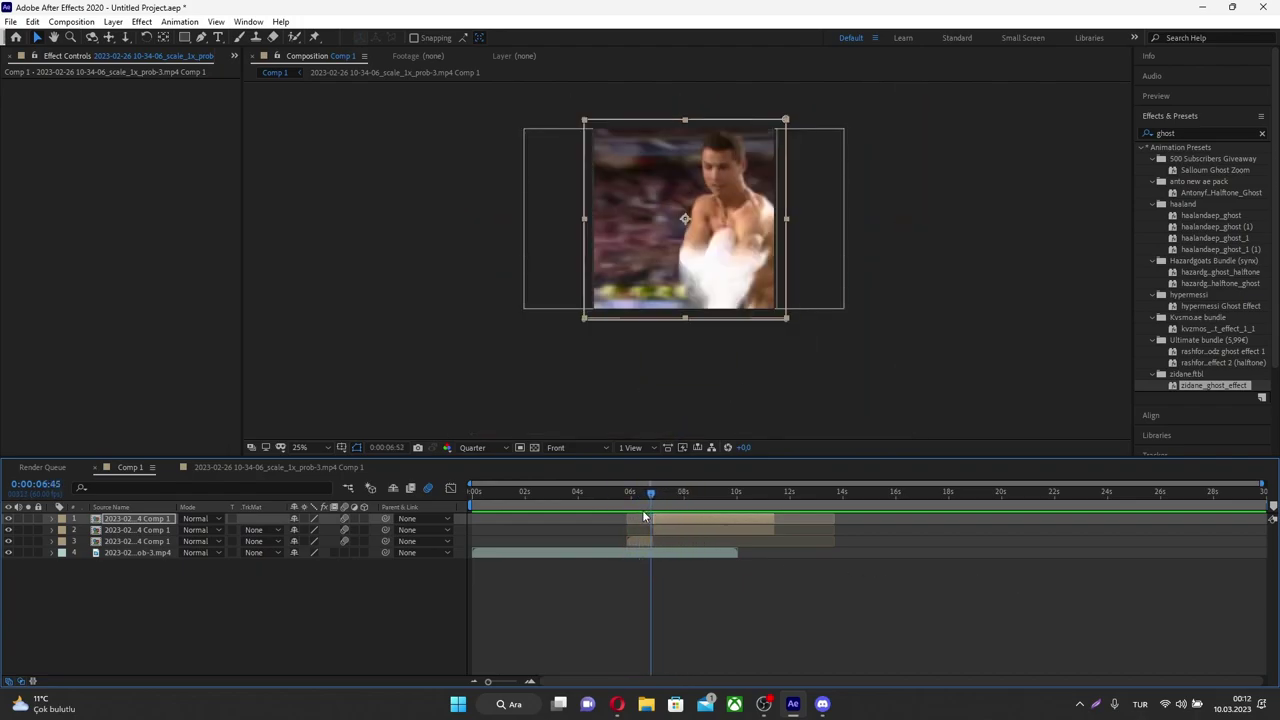
left_click(648, 545)
left_click_drag(636, 492, 640, 510)
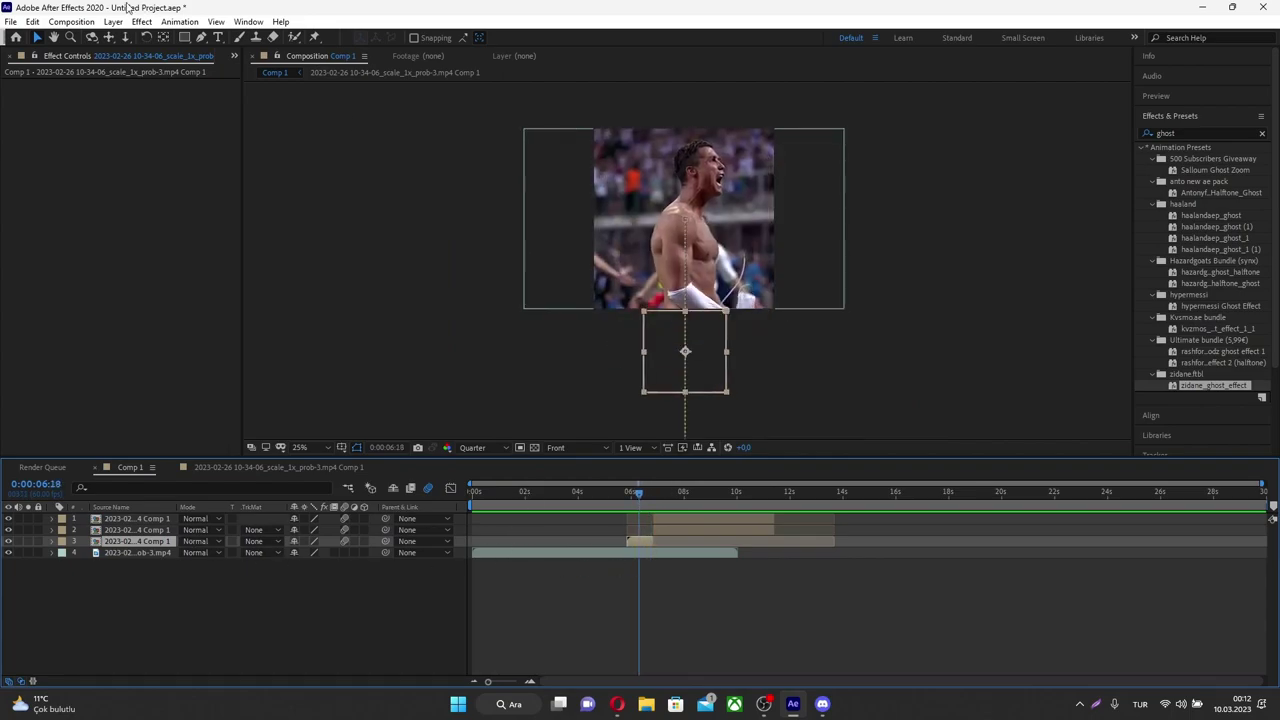
left_click(56, 541)
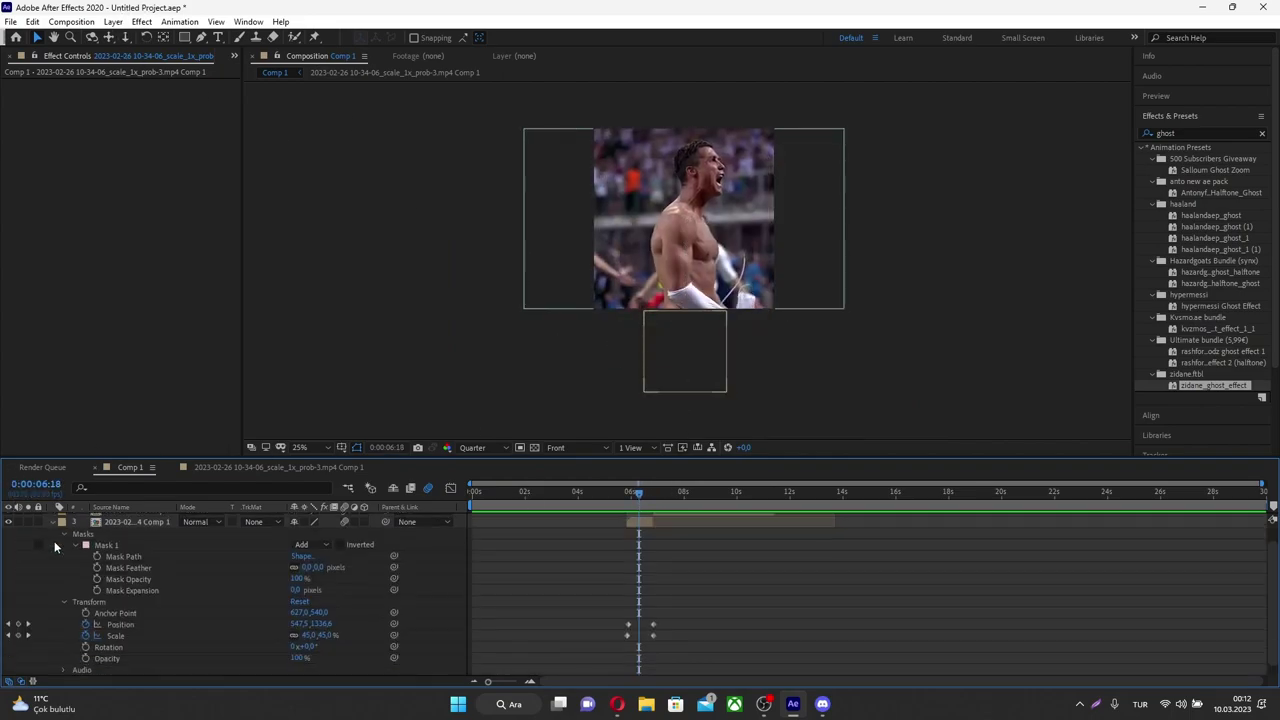
left_click(105, 545)
key("u")
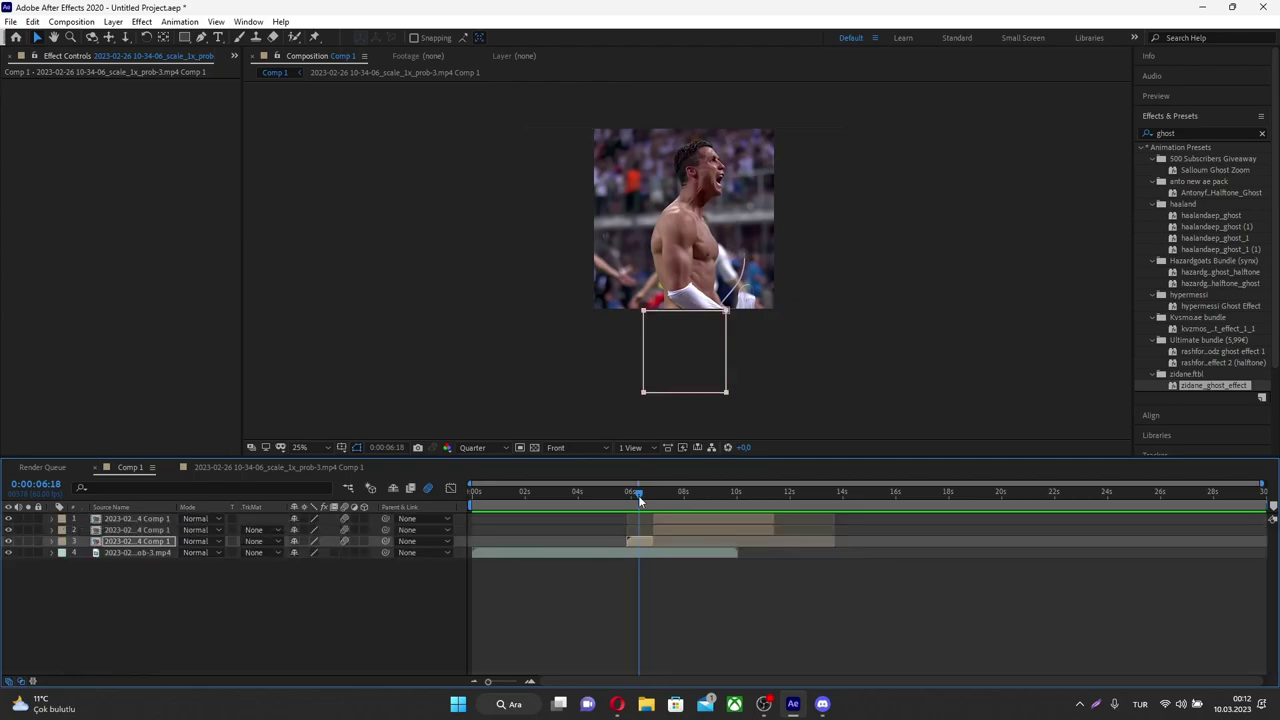
left_click_drag(640, 497, 646, 494)
Auto-trace layer 3 from its alpha channel and expand its new mask properties
left_click(112, 22)
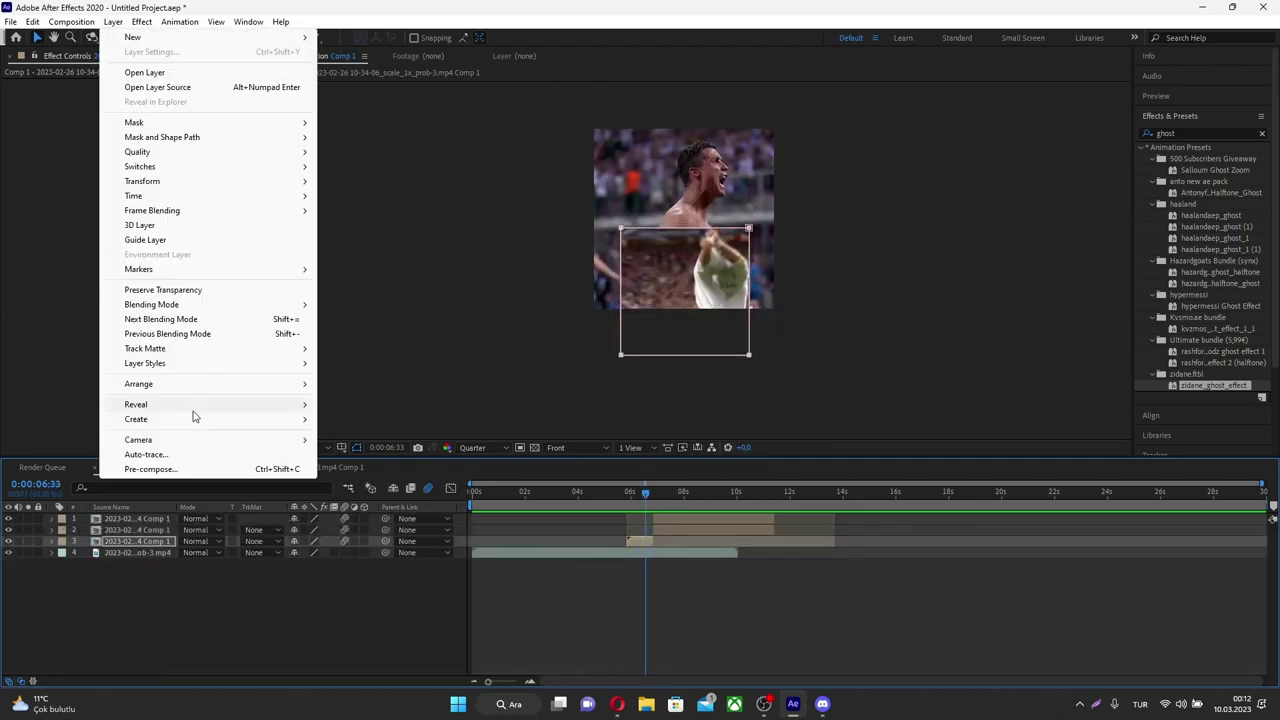
left_click(190, 450)
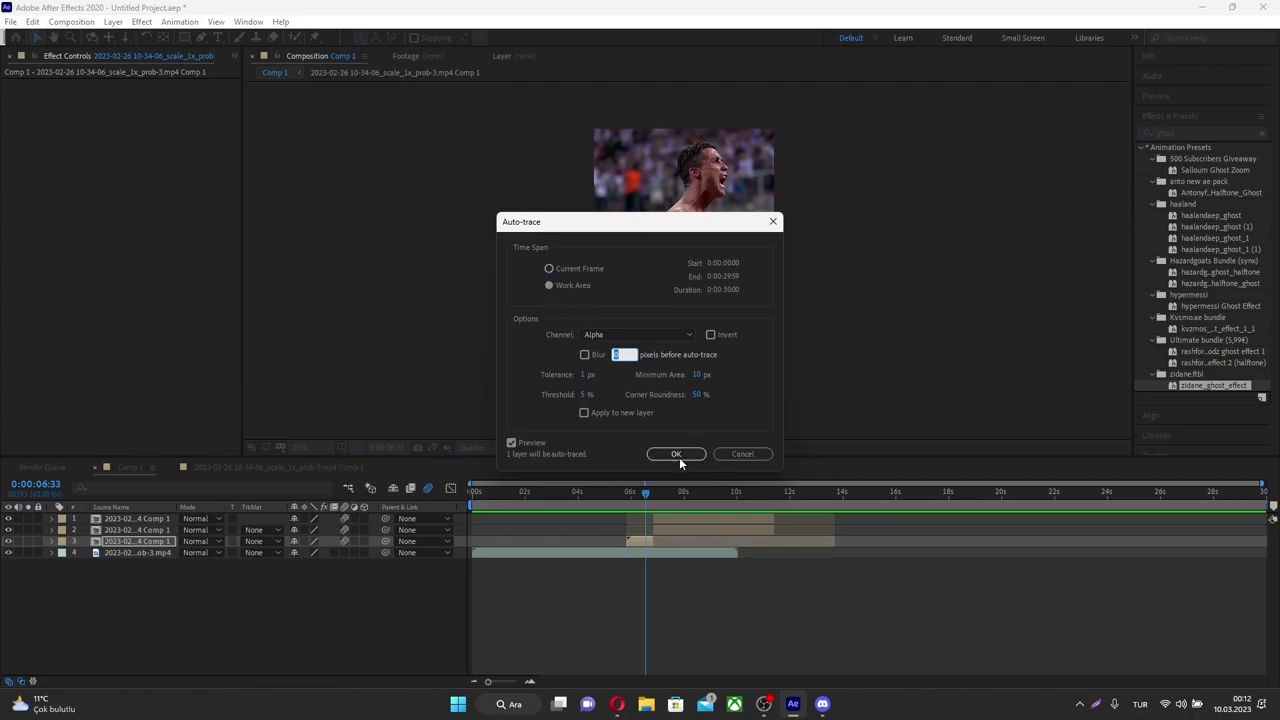
left_click(677, 455)
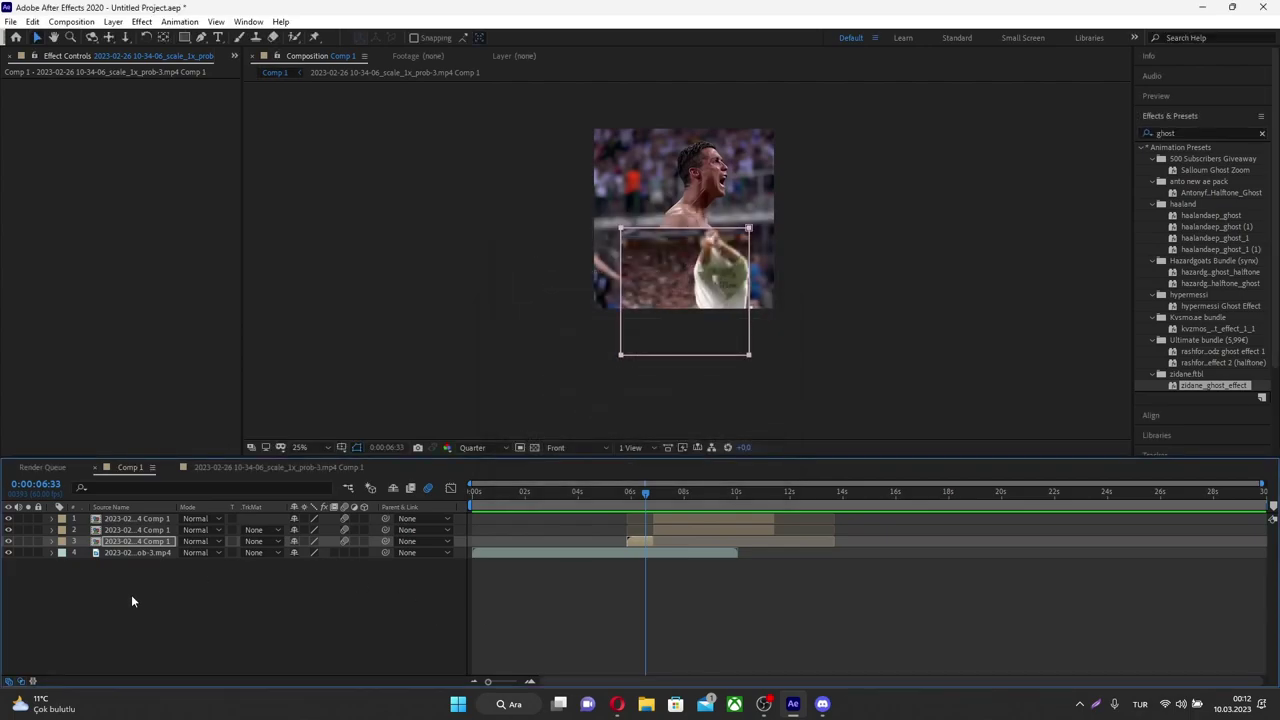
left_click(52, 542, "ctrl")
scroll(112, 553, "up", 1)
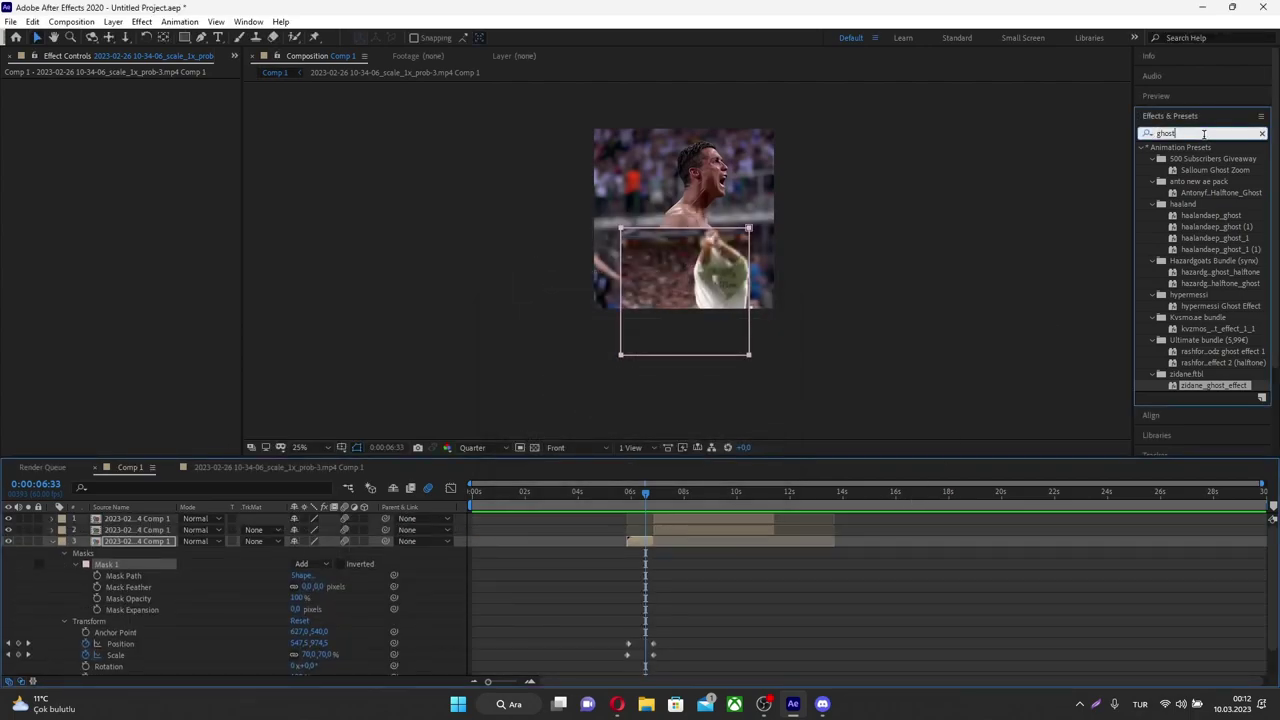
Apply the Saber effect to the third layer
left_click(1200, 133)
type("saber")
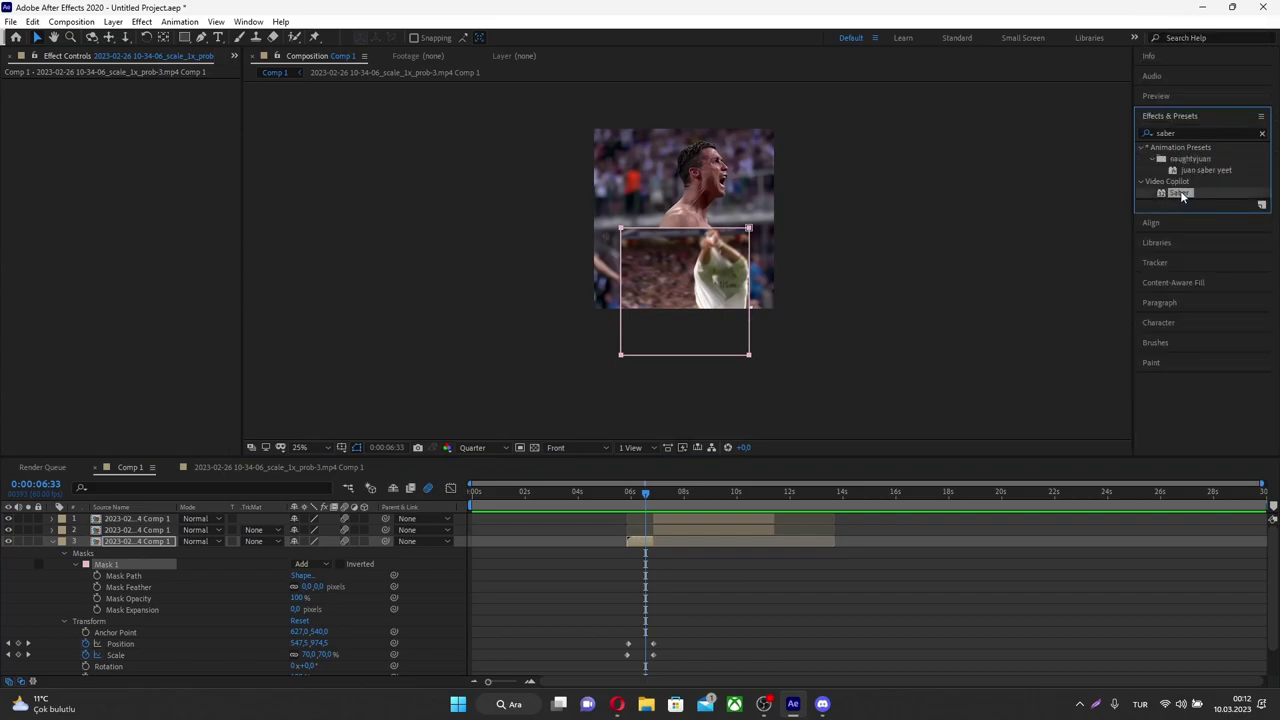
left_click_drag(1179, 192, 645, 542)
left_click(166, 367)
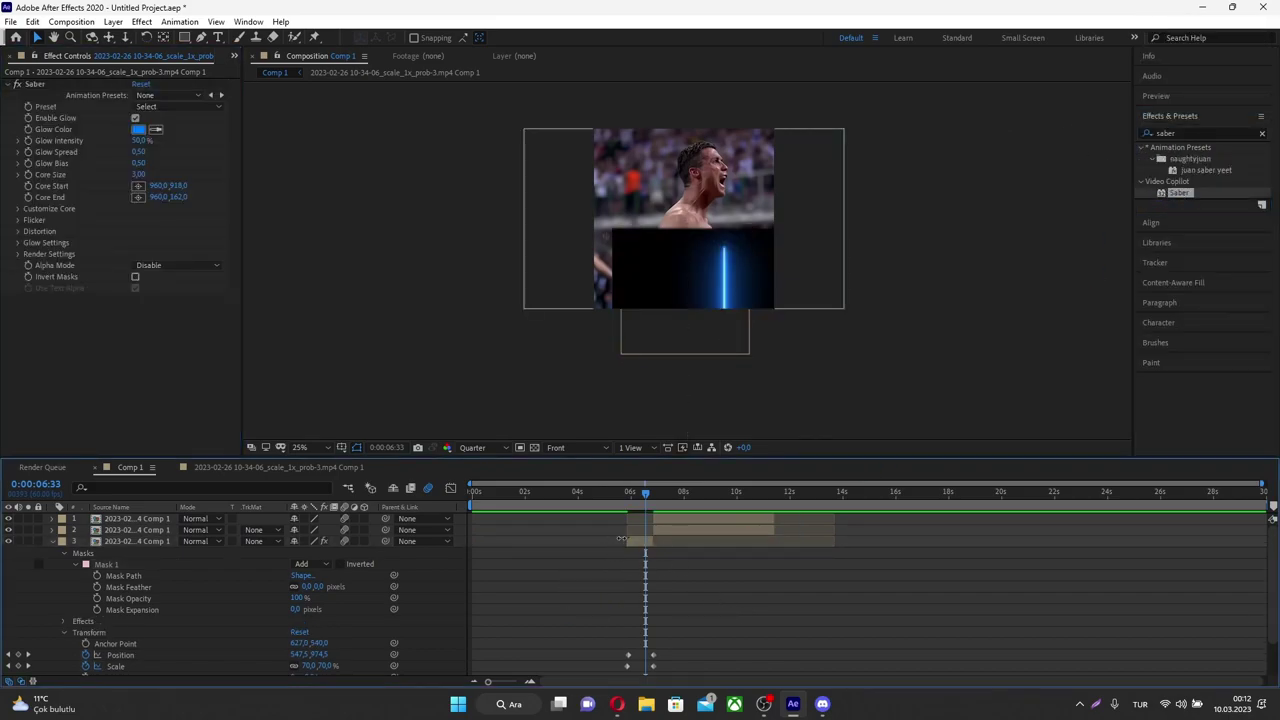
Set Saber's composite to additive and its Core Type to Layer Masks
left_click(18, 254)
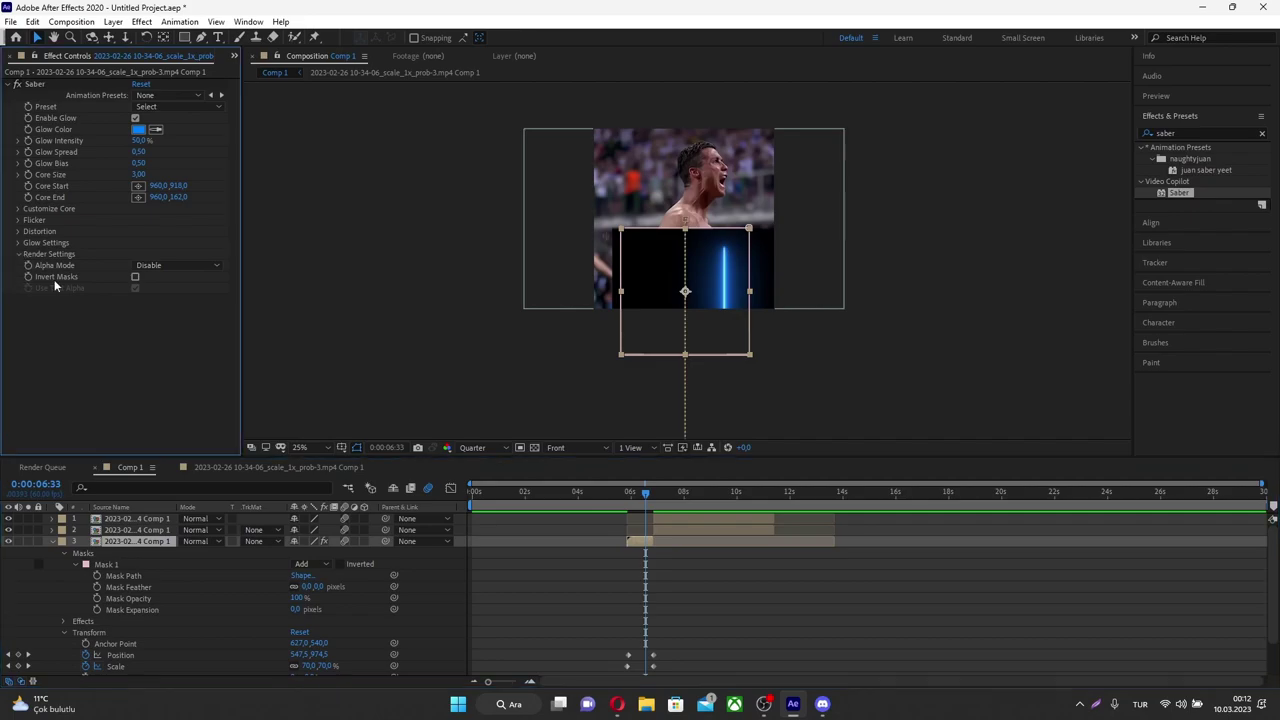
left_click(168, 377)
left_click(168, 367)
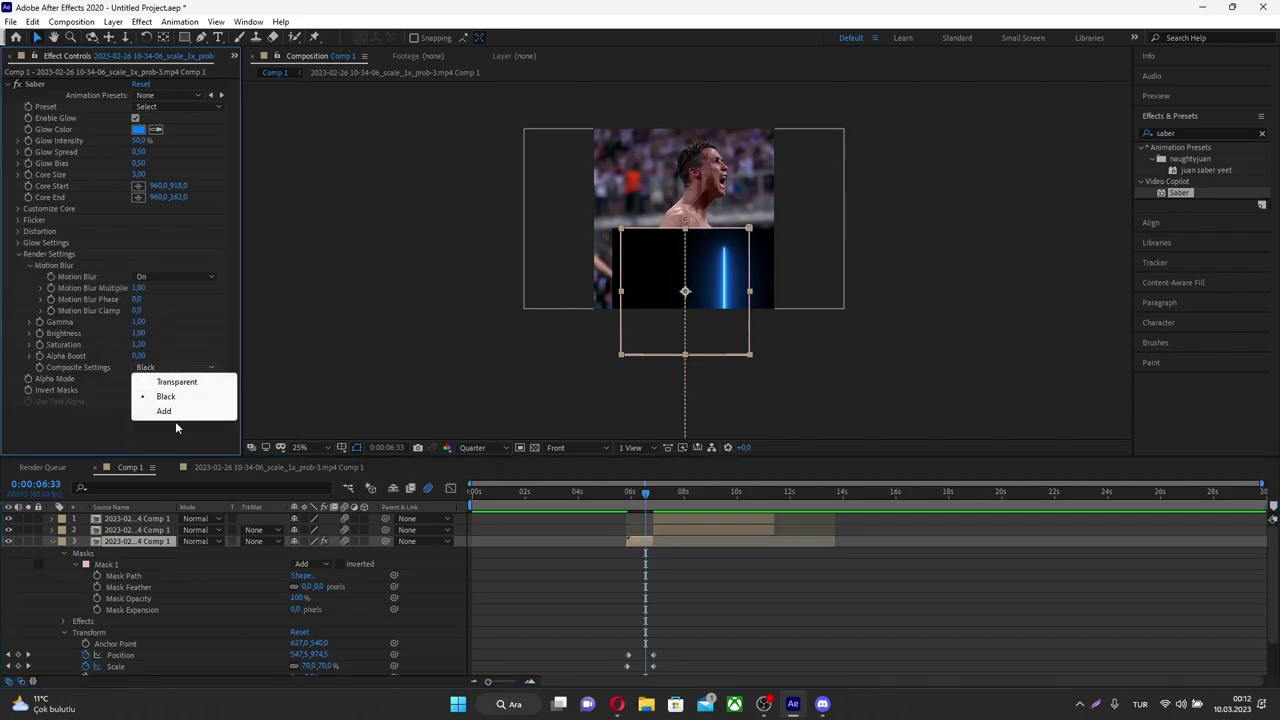
left_click(175, 418)
left_click(18, 209)
left_click(175, 219)
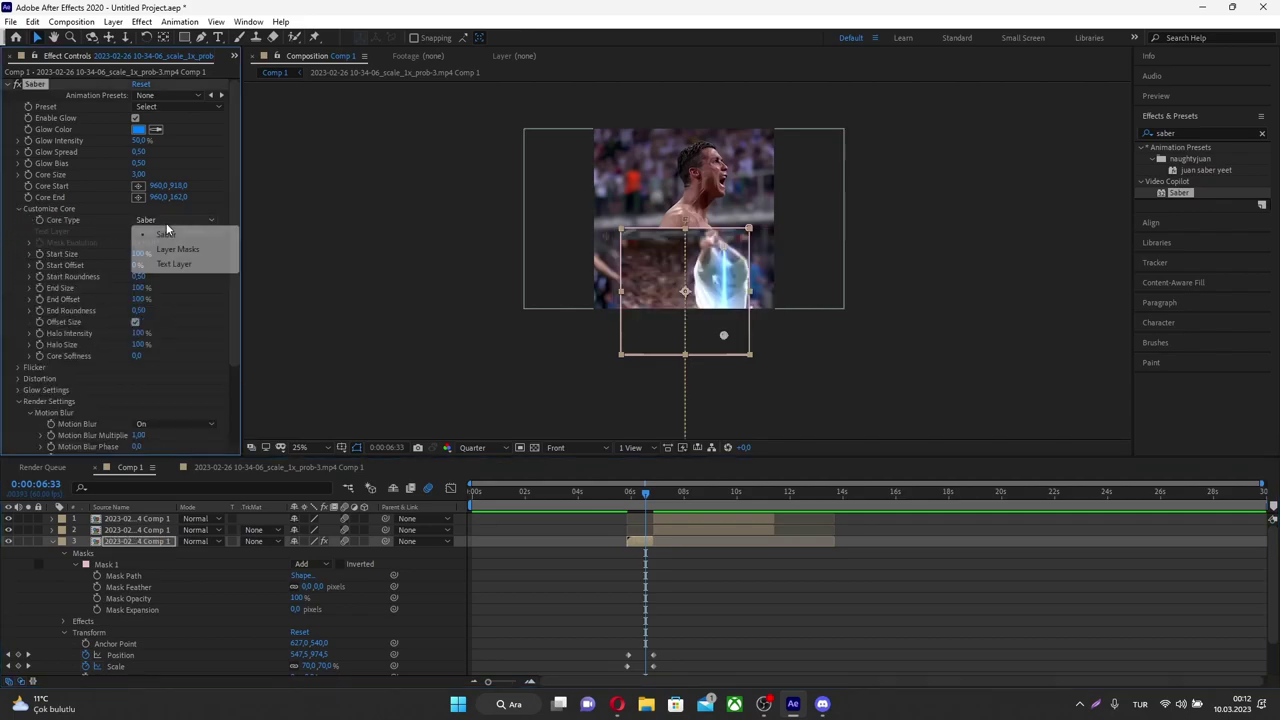
left_click(172, 249)
left_click(695, 606)
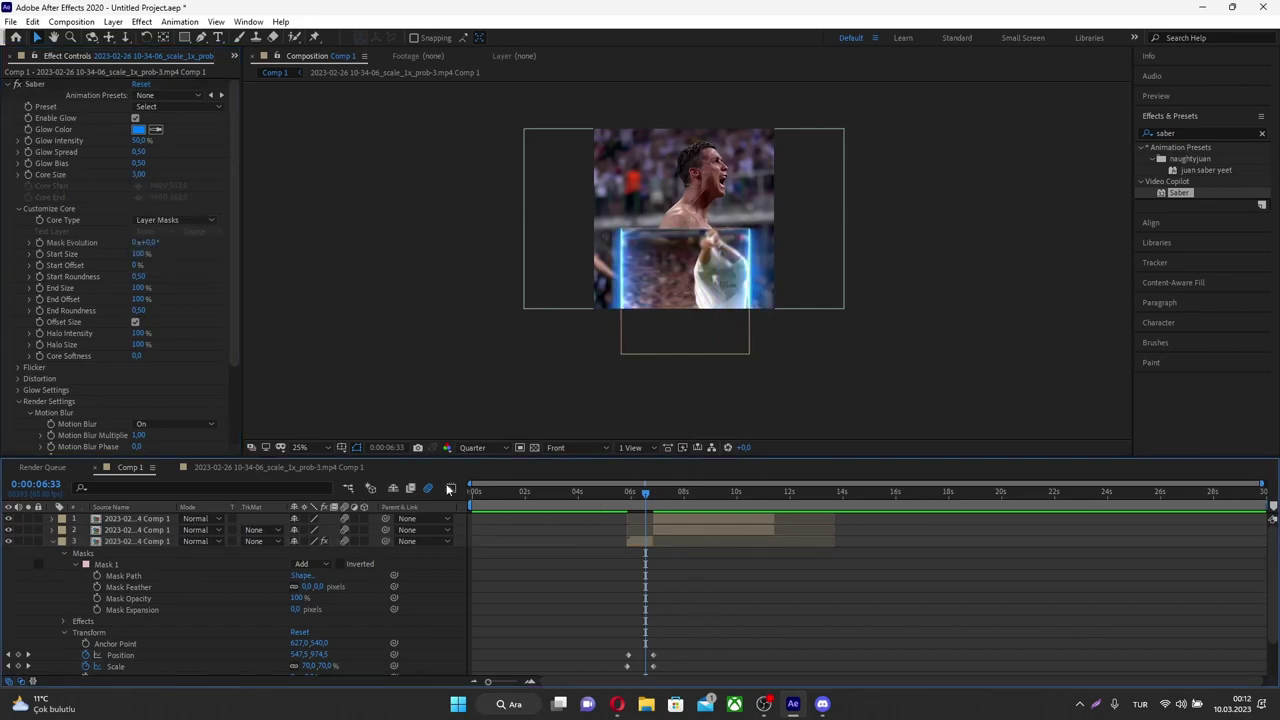
Choose the Electric Saber preset and scrub around 6:45 to check the outline
left_click(52, 541)
mouse_move(632, 495)
left_mouse_down()
mouse_move(662, 495)
mouse_move(651, 495)
left_mouse_up()
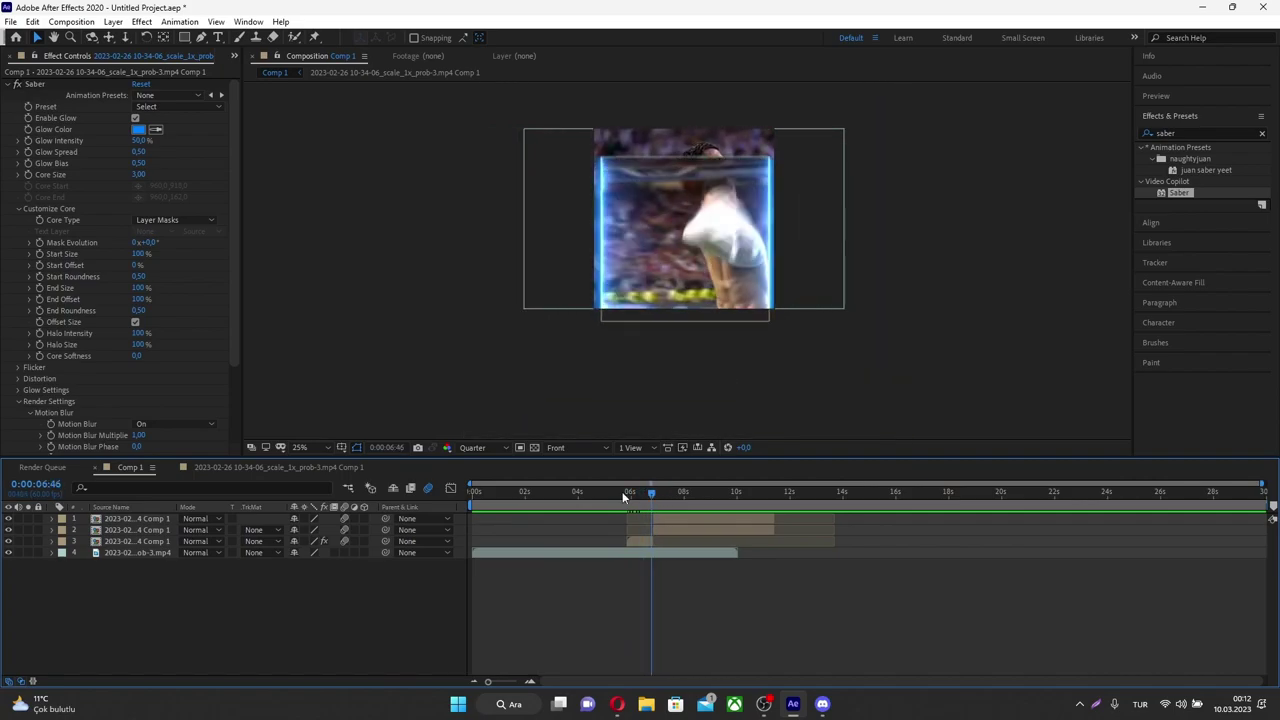
left_click(172, 106)
left_click(205, 117)
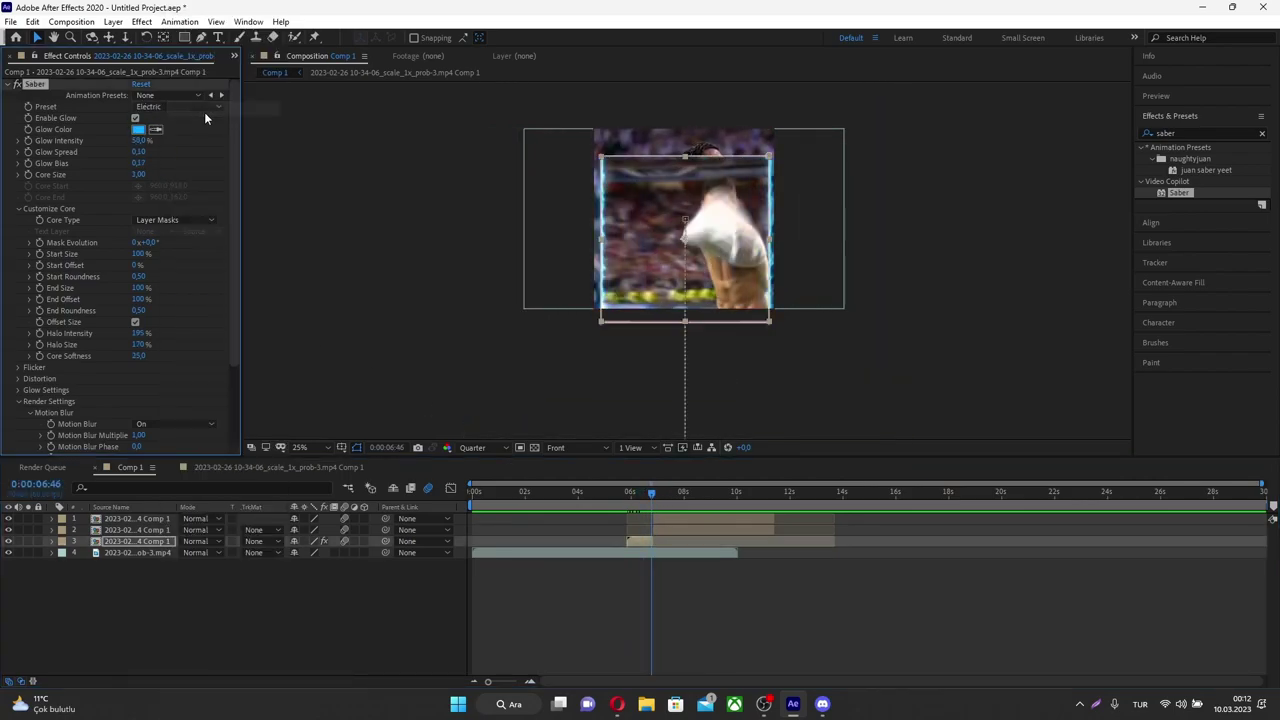
left_click(690, 647)
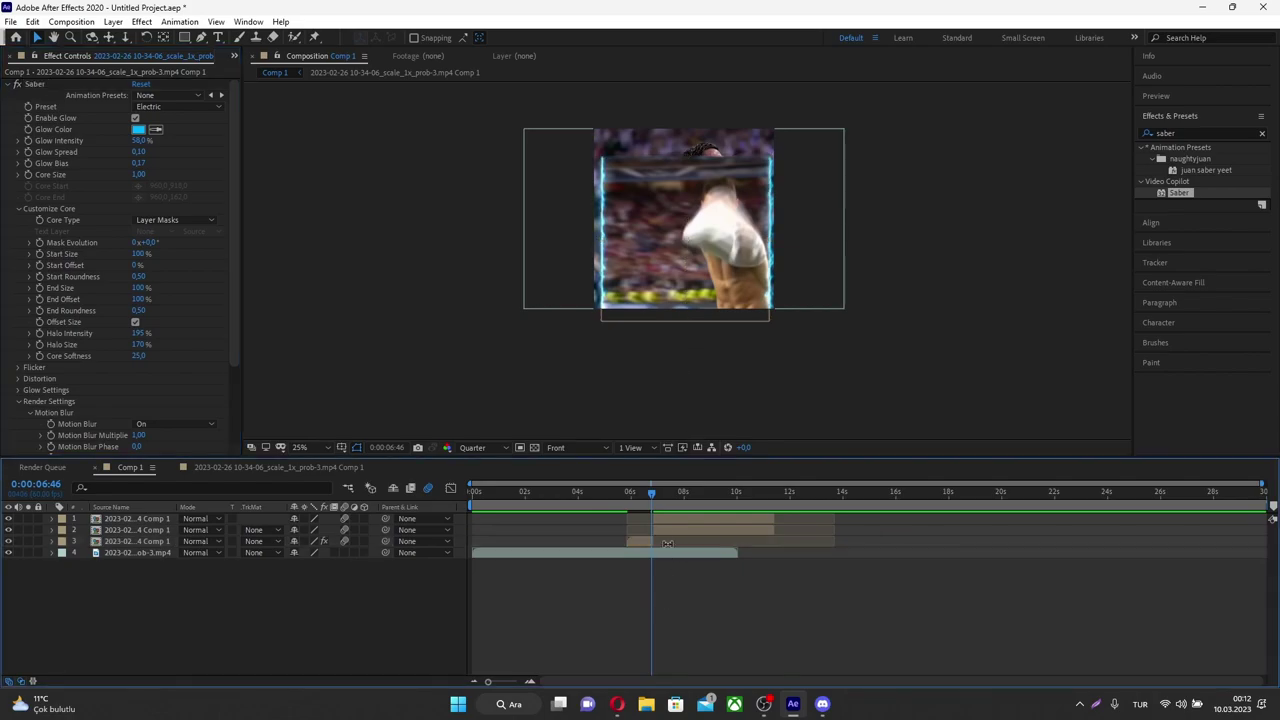
left_click_drag(651, 495, 648, 498)
key("ctrl+Down")
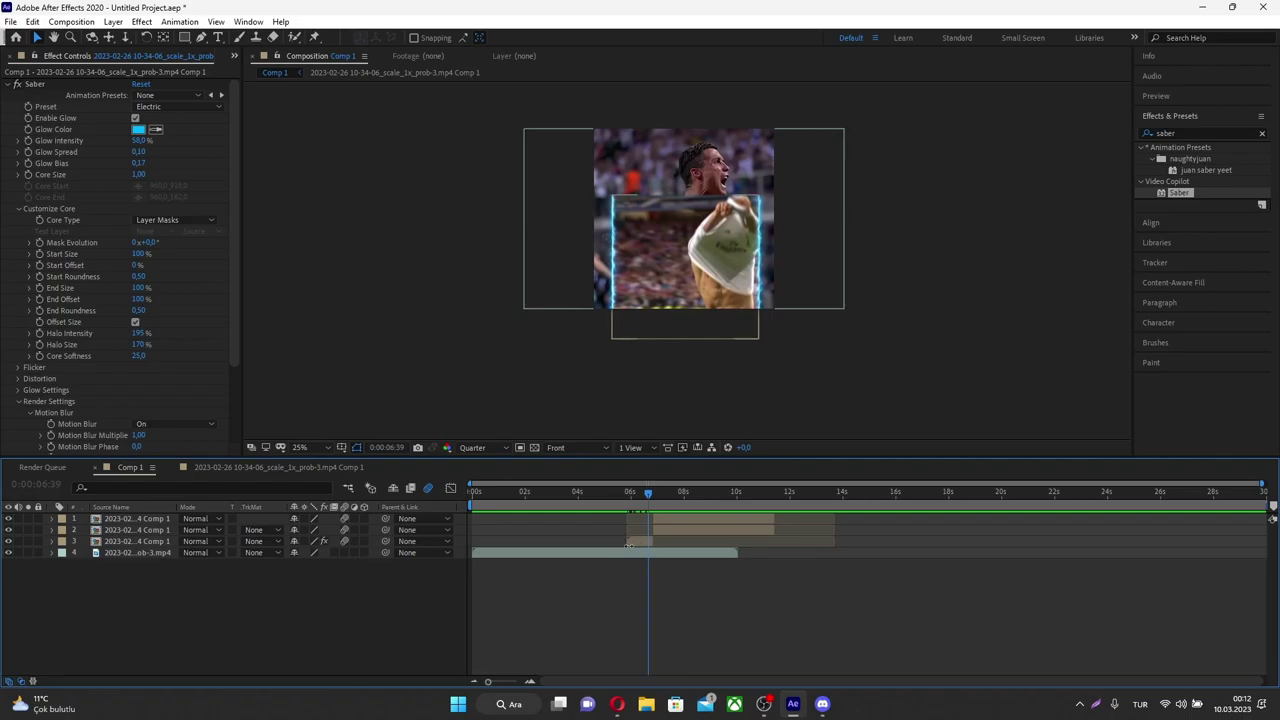
Switch Saber to the Fire preset, review the orange outline, and select layer 2
left_click(178, 106)
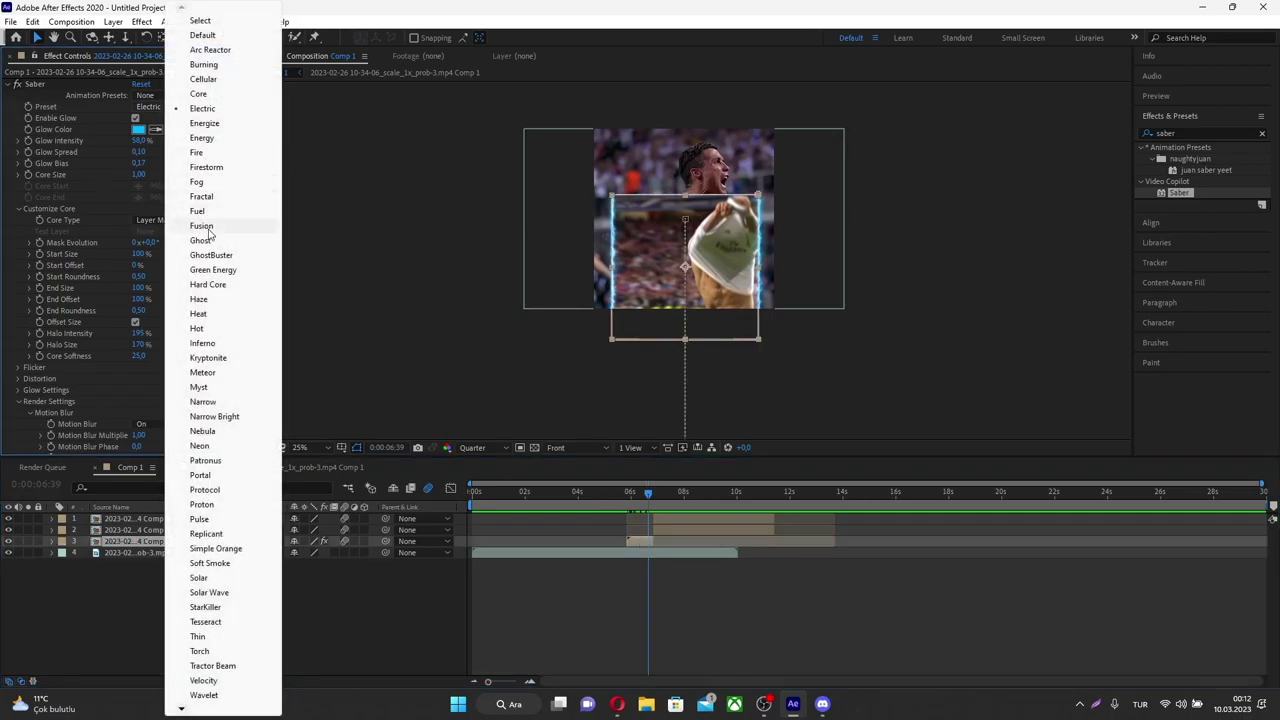
left_click(197, 152)
left_click(698, 616)
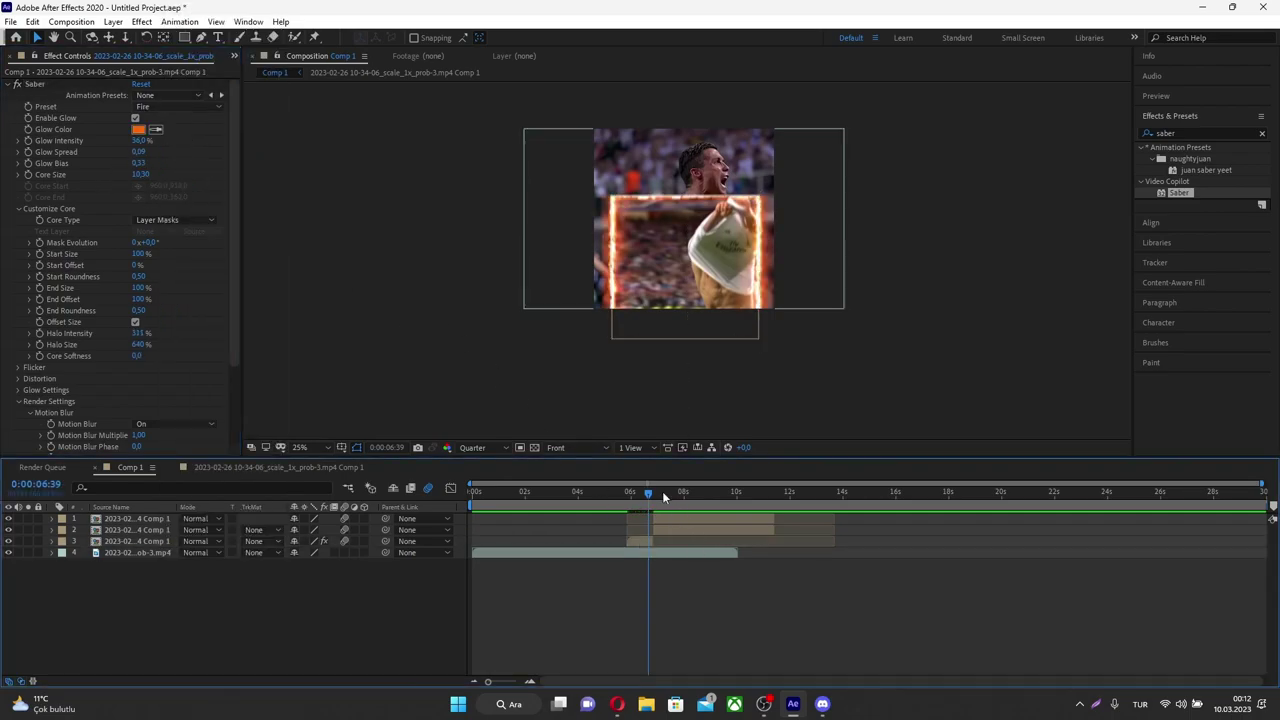
key("Page_Up")
key("Page_Up")
key("Page_Up")
mouse_move(627, 494)
left_mouse_down()
mouse_move(654, 494)
mouse_move(629, 494)
left_mouse_up()
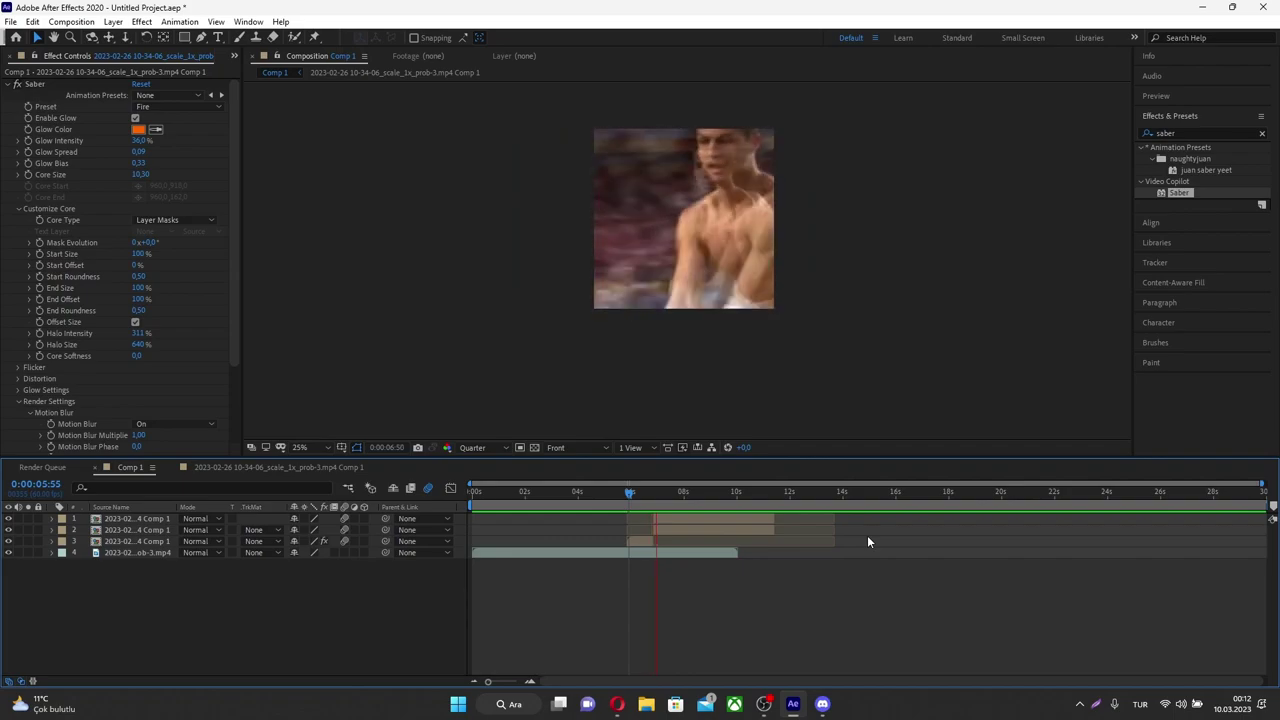
key("space")
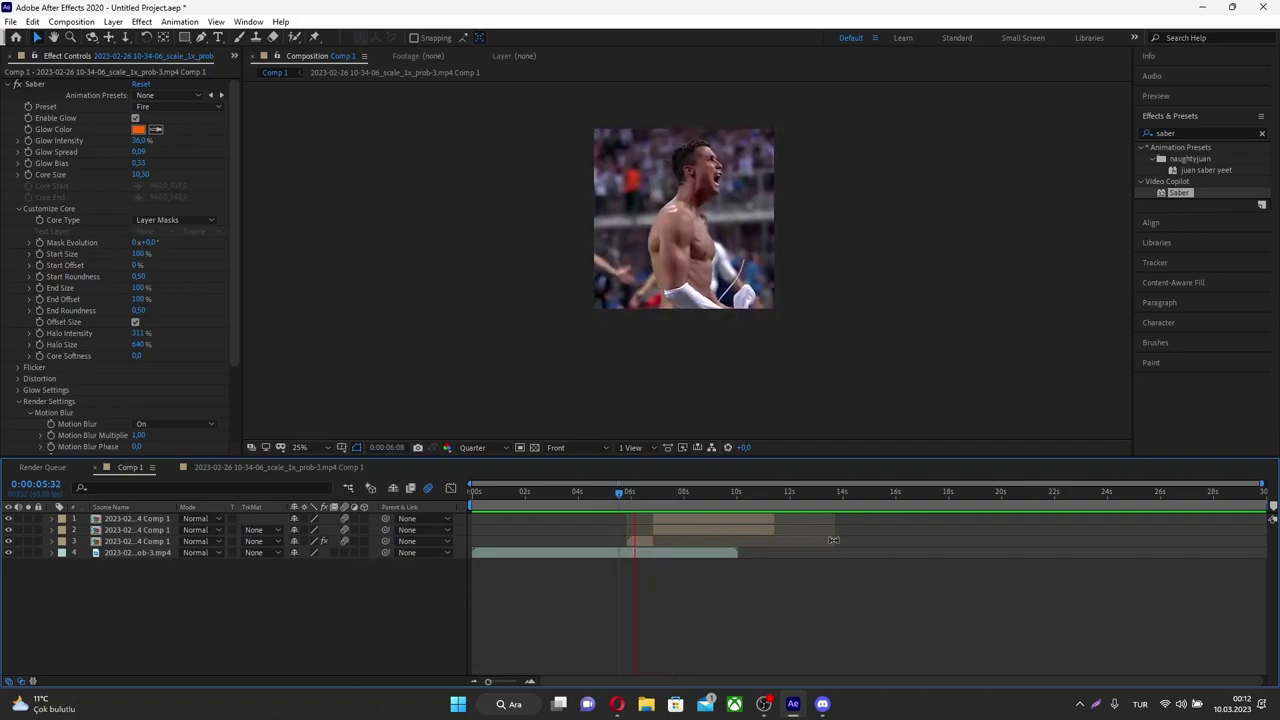
left_click(655, 510)
left_click(664, 529)
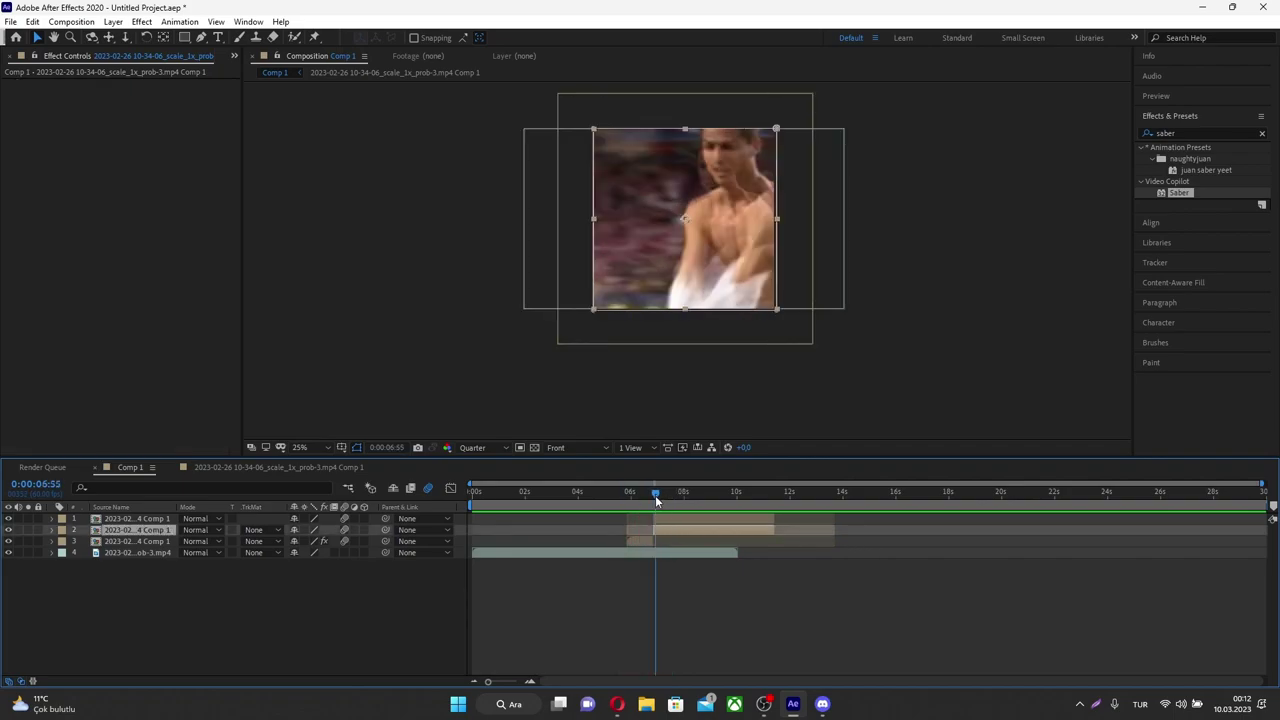
Apply the wthmoney y shake preset to layer 2 and preview it from around 6 seconds
left_click_drag(655, 495, 653, 495)
double_click(1201, 133)
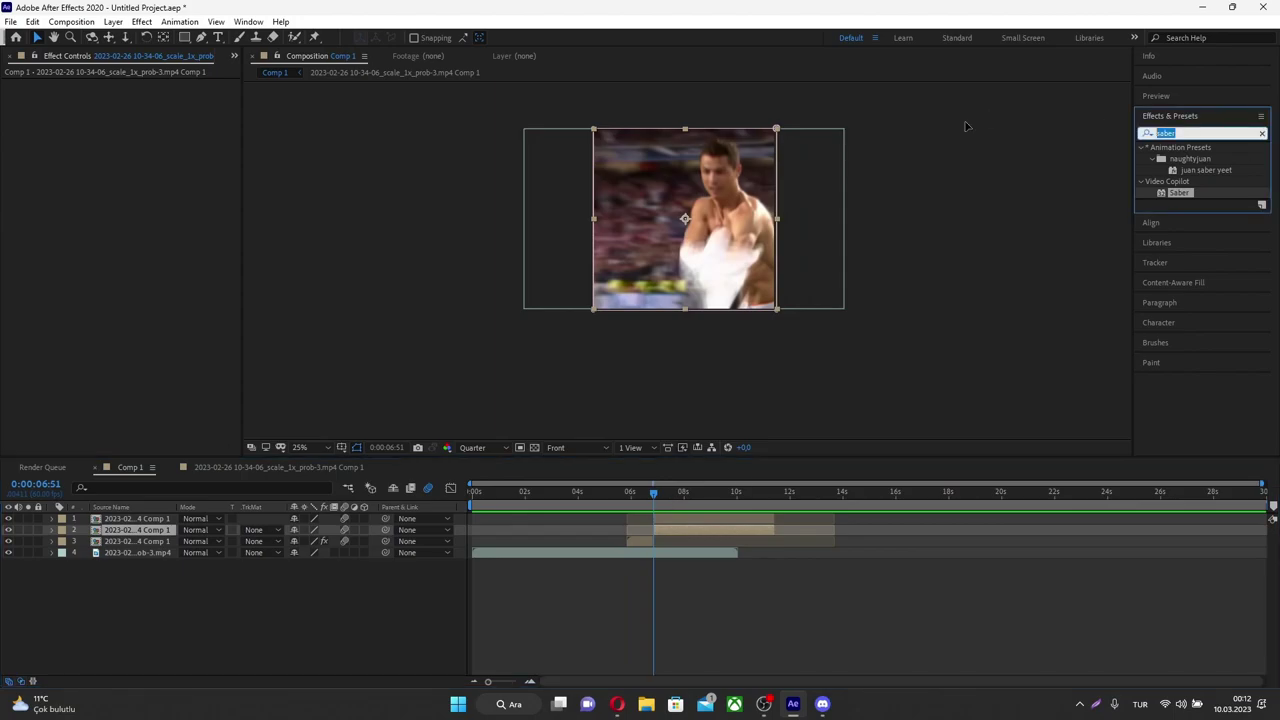
type("twitch")
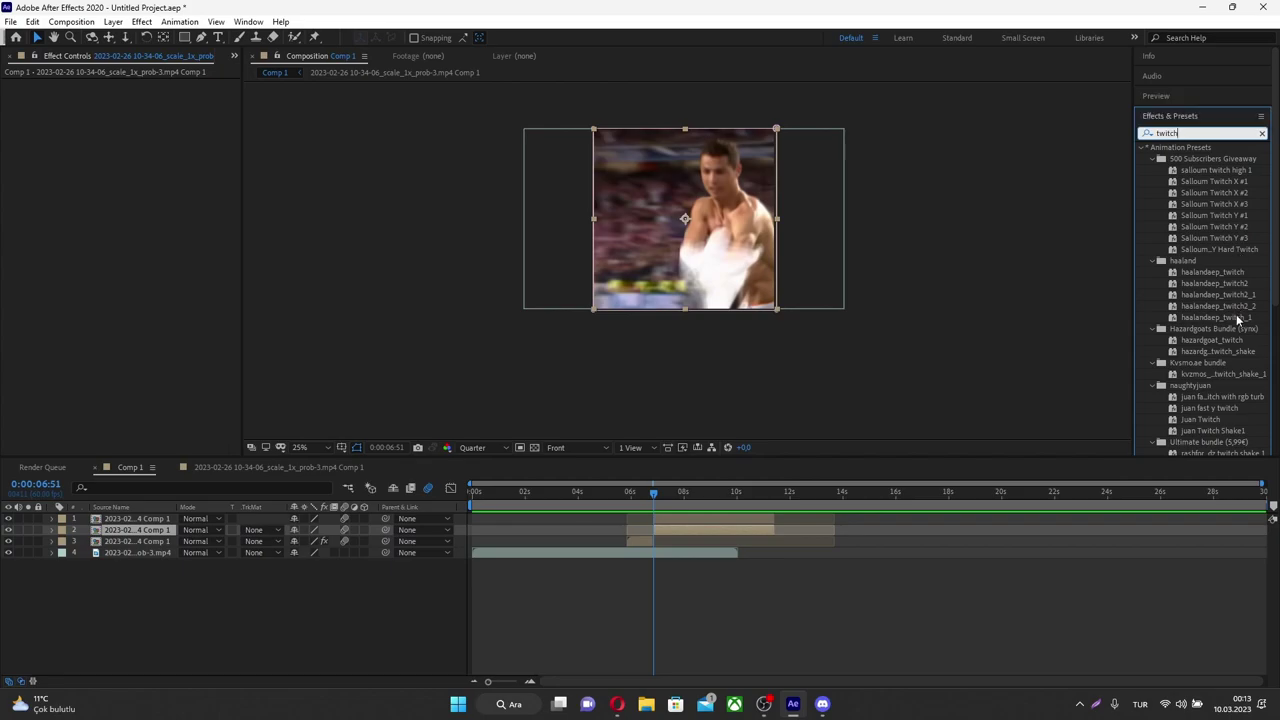
left_click(1262, 133)
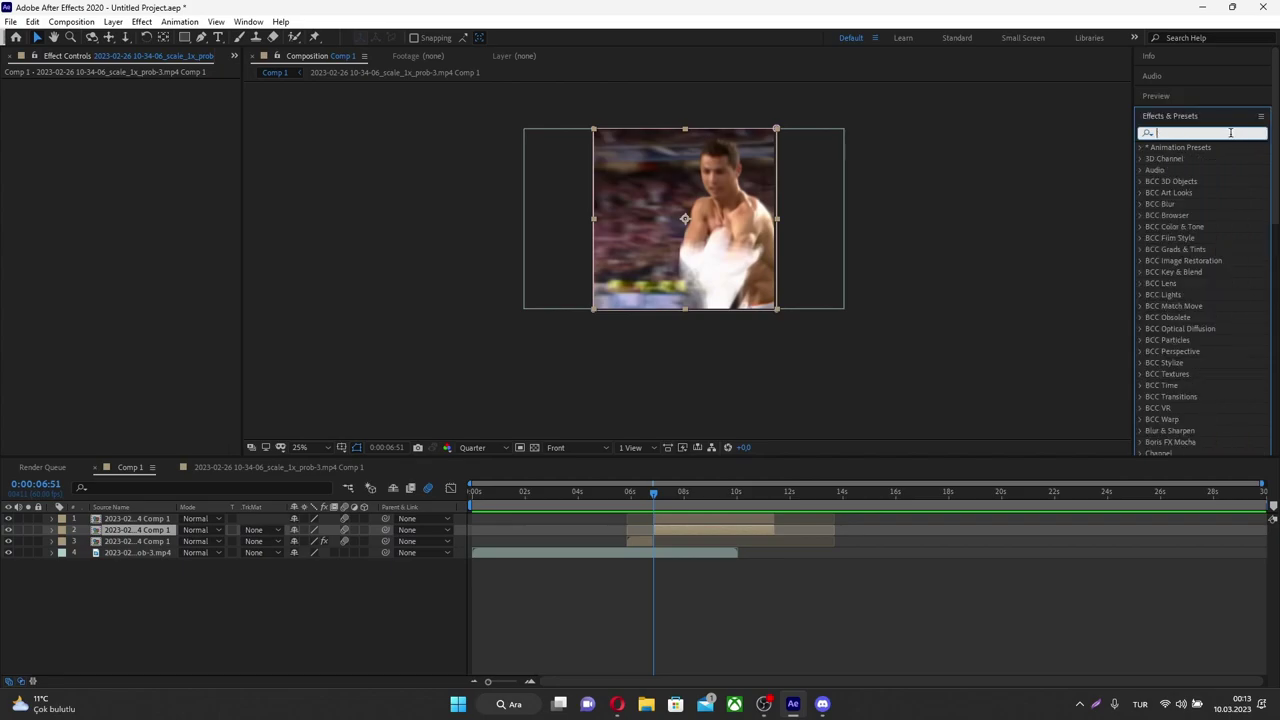
type("y shake")
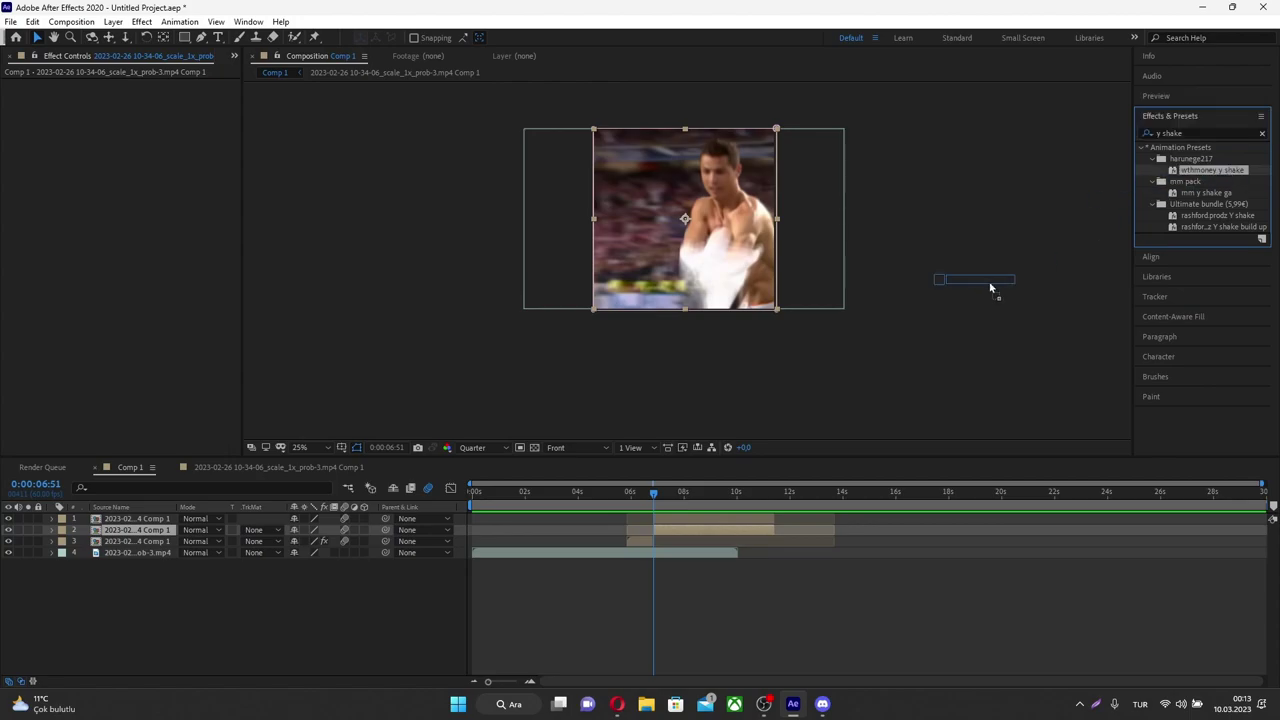
left_click_drag(1235, 171, 673, 532)
key("space")
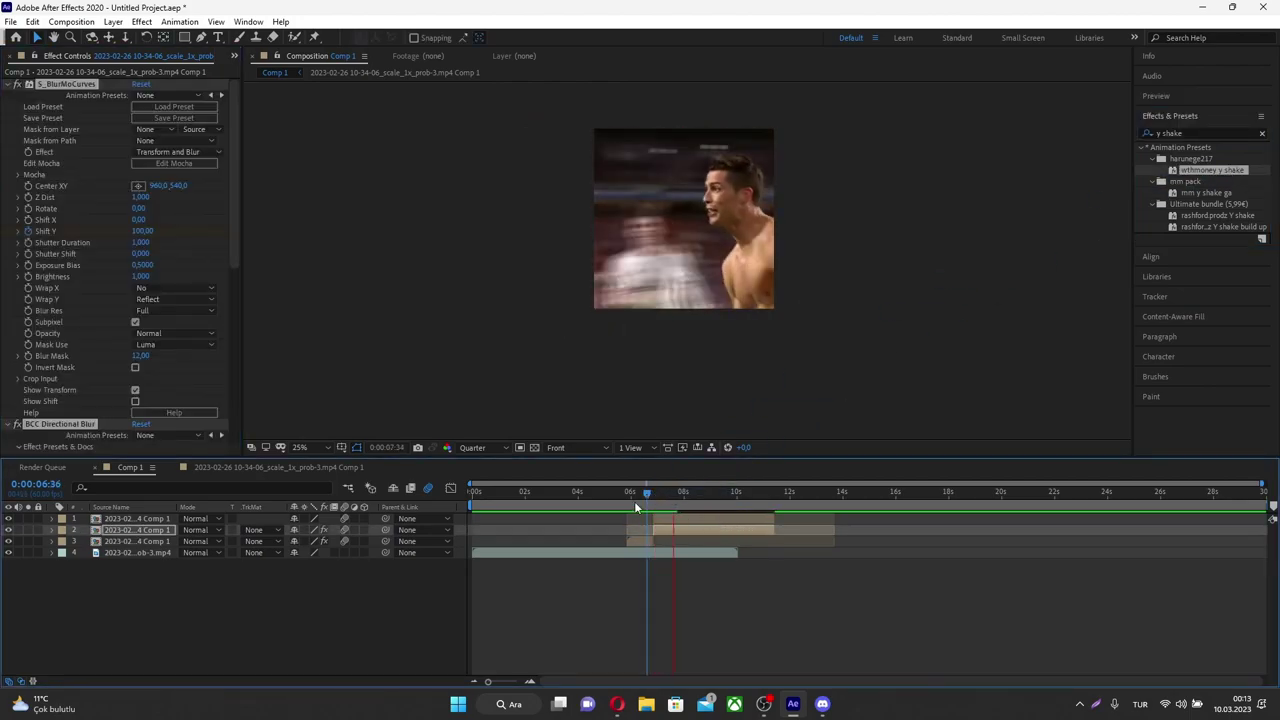
left_click(633, 495)
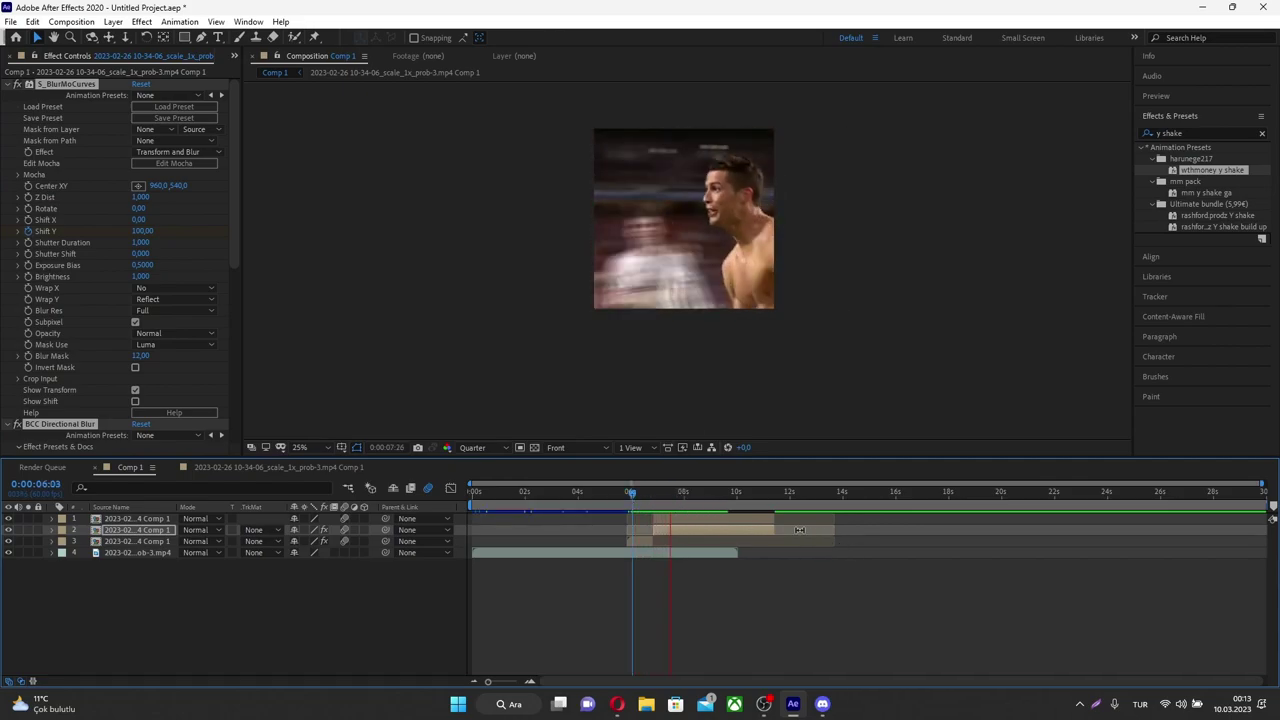
left_click(626, 497)
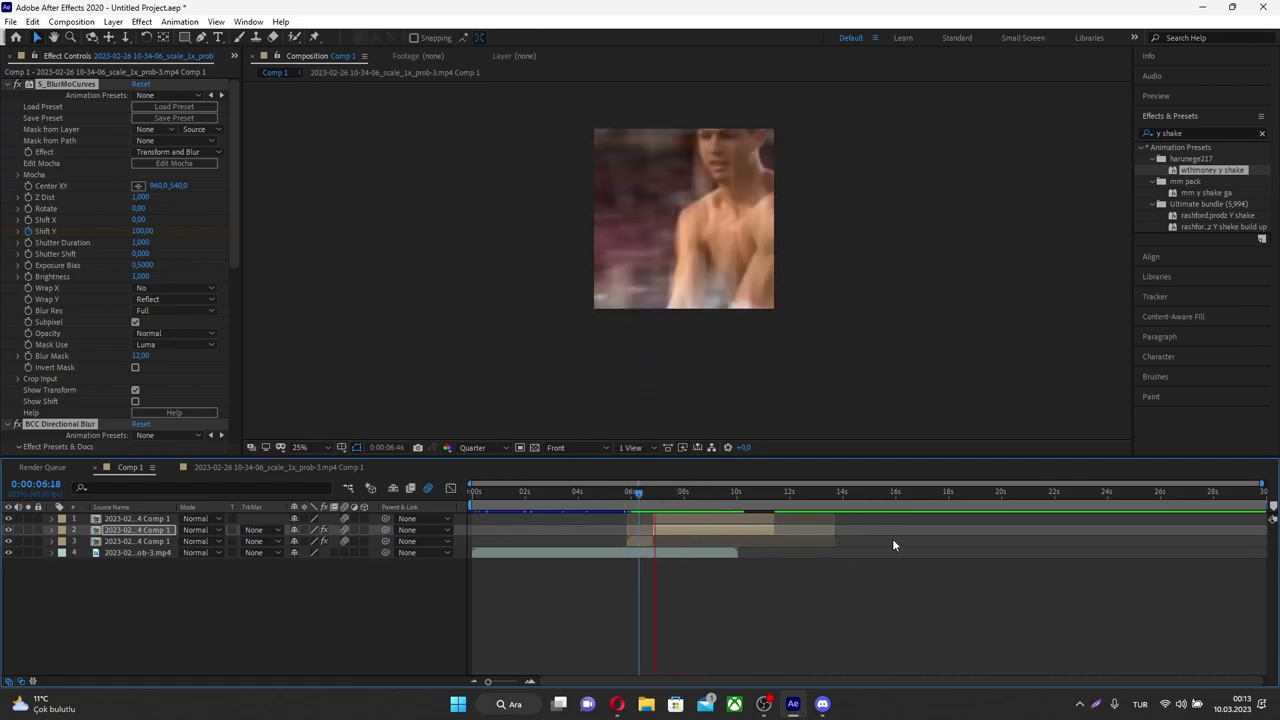
key("space")
left_click_drag(668, 511, 646, 511)
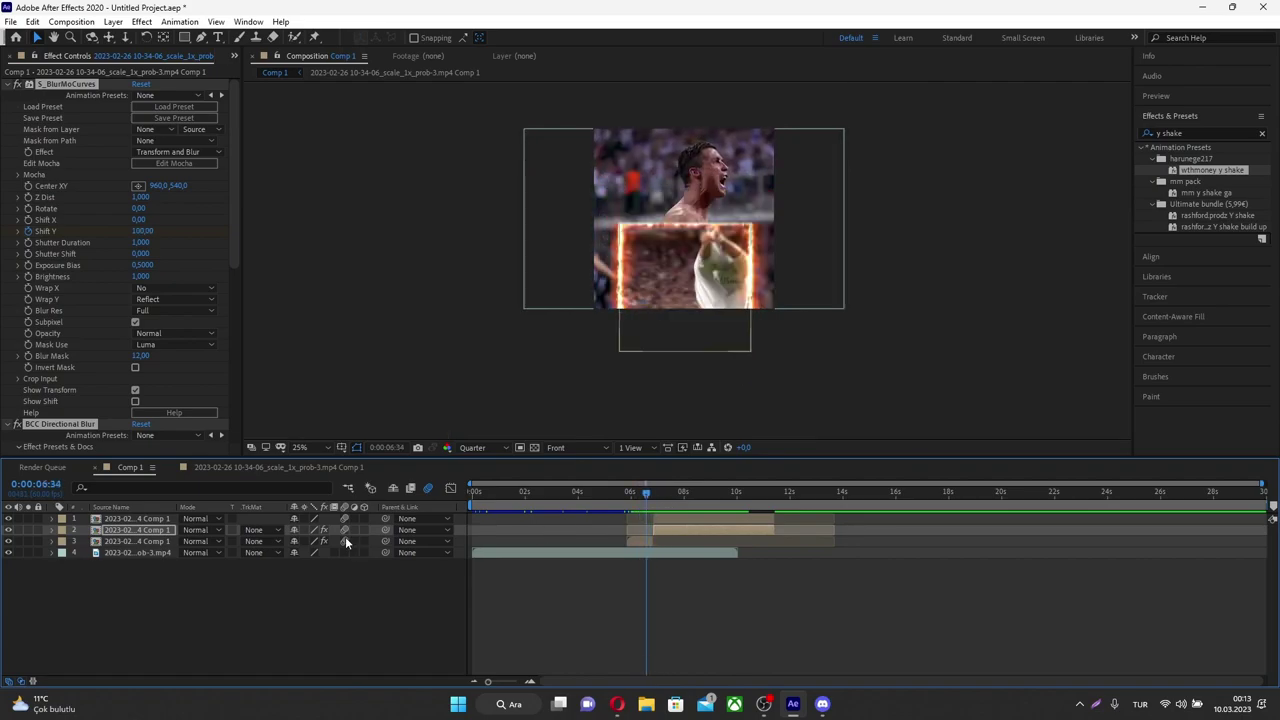
Add S_Shake to layer 3 with Amplitude 0.1 and preview from 5:34
left_click(642, 543)
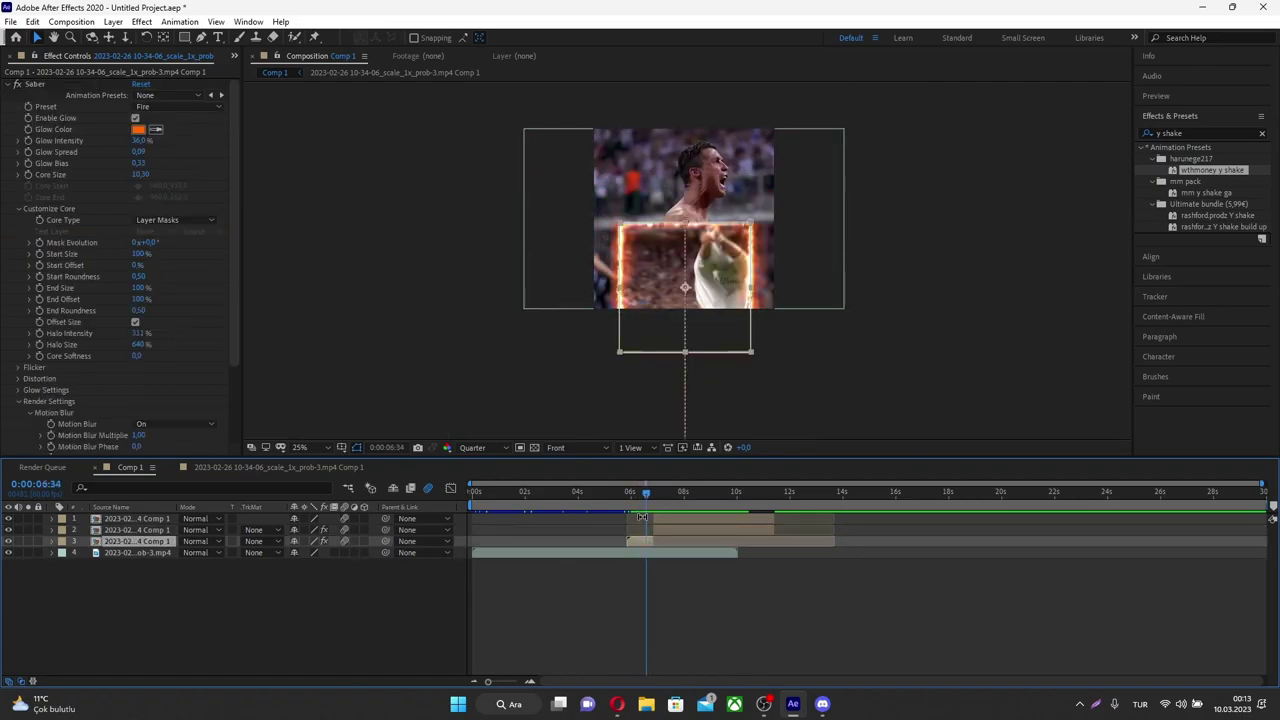
left_click(1200, 133)
key("BackSpace")
type("s_shake")
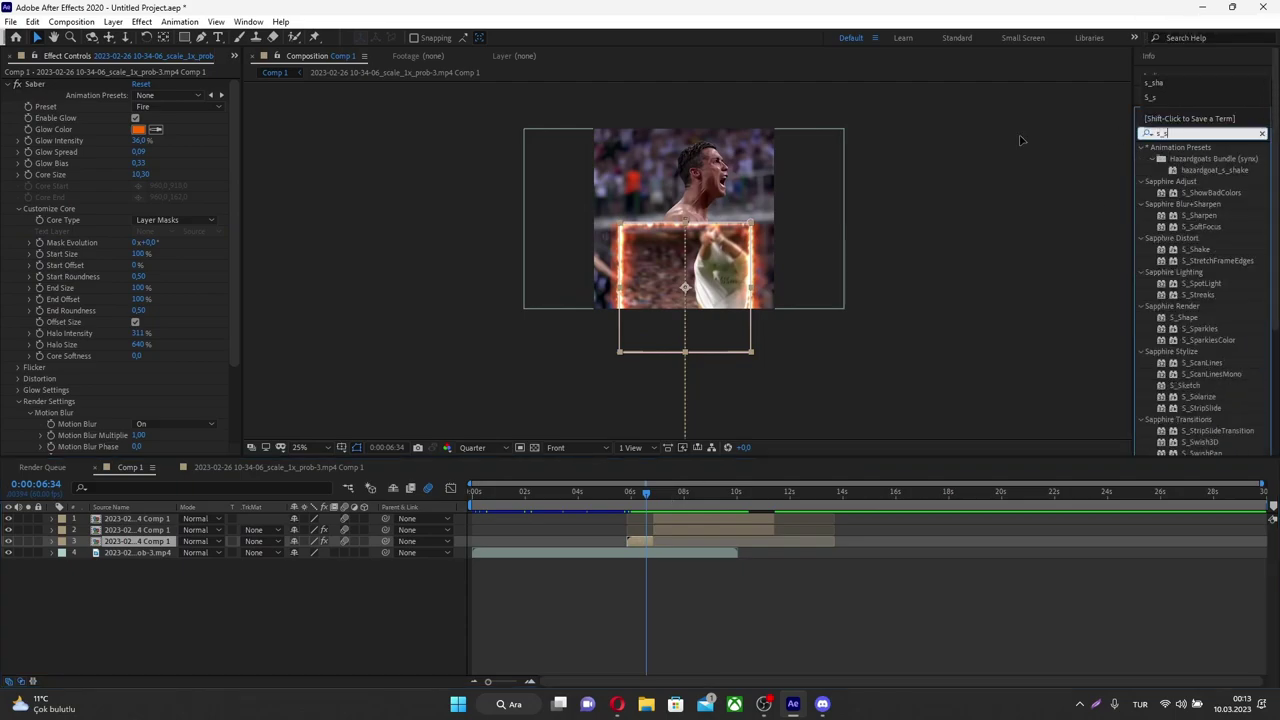
left_click_drag(1199, 199, 643, 540)
type("0,1")
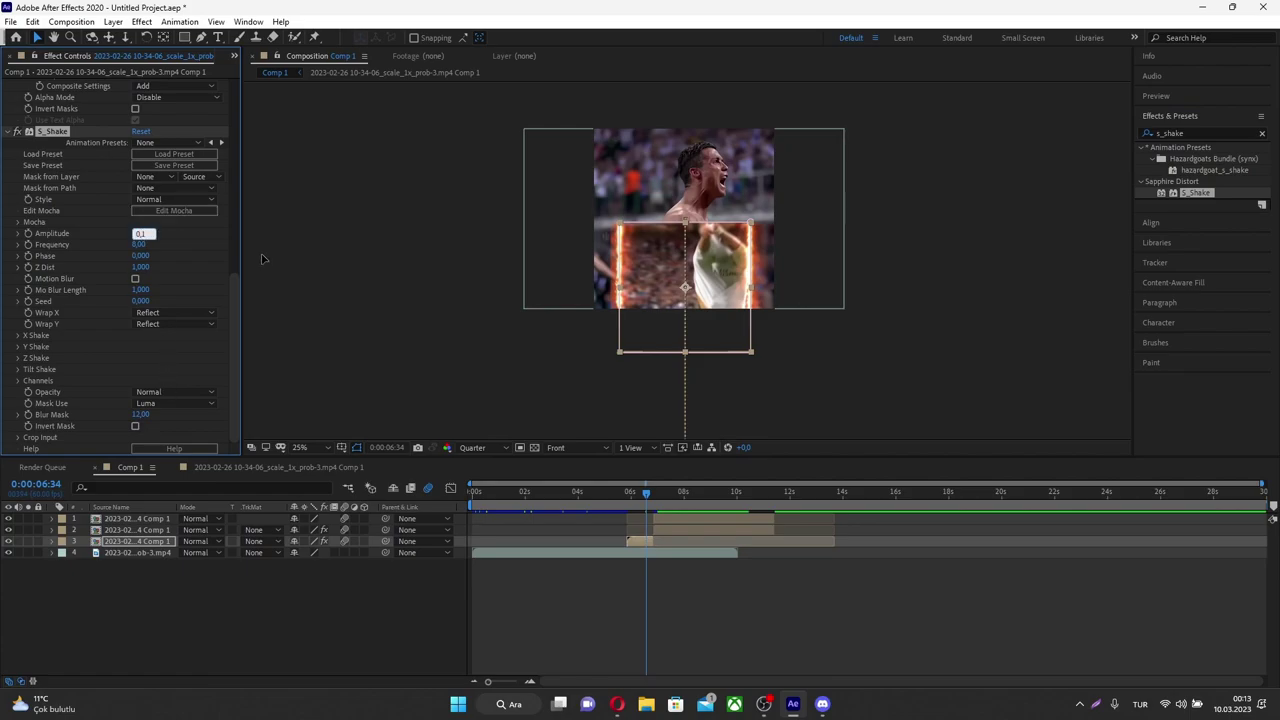
key("Return")
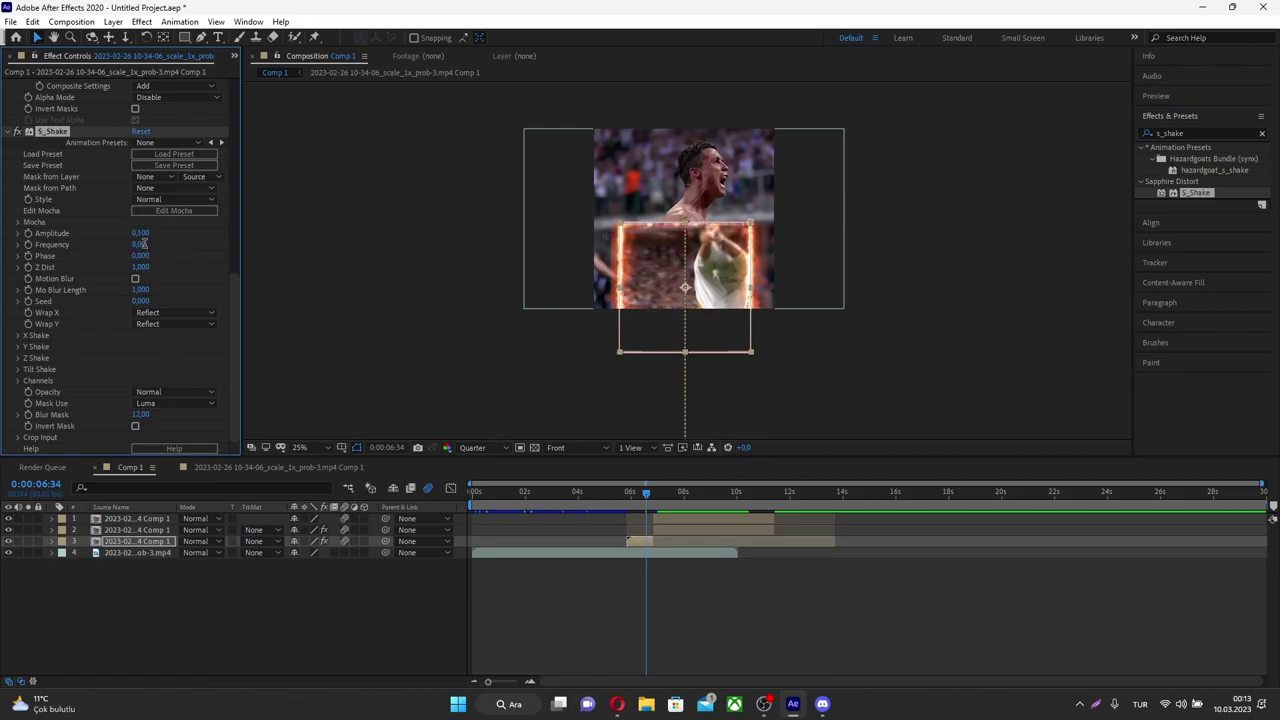
left_click(619, 500)
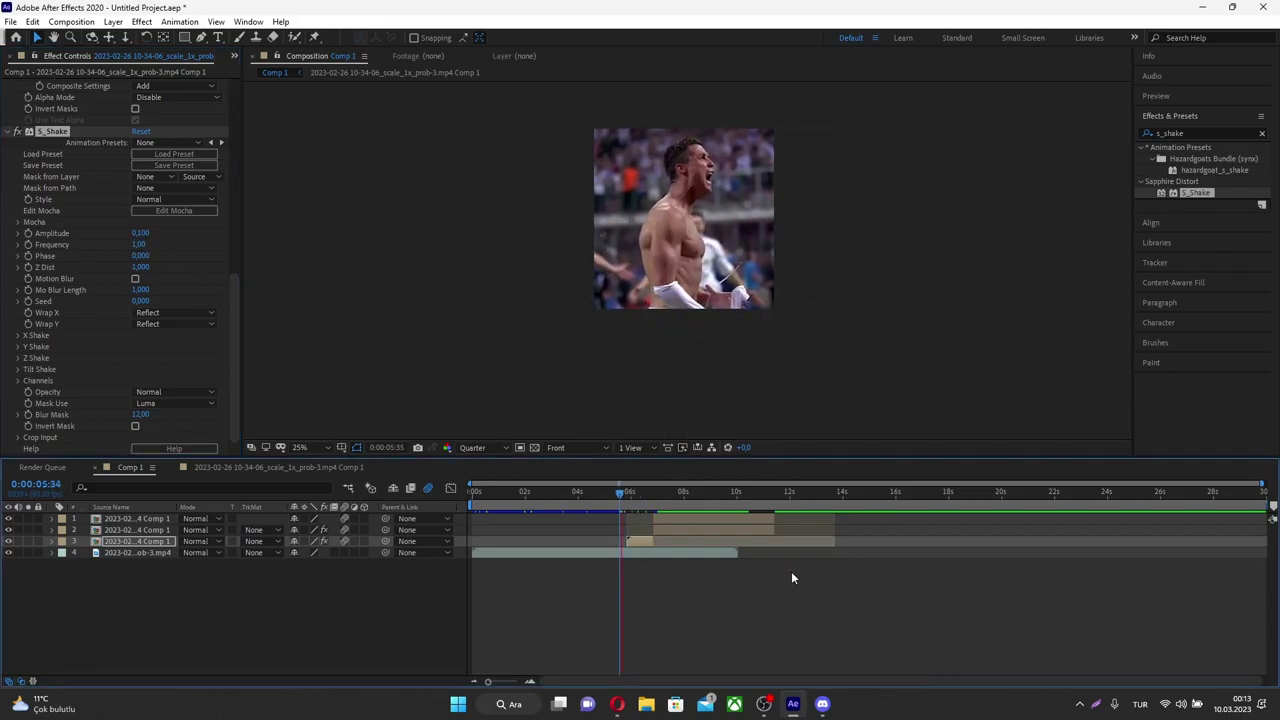
left_click(625, 499)
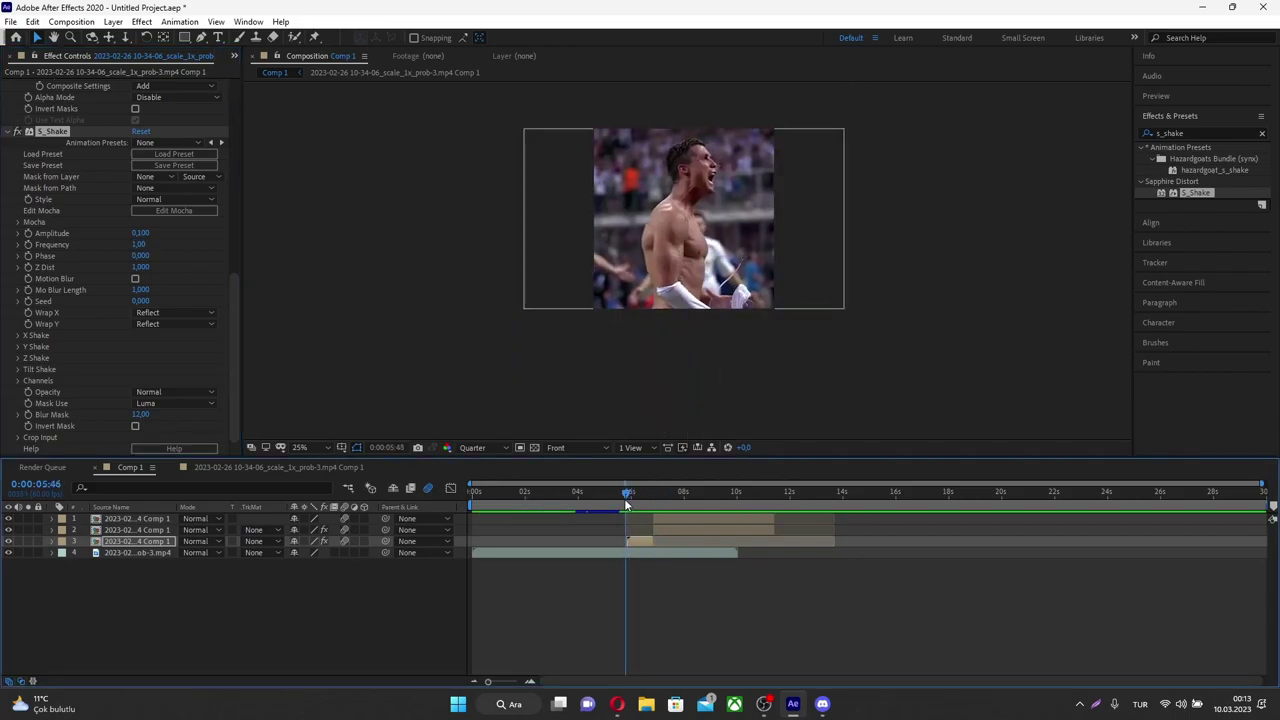
left_click_drag(626, 498, 647, 499)
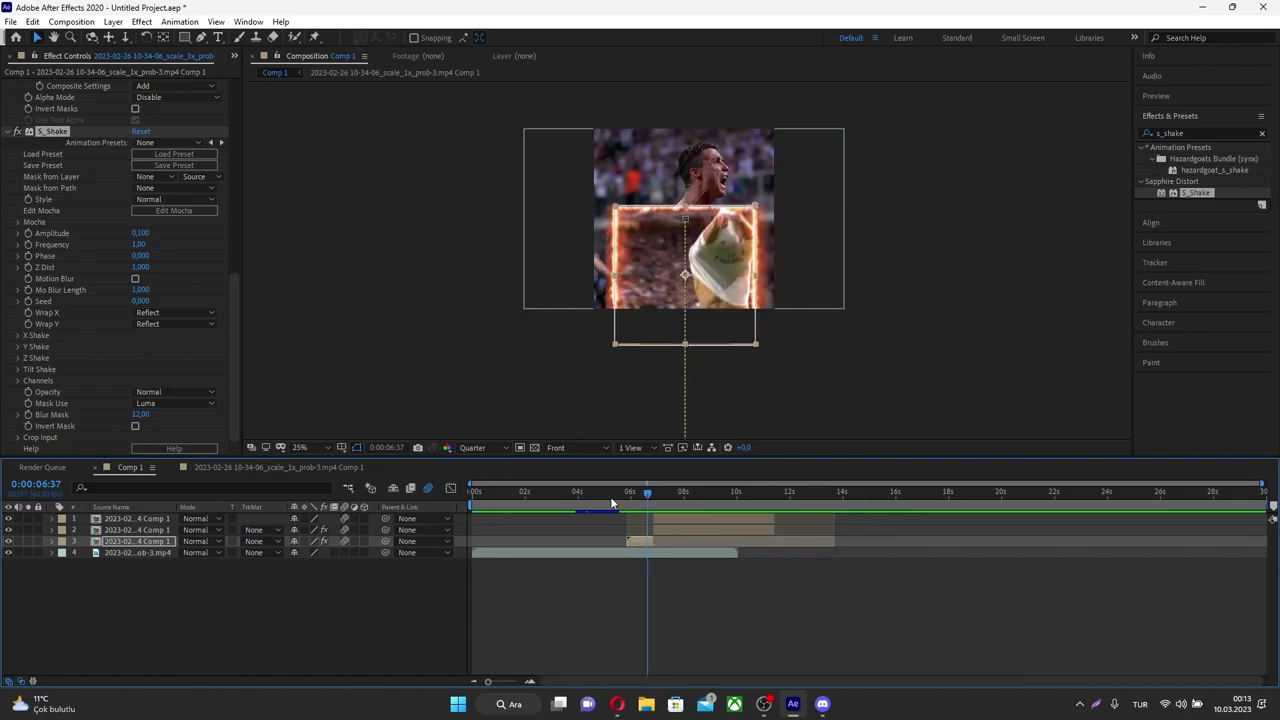
Raise the S_Shake Amplitude to 0.5 and review the stronger shake
left_click(143, 244)
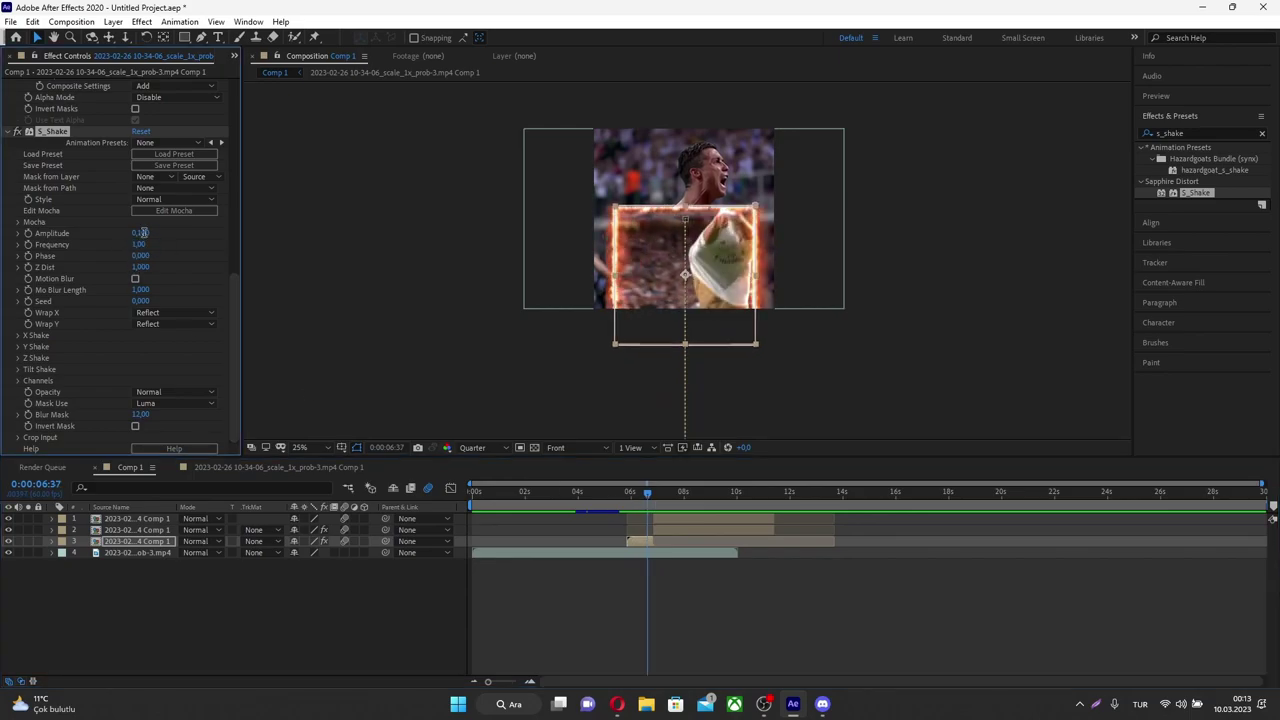
key("Return")
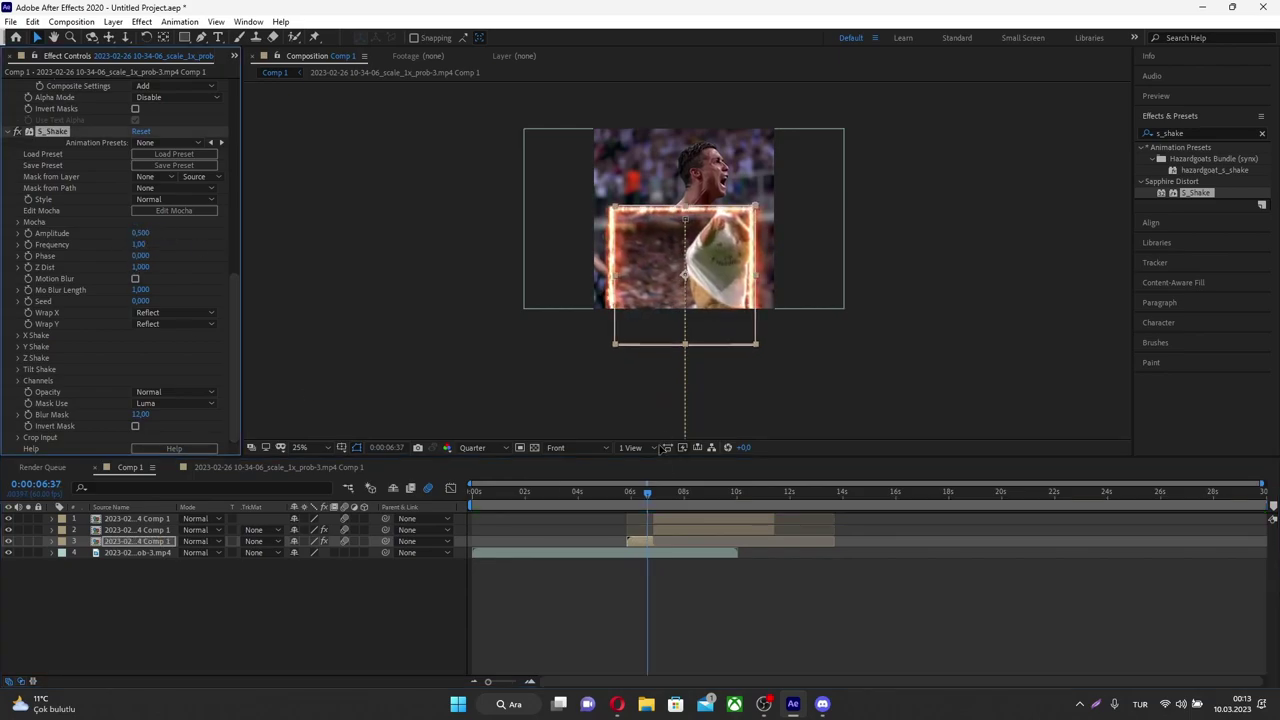
left_click(620, 491)
left_click_drag(617, 490, 638, 498)
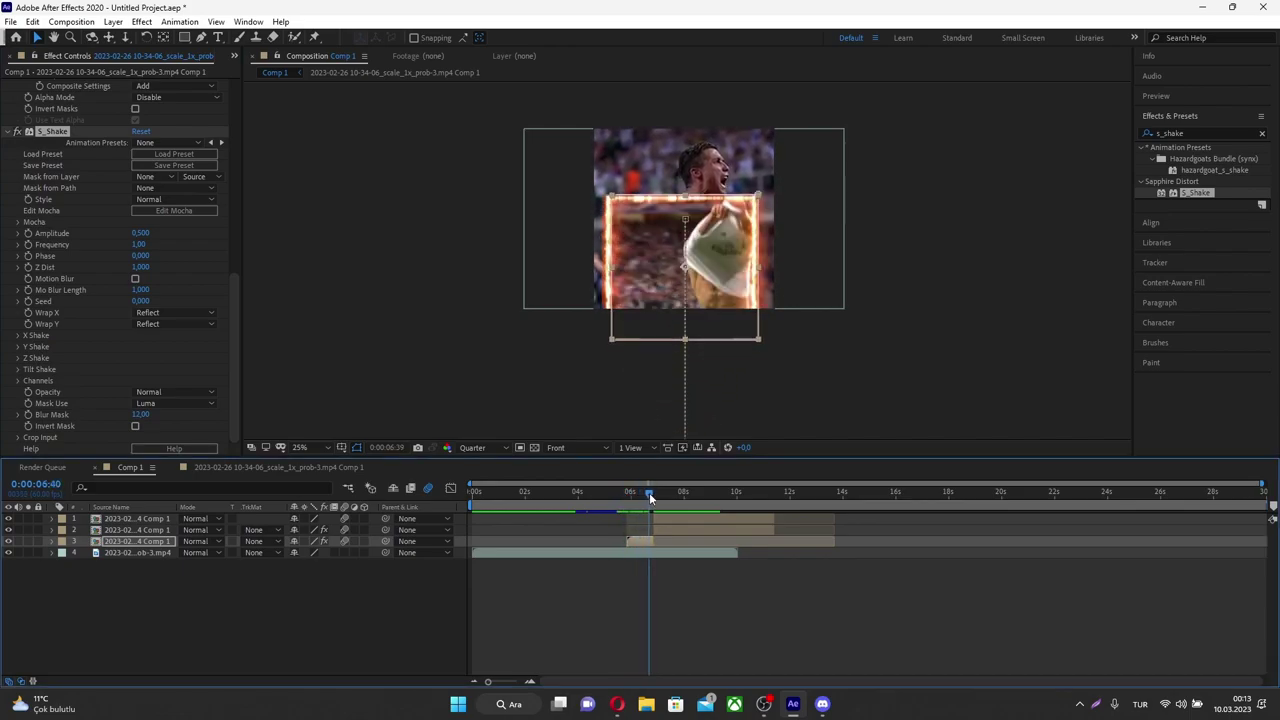
left_click_drag(638, 498, 643, 495)
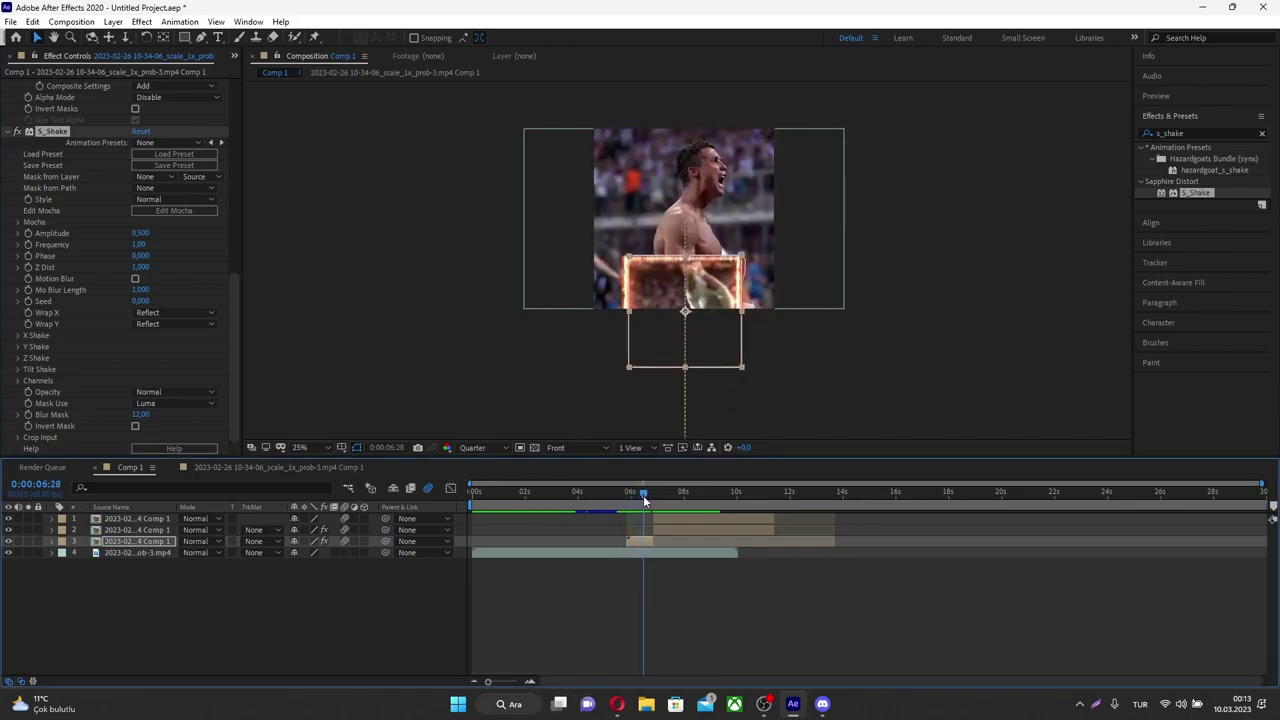
Raise the S_Shake Frequency to 4.10 and preview from around 5:26
left_click_drag(138, 244, 170, 244)
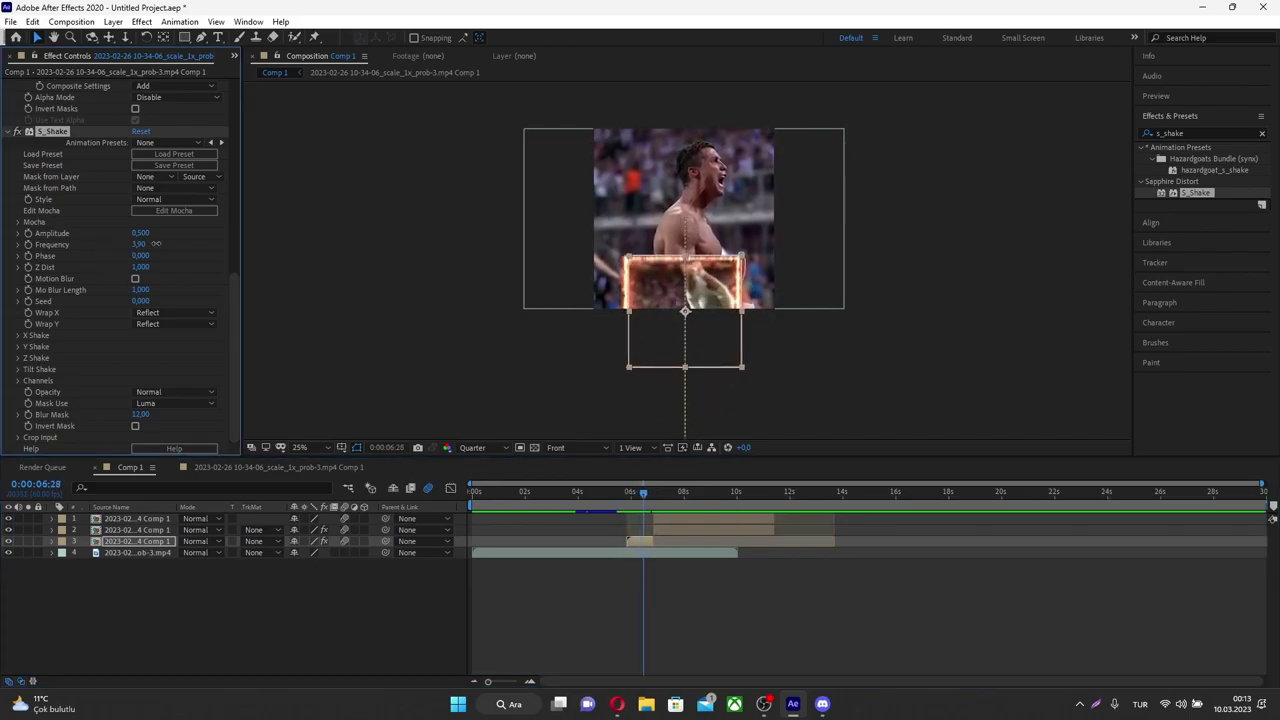
left_click(622, 496)
key("space")
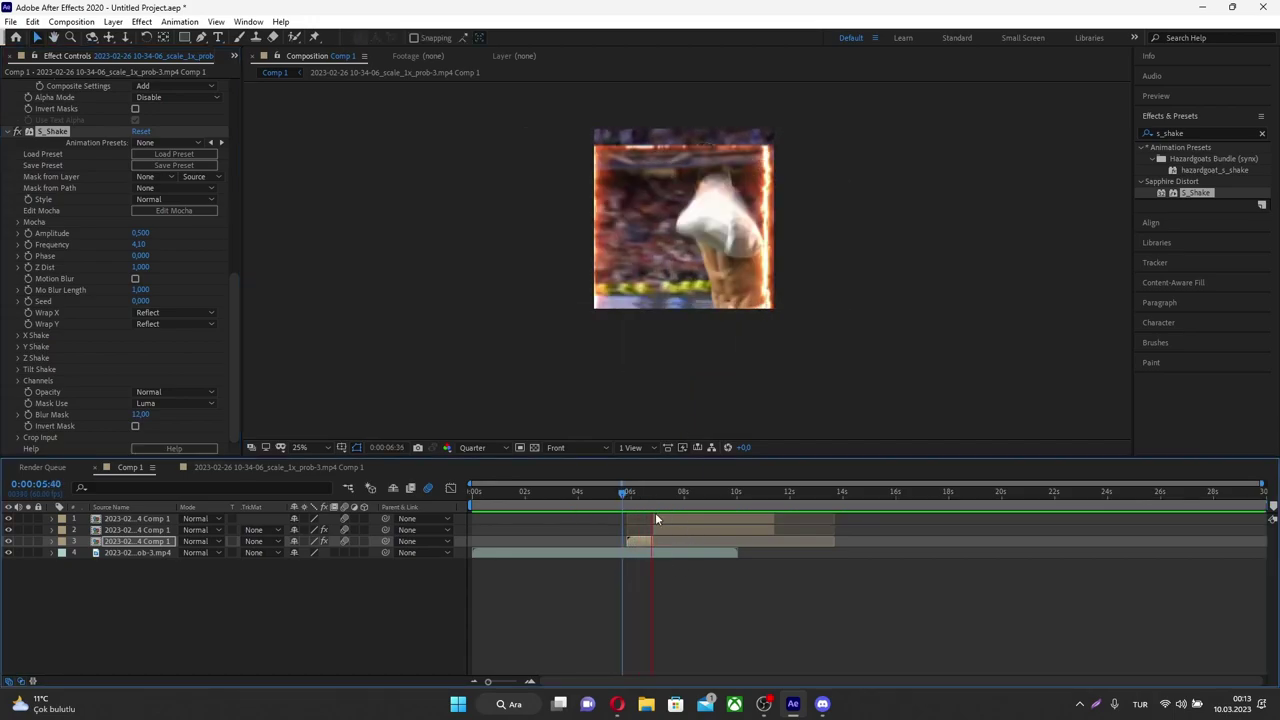
key("space")
left_click(615, 495)
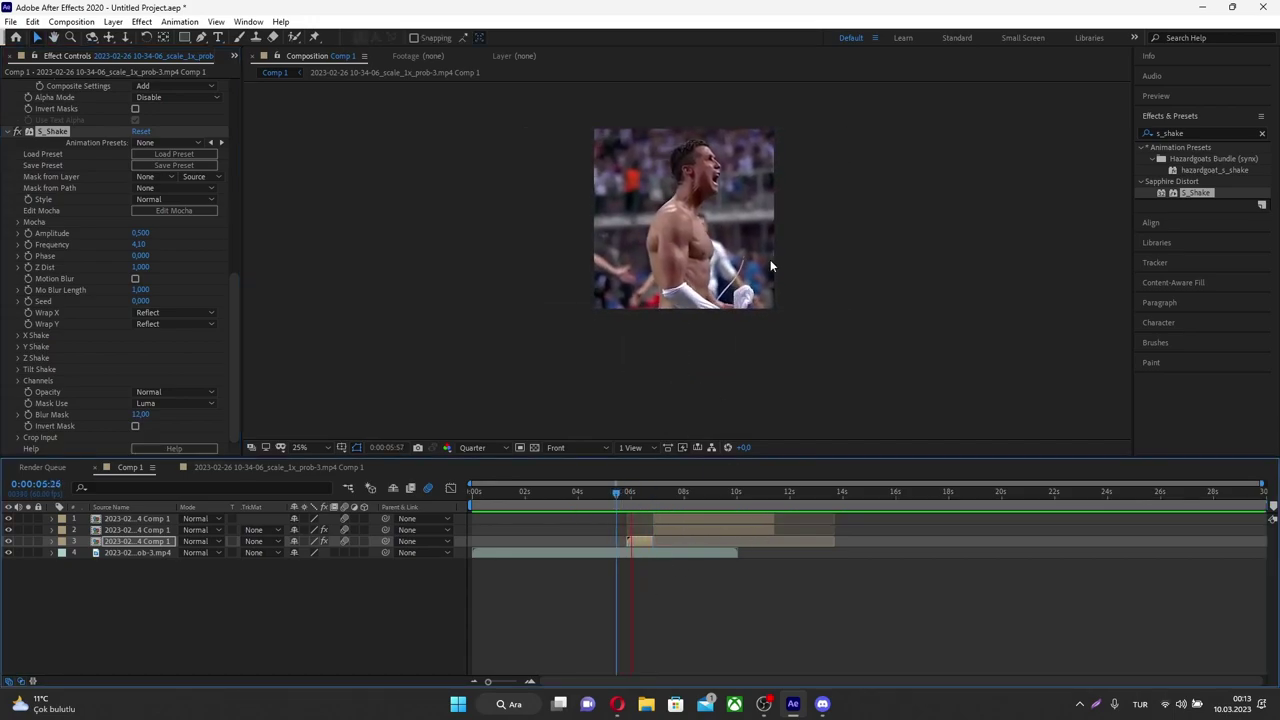
key("space")
key("space")
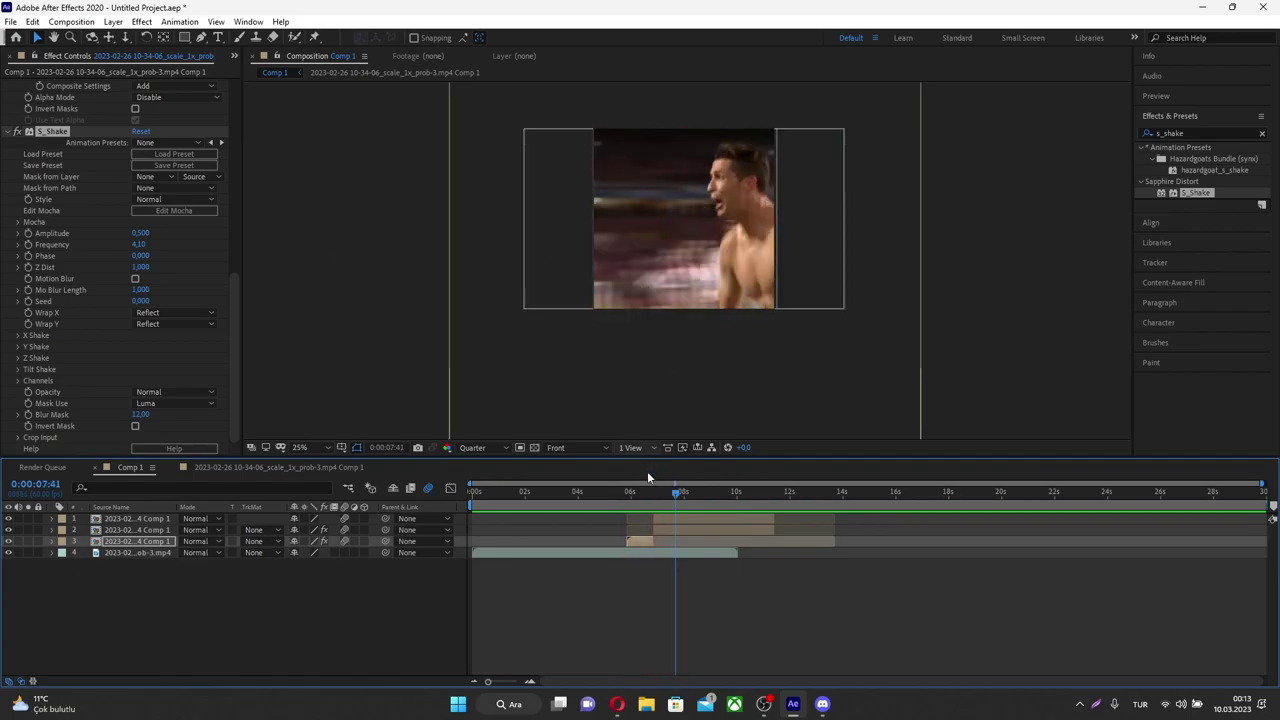
left_click(588, 493)
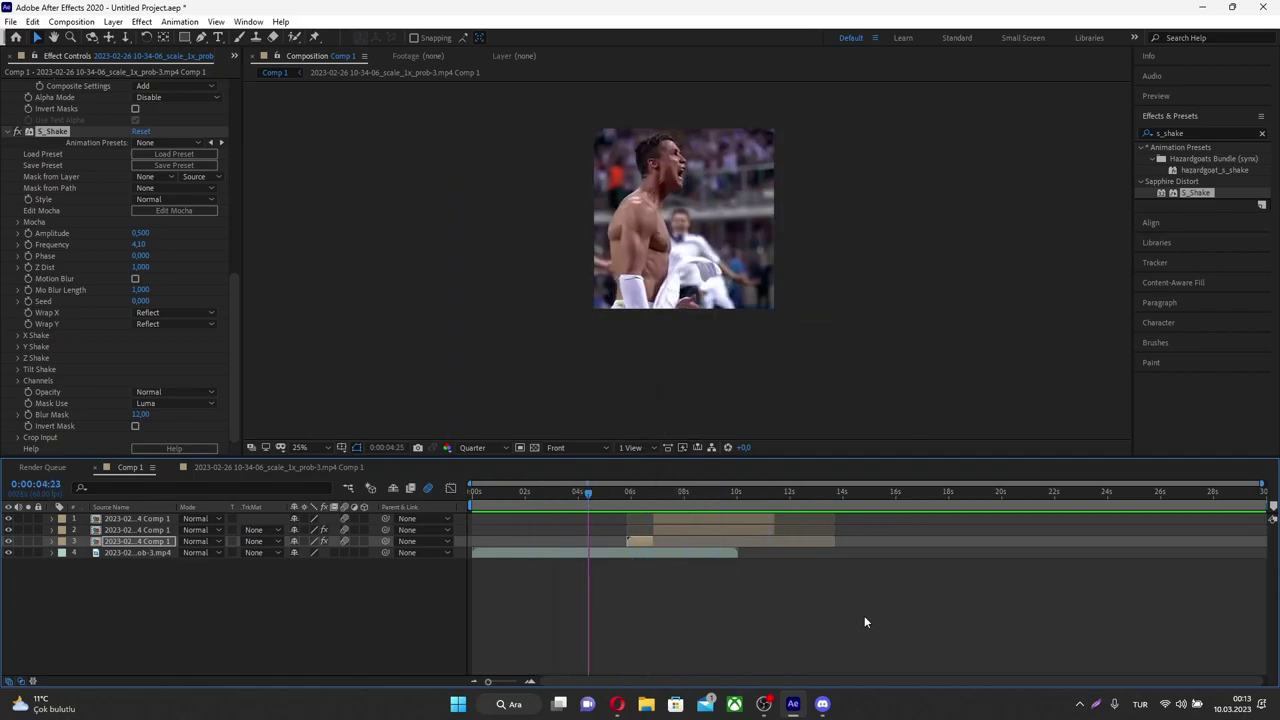